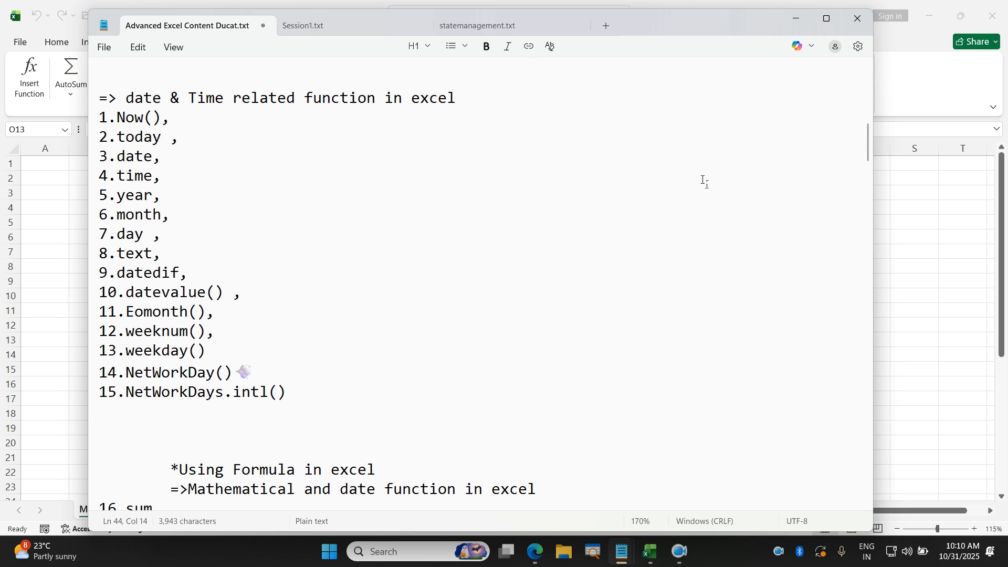
Switch to the date function workbook in Excel and inspect the formula in cell A3
key(alt+Tab)
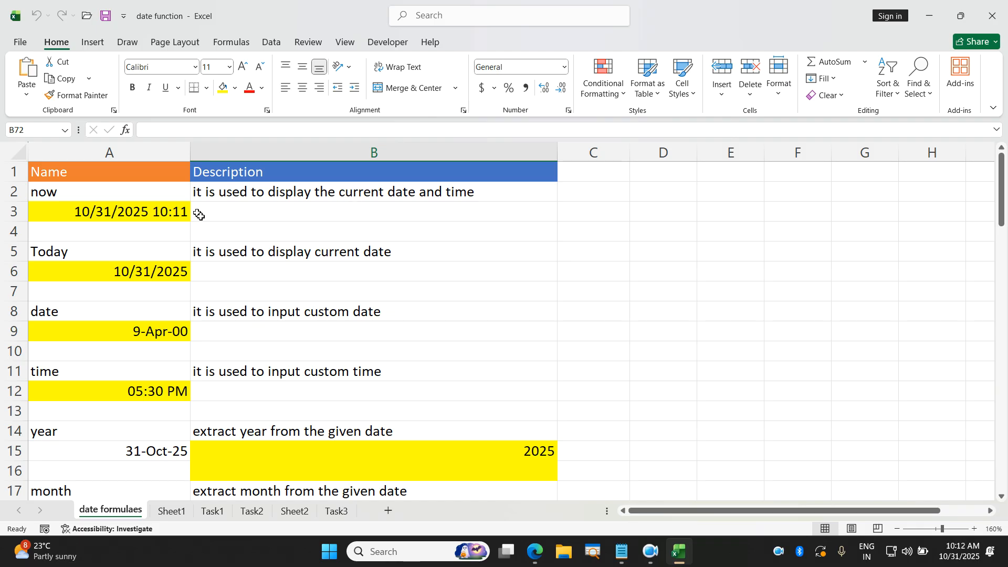
click(167, 214)
double_click(168, 215)
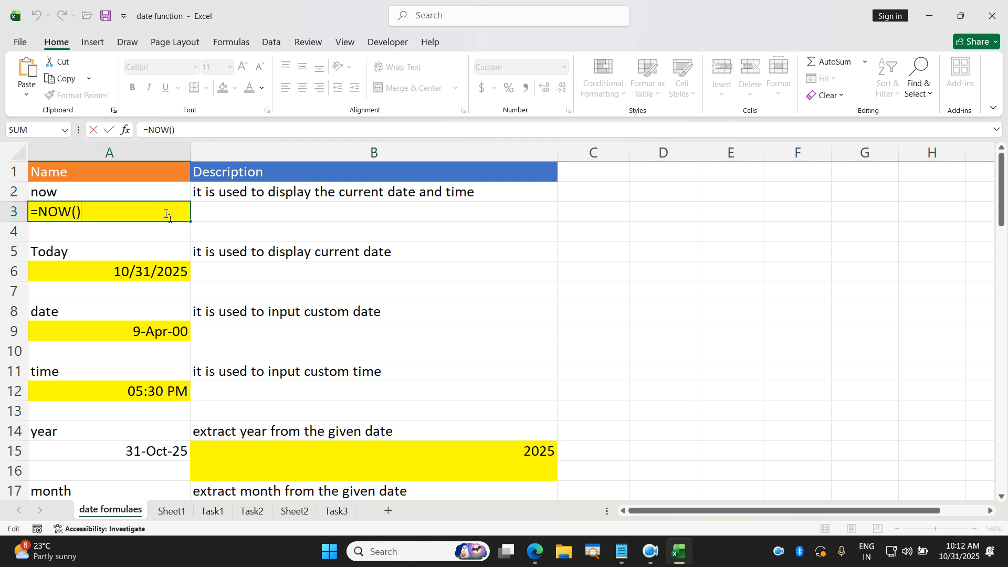
click(193, 251)
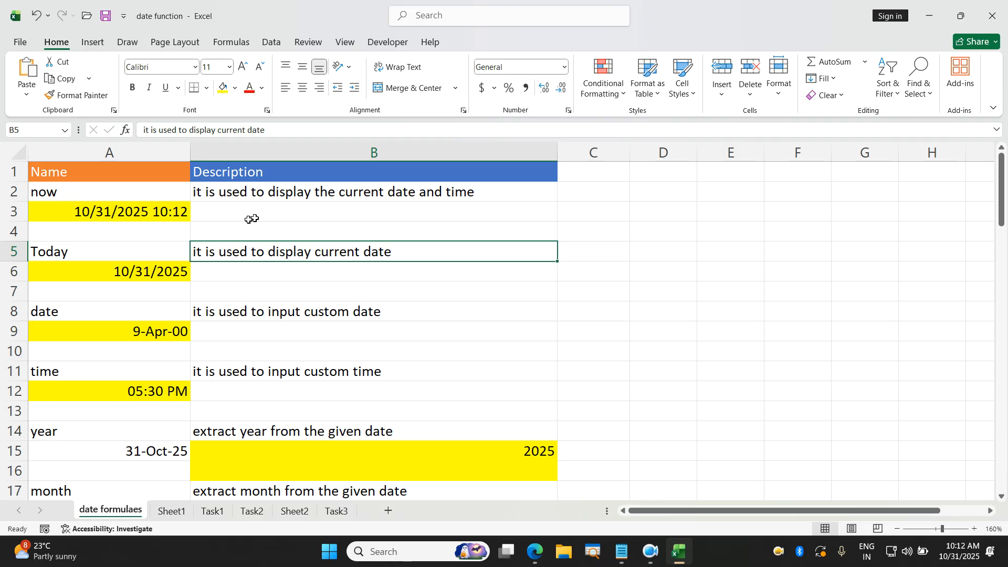
Clear the contents of cell A3 below the now label
click(185, 212)
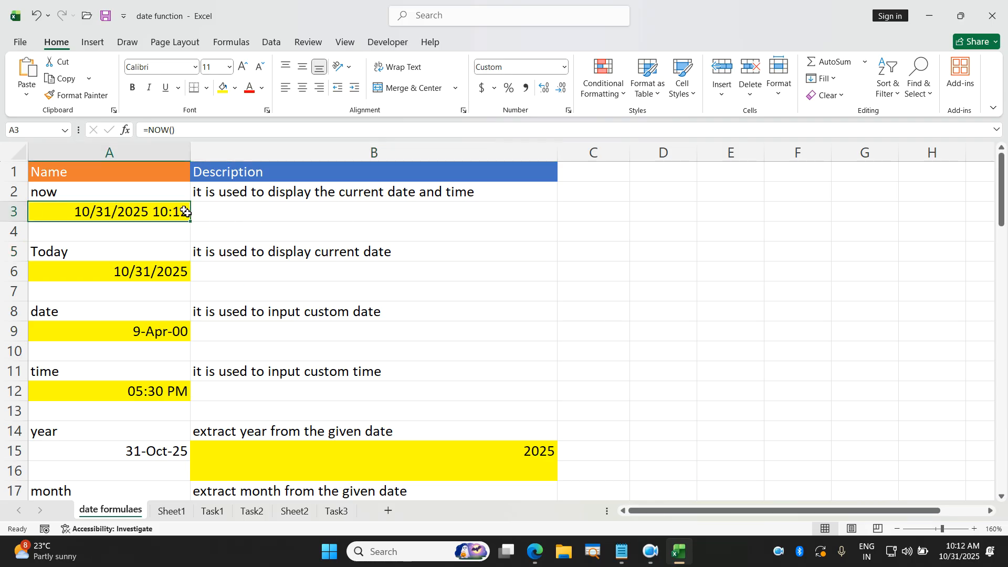
text(=)
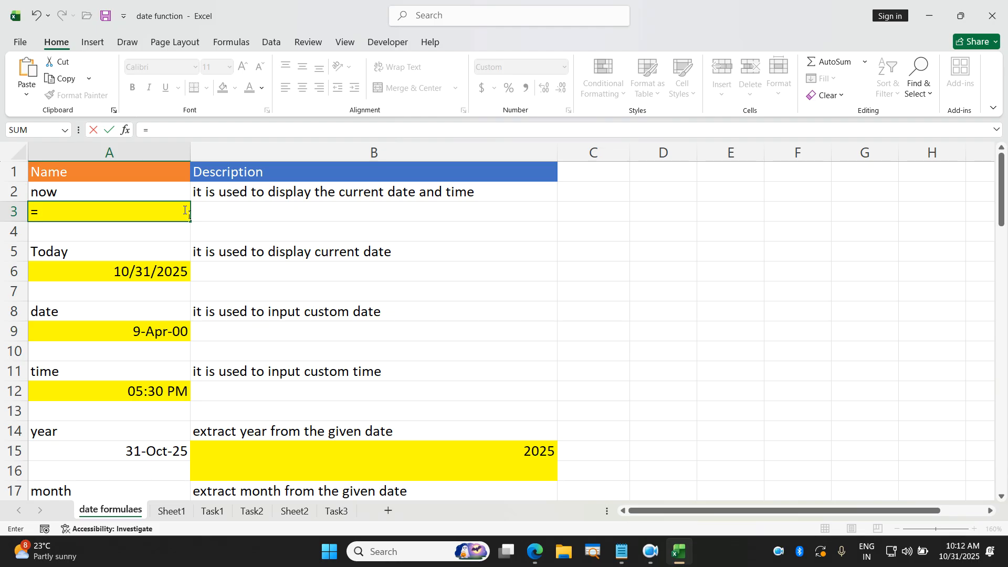
text(n)
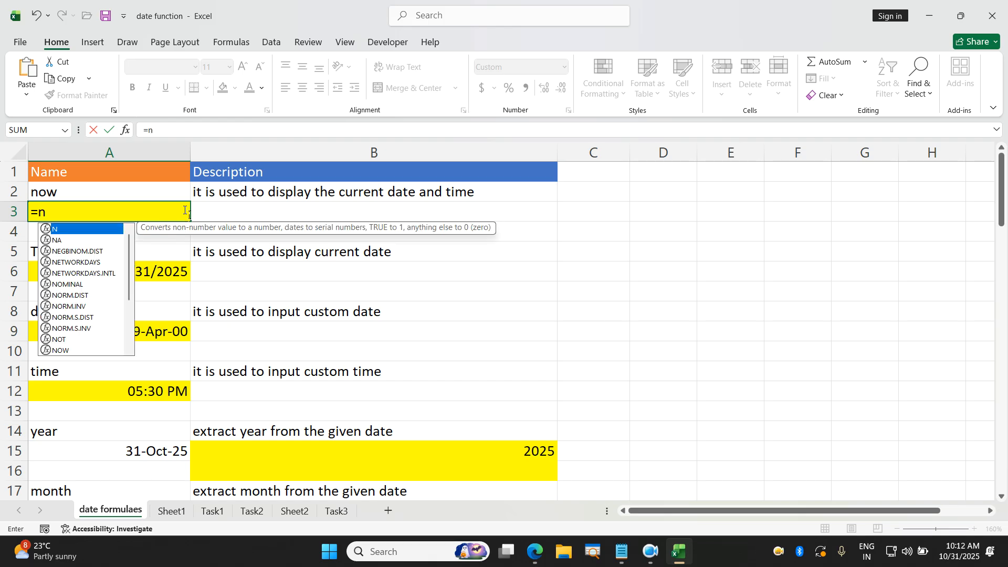
text(ow)
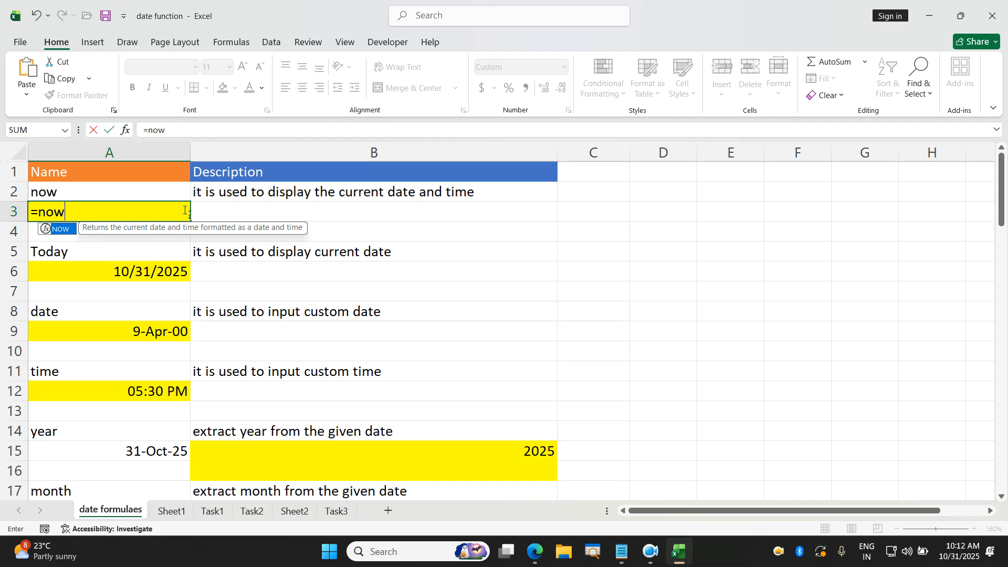
key(BackSpace)
key(BackSpace)
key(BackSpace)
key(BackSpace)
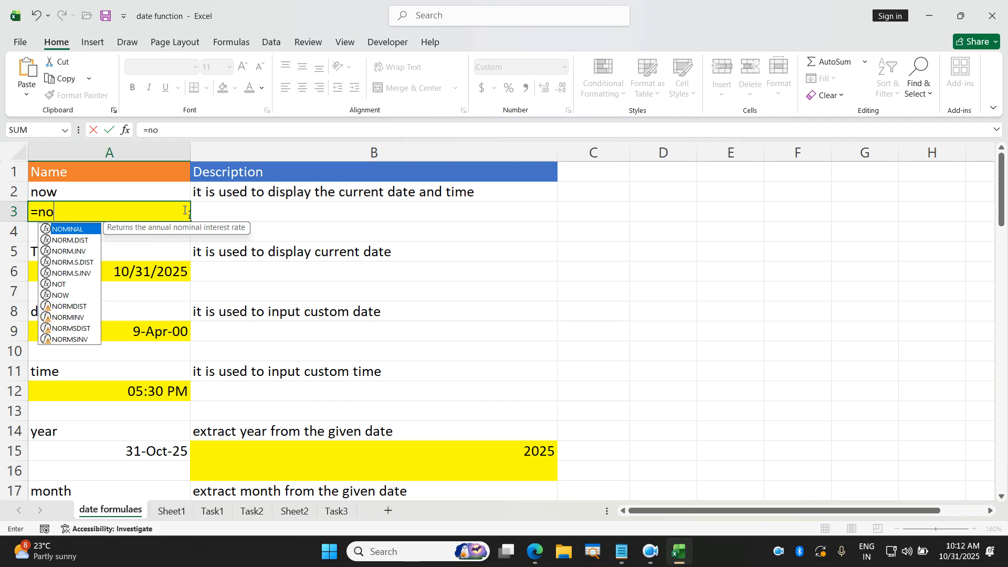
key(Return)
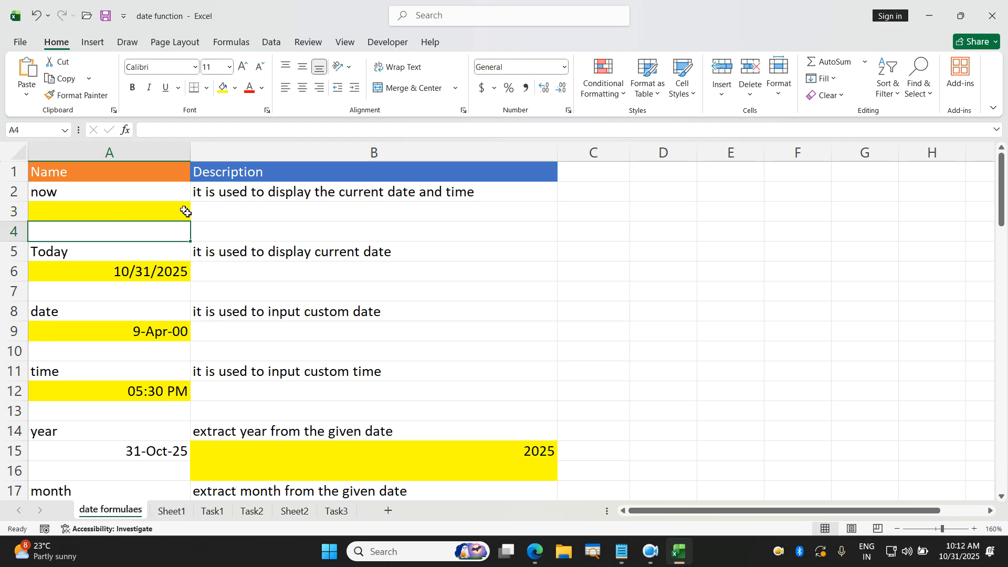
click(186, 211)
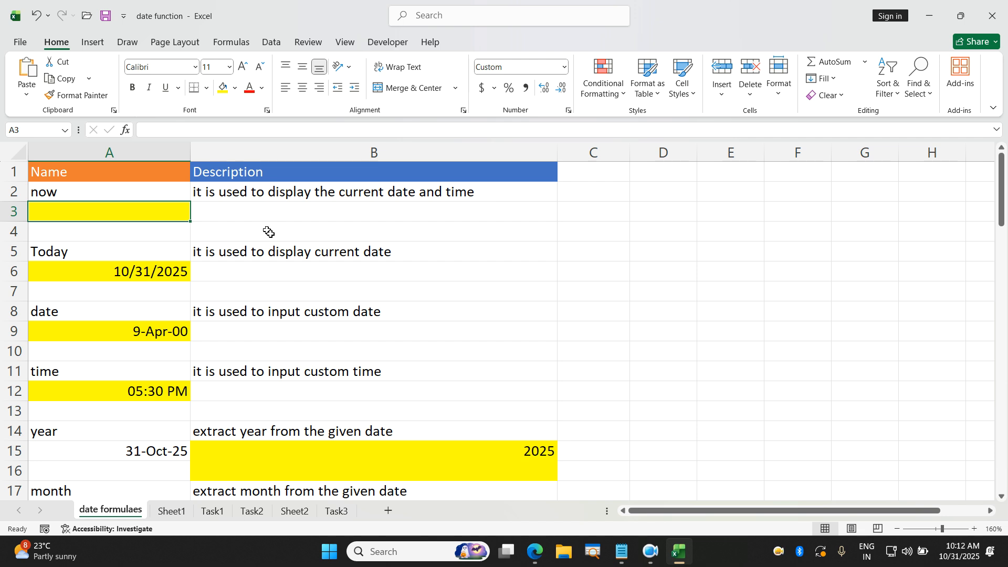
text(+)
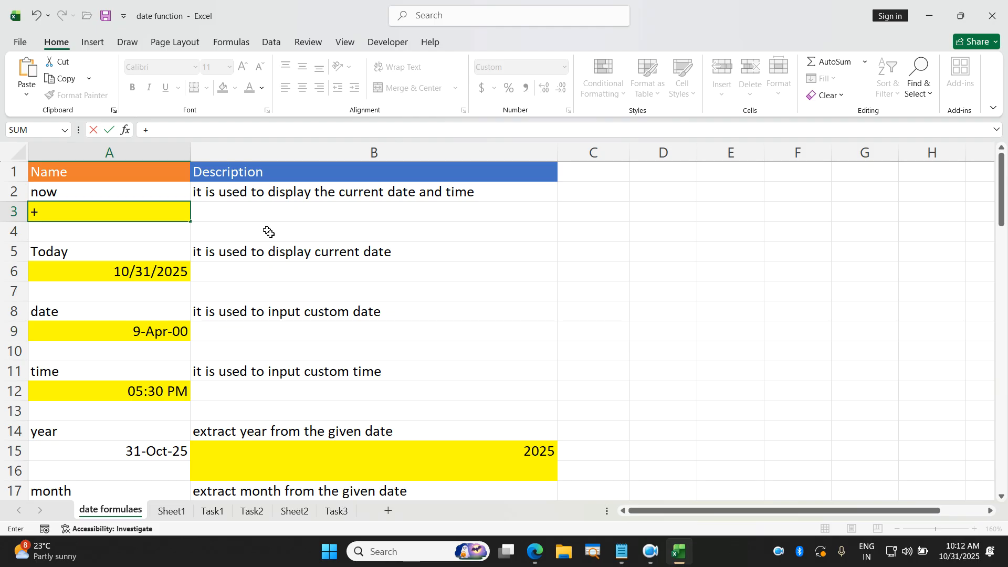
text(no)
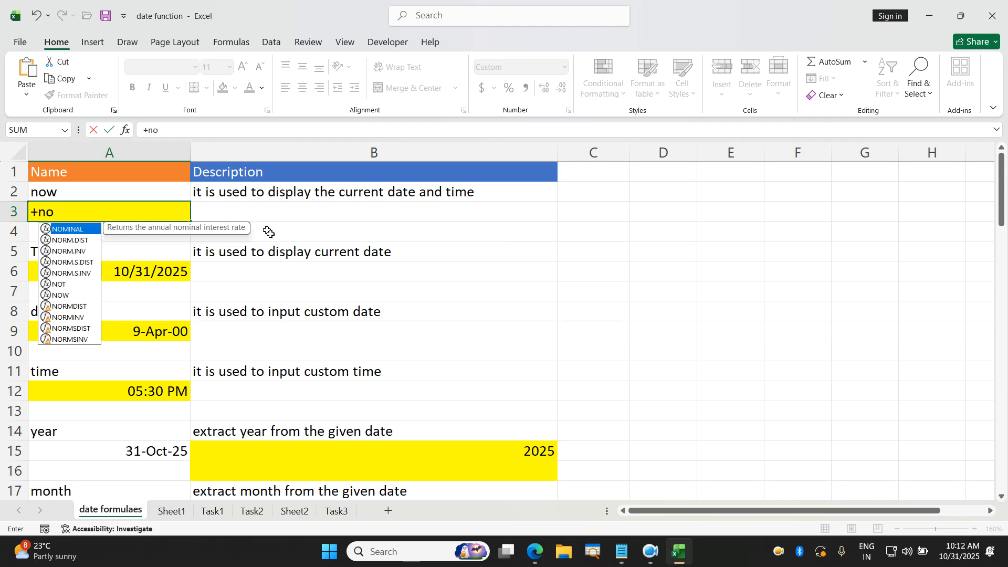
text(w)
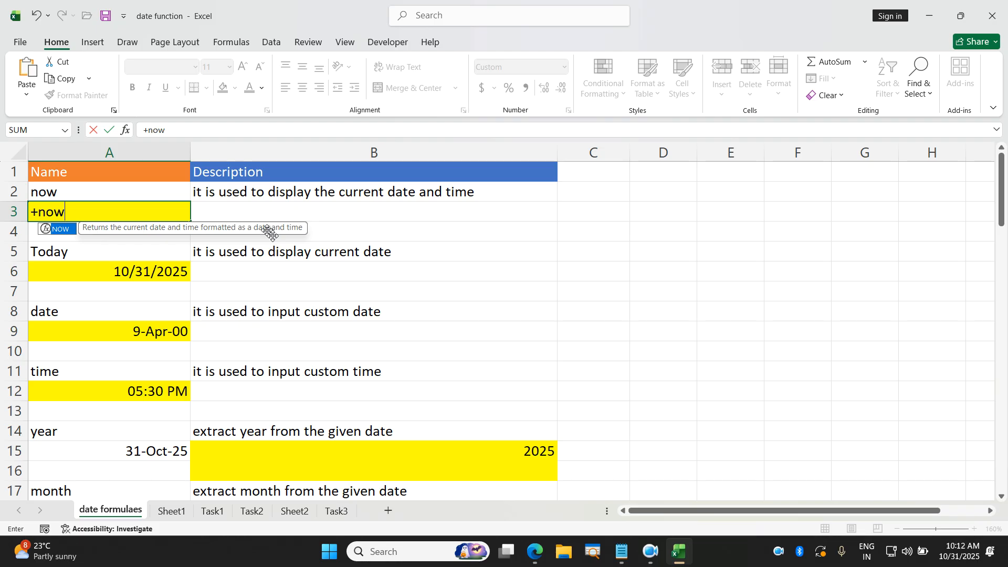
key(BackSpace)
key(BackSpace)
key(BackSpace)
key(BackSpace)
Enter the formula =now() in cell A3, viewing the date and time function list in Notepad before committing it
text(=)
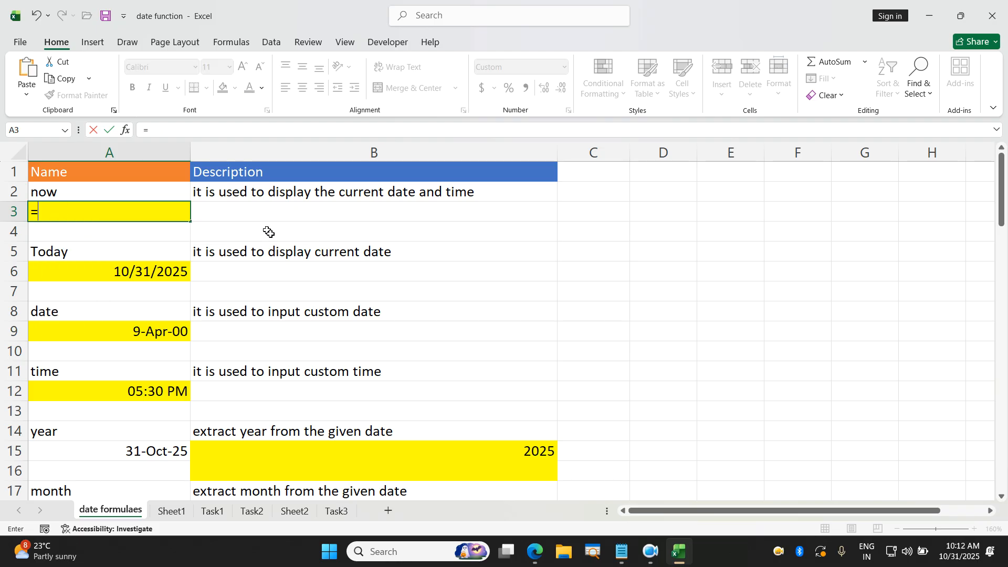
text(now)
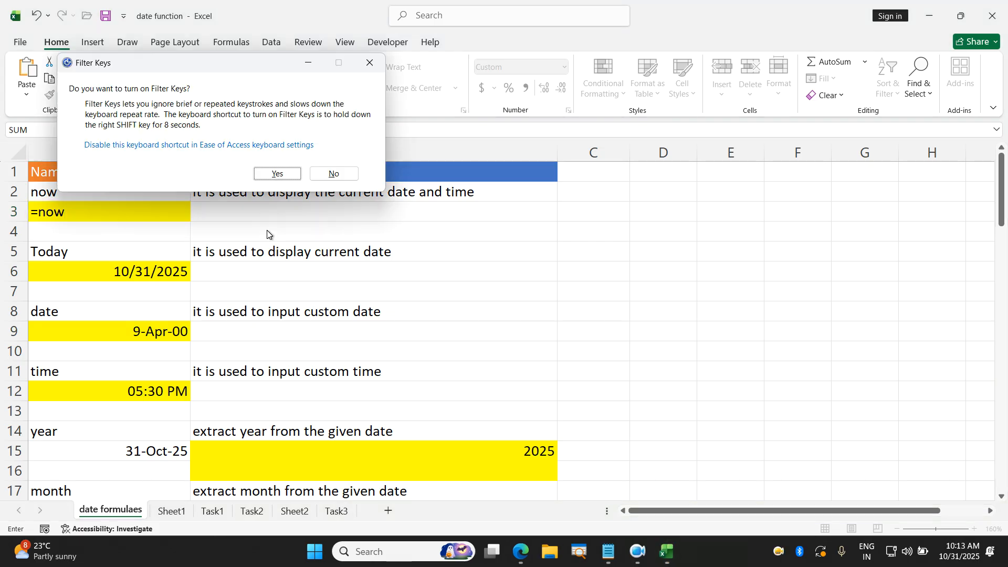
key(Escape)
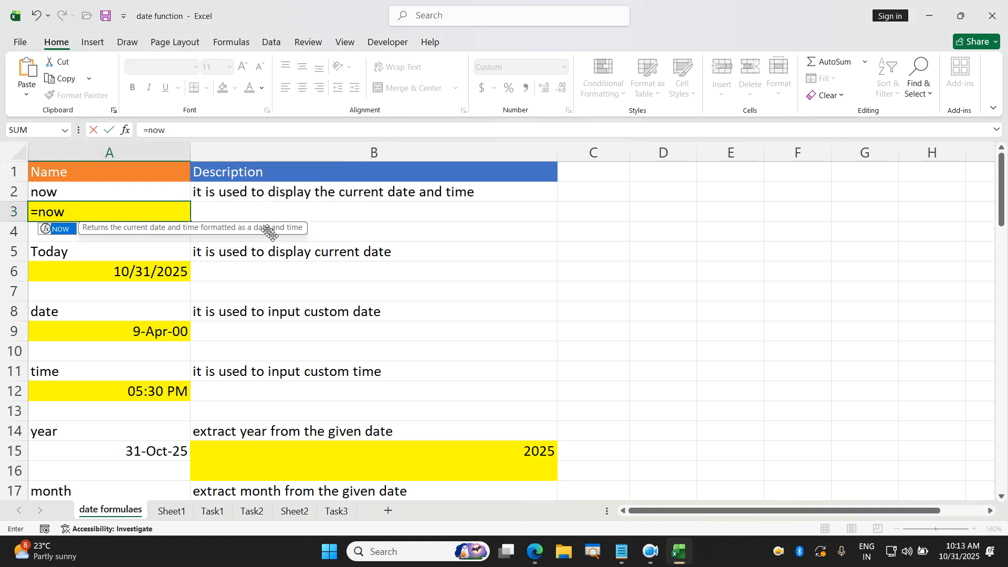
click(165, 216)
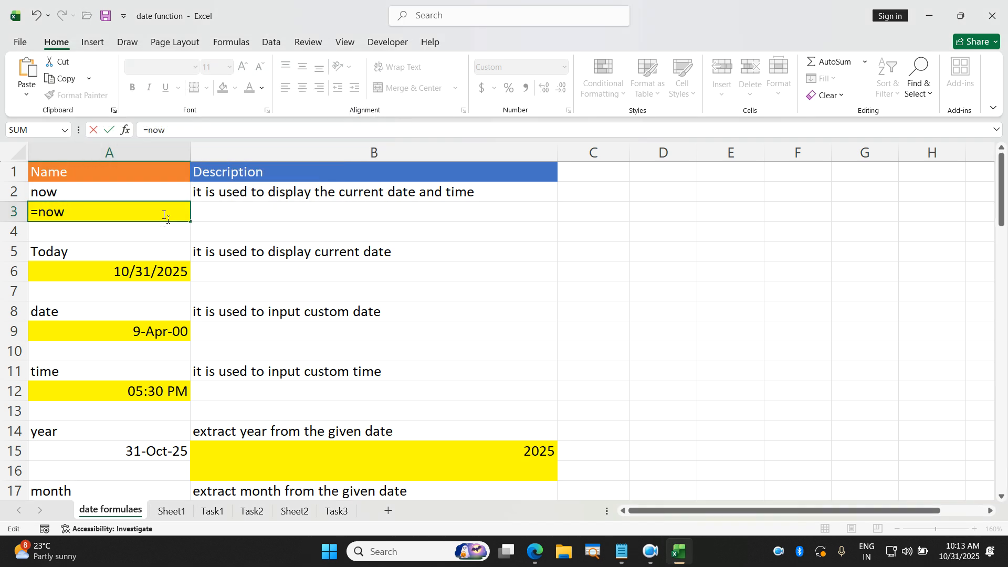
text(()
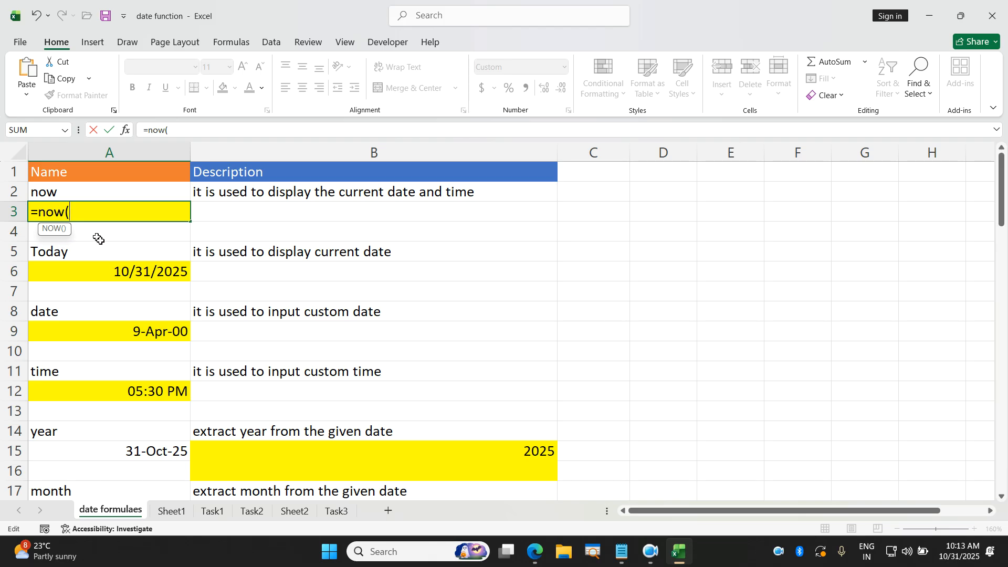
text())
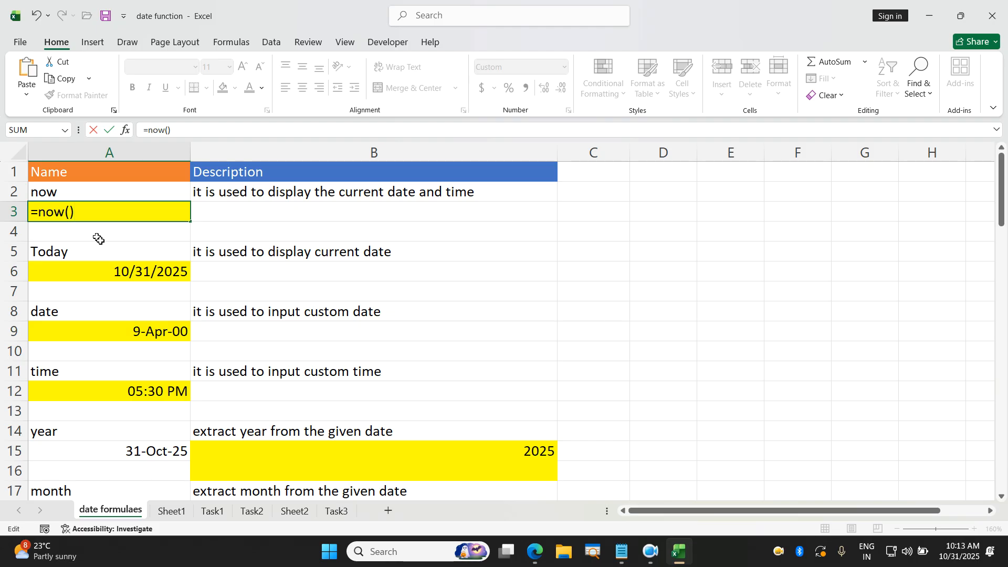
mouse_move(618, 550)
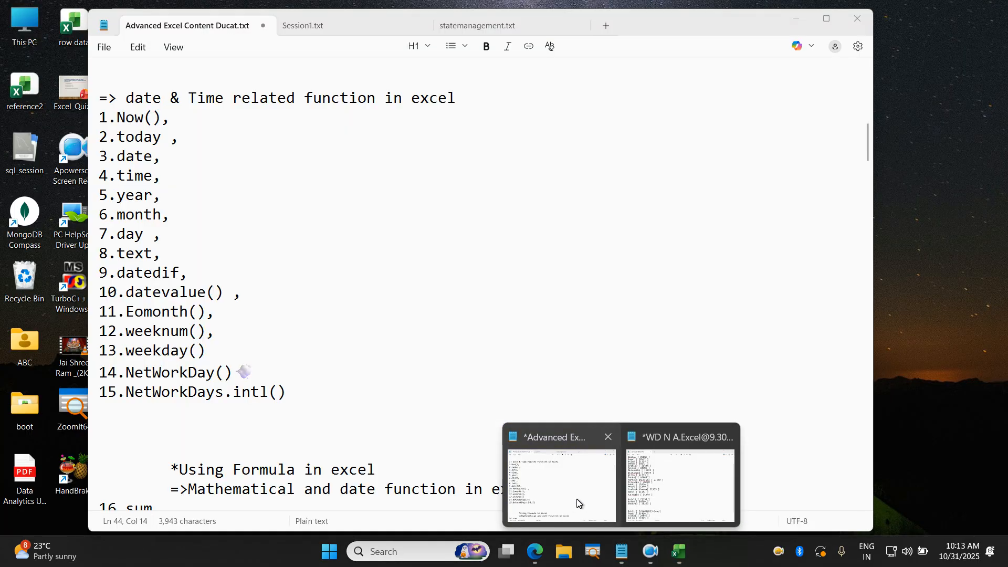
click(578, 503)
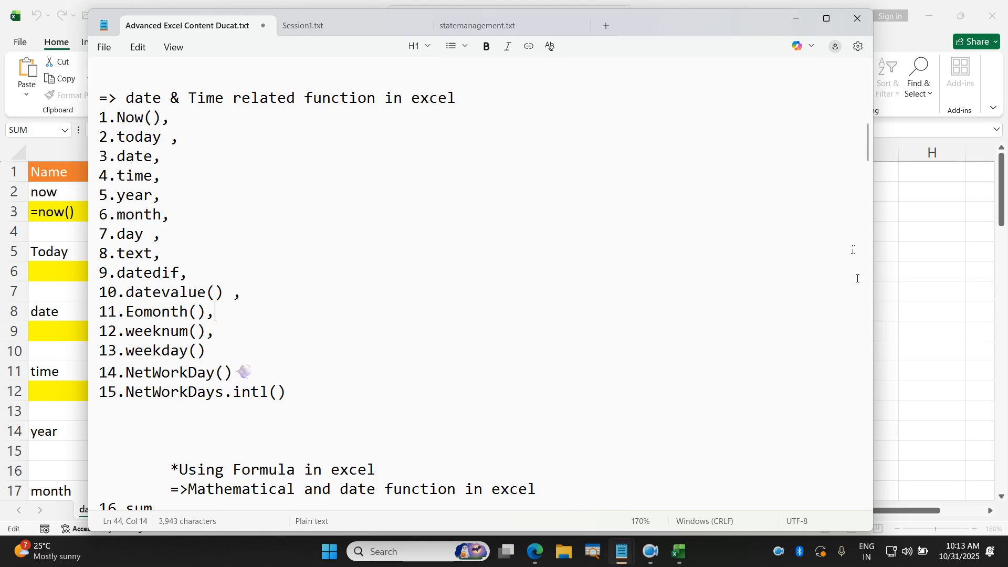
click(795, 20)
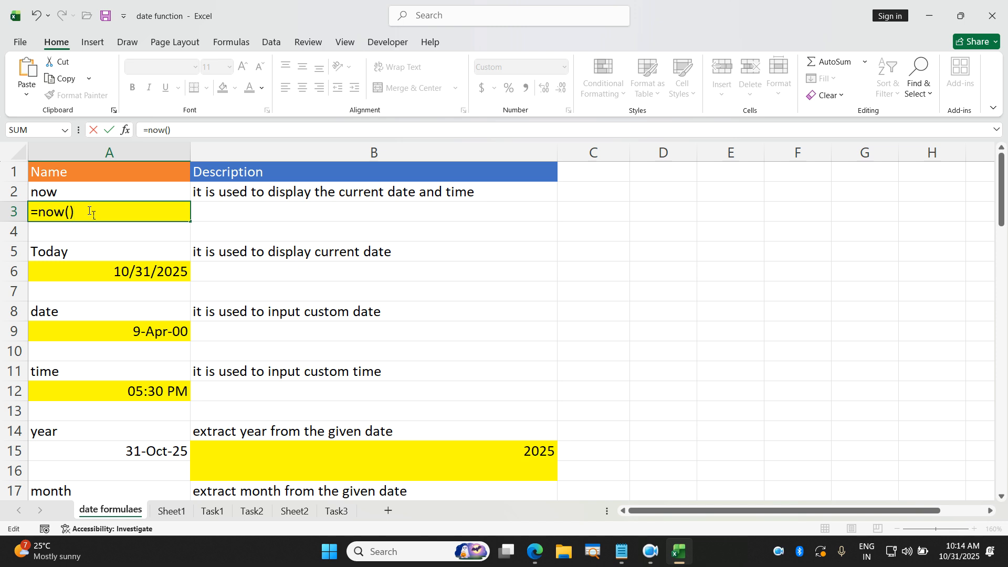
key(Return)
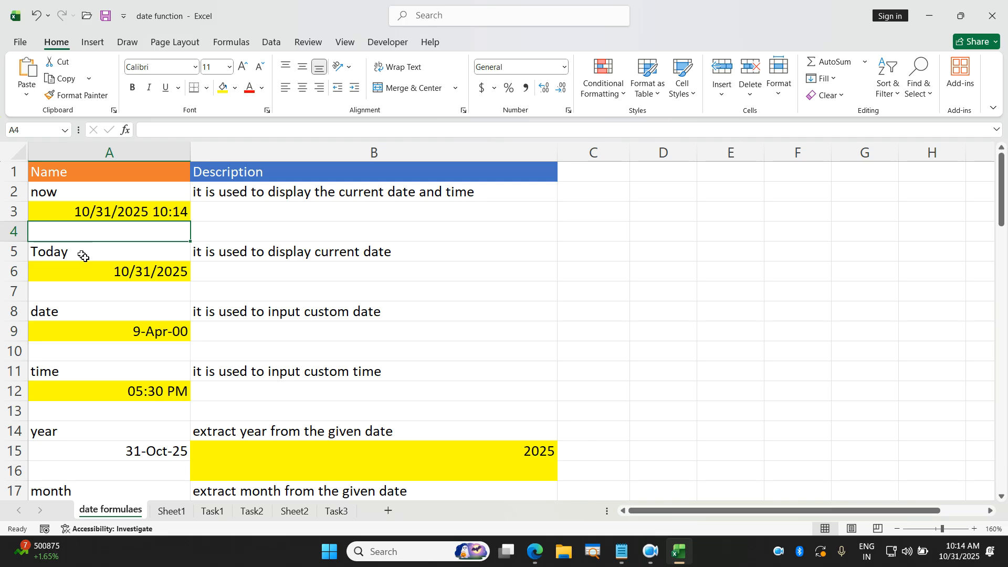
Enter the formula =today() in cell A6 of the date formulaes sheet
click(181, 515)
click(113, 510)
click(167, 271)
text(=today)
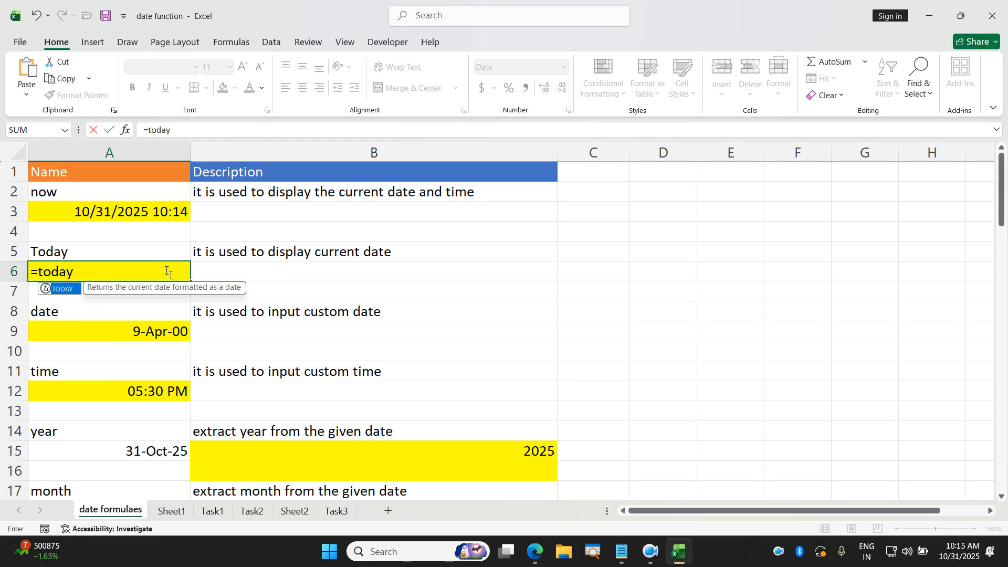
text(())
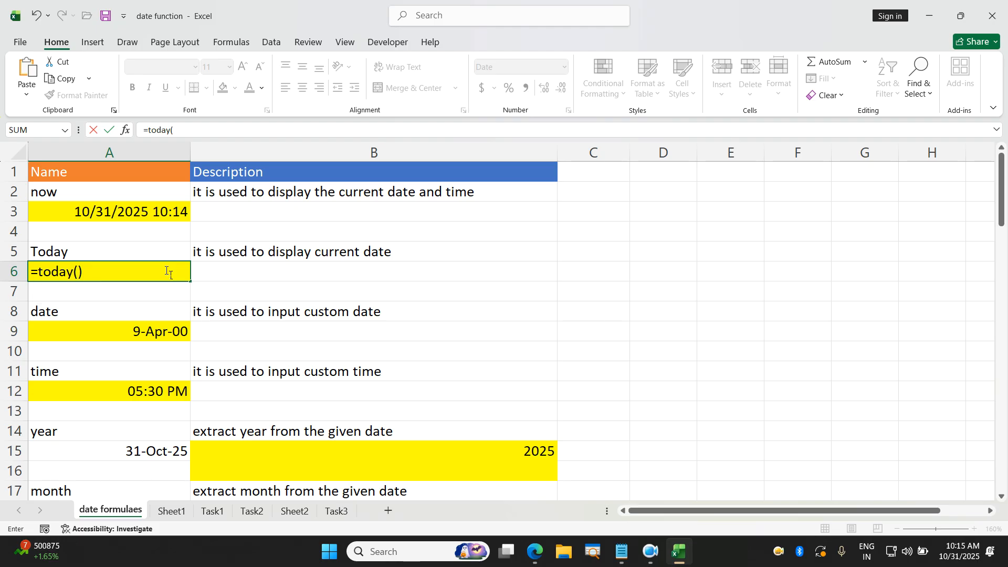
key(Return)
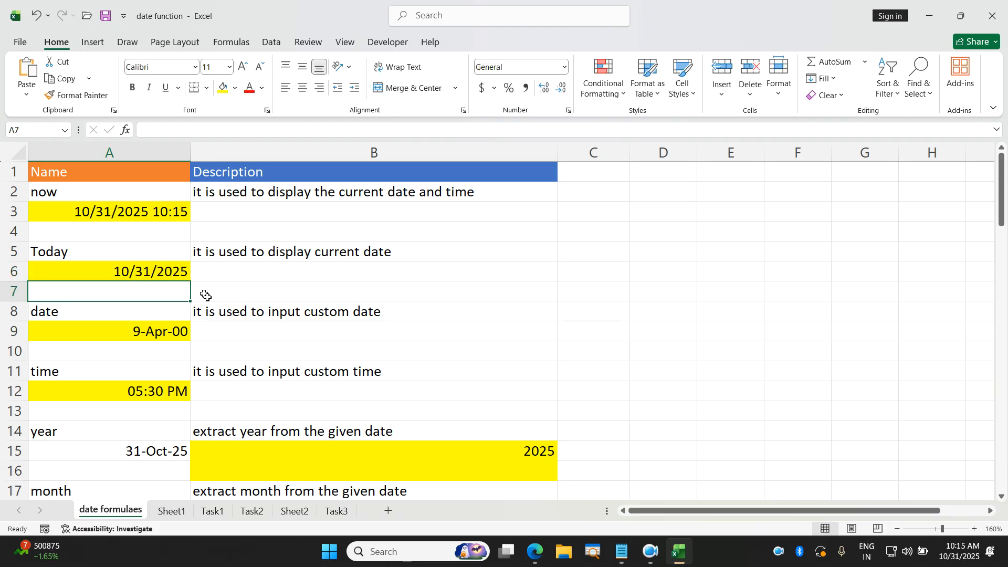
Enter the formula =date(2028,1,3) in cell A9 below the date label
scroll(204, 294, down, 1)
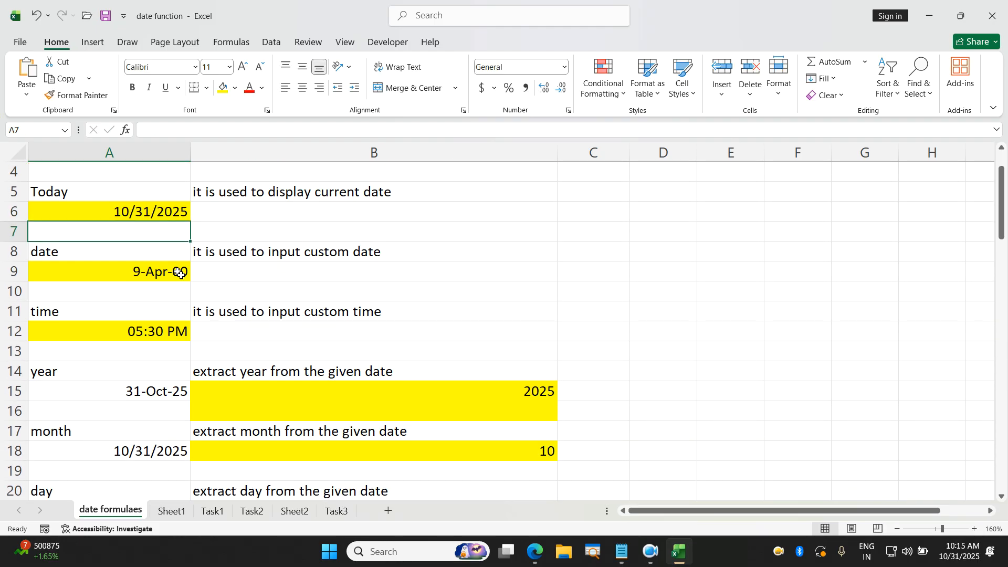
click(180, 273)
text(=)
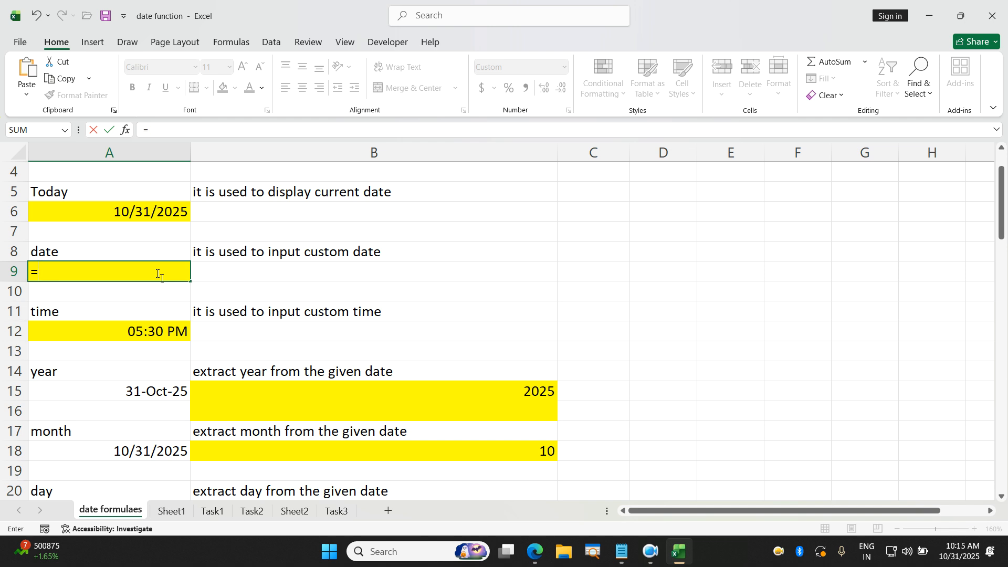
text(date)
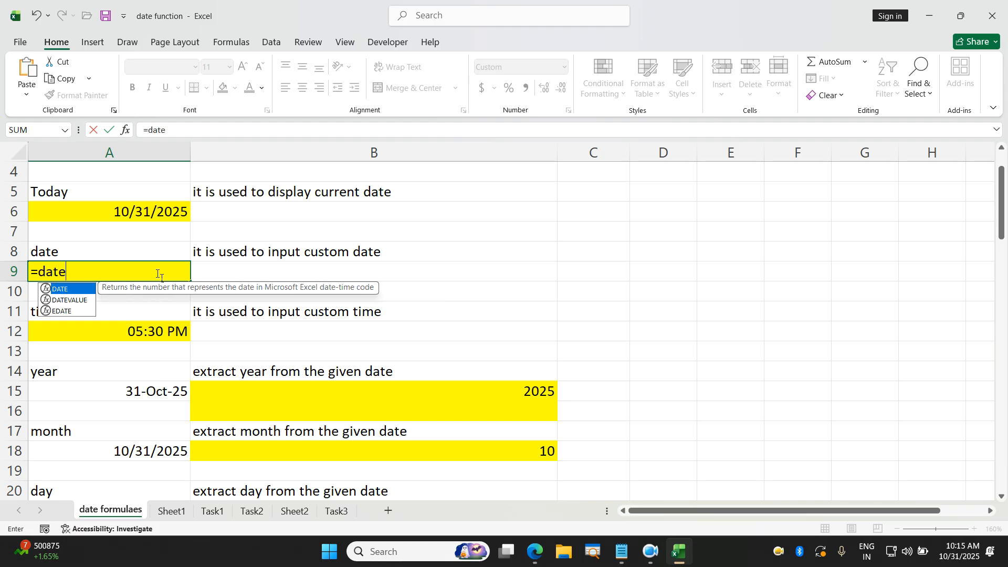
text(()
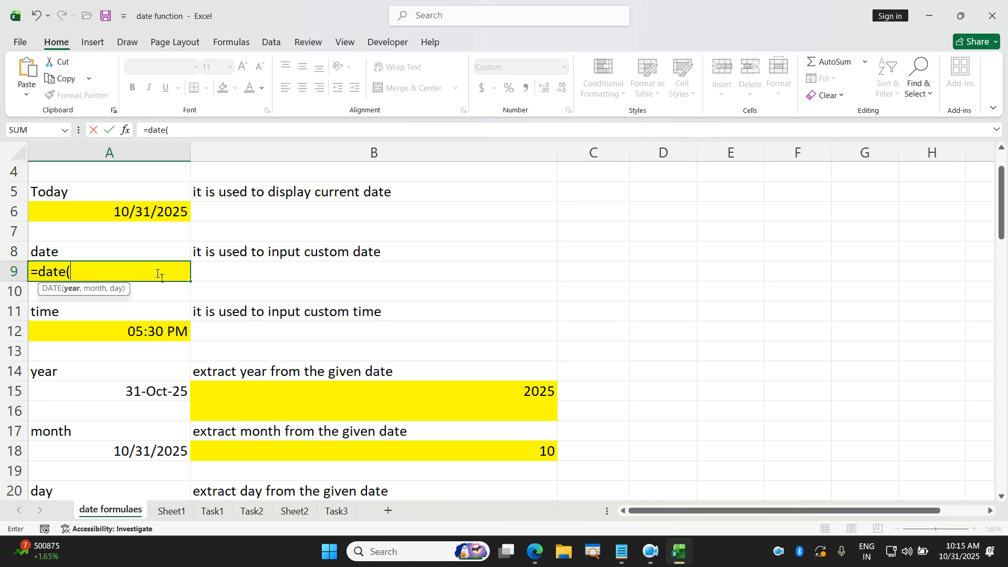
text(2028,)
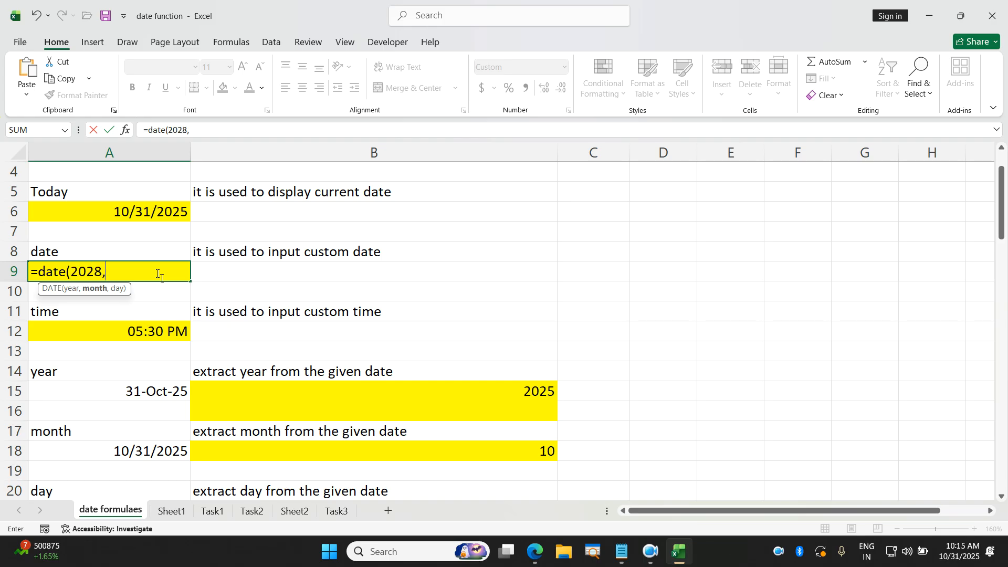
text(1,3))
key(Return)
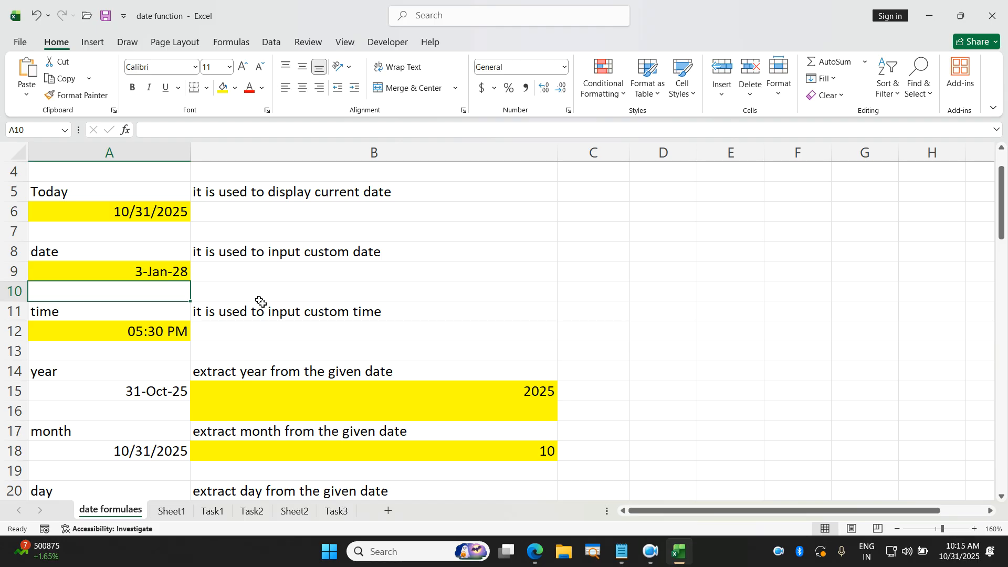
Enter the formula =time(9,30,0) in cell A12 below the time label
scroll(261, 299, down, 1)
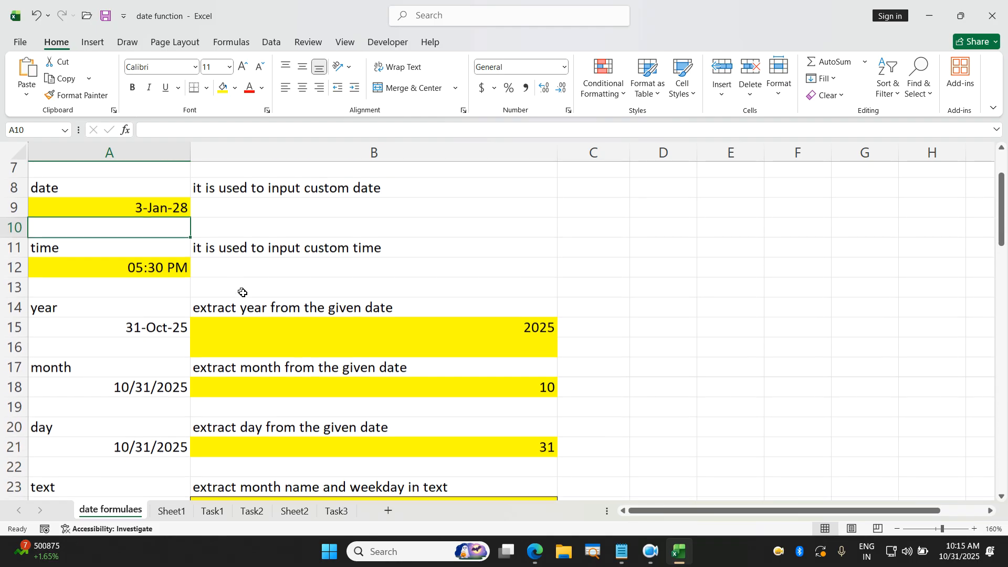
click(167, 273)
text(=)
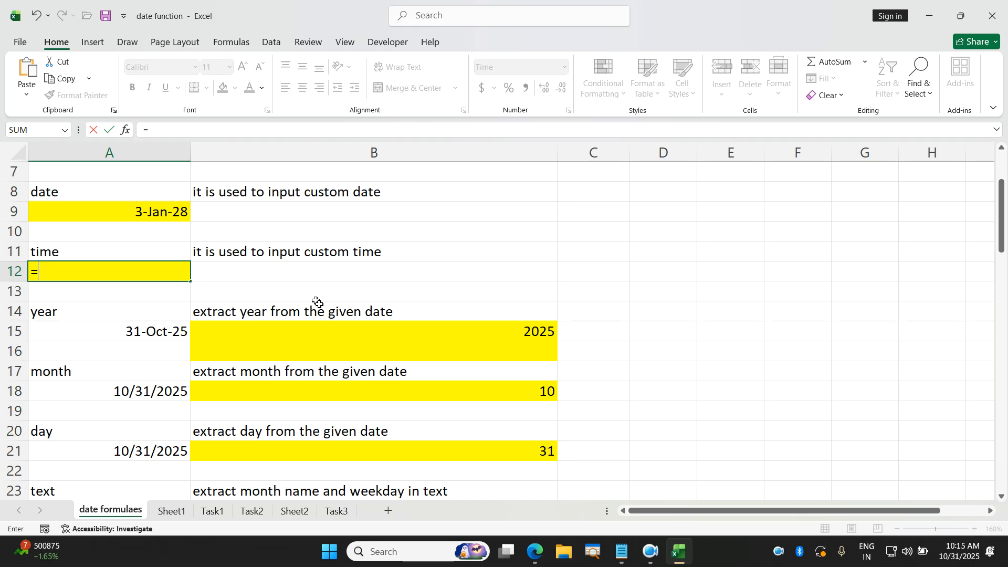
text(time()
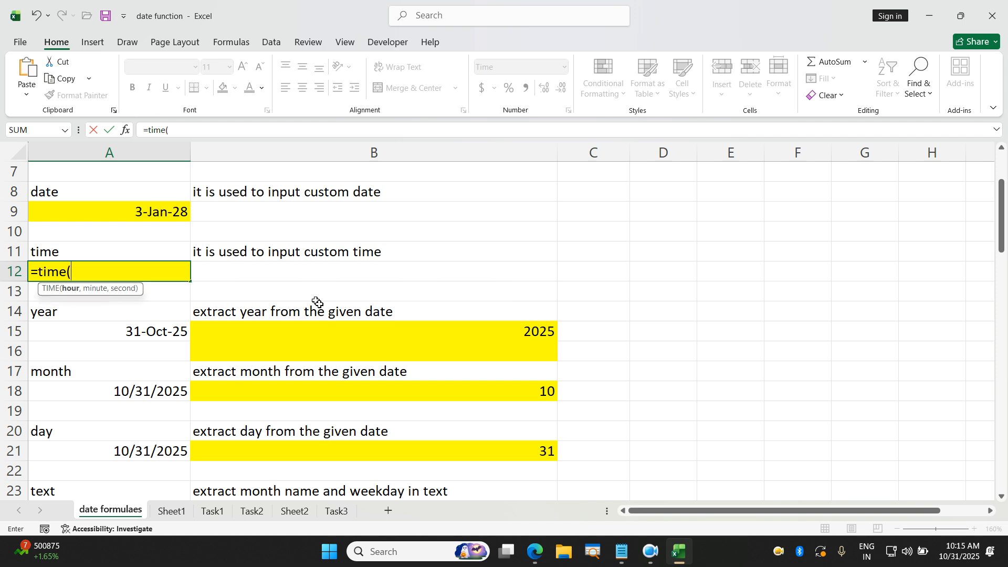
text(9,30,0))
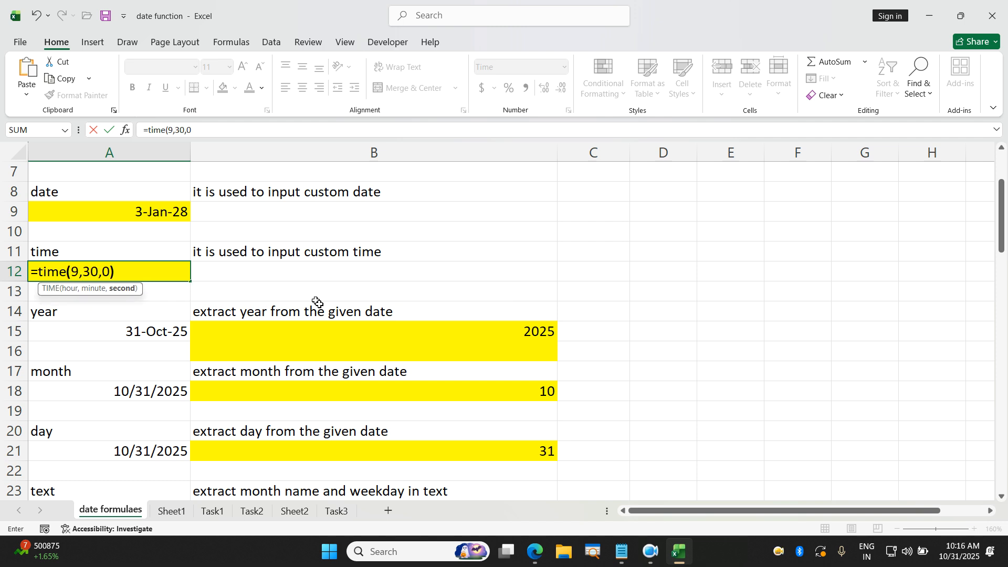
key(Return)
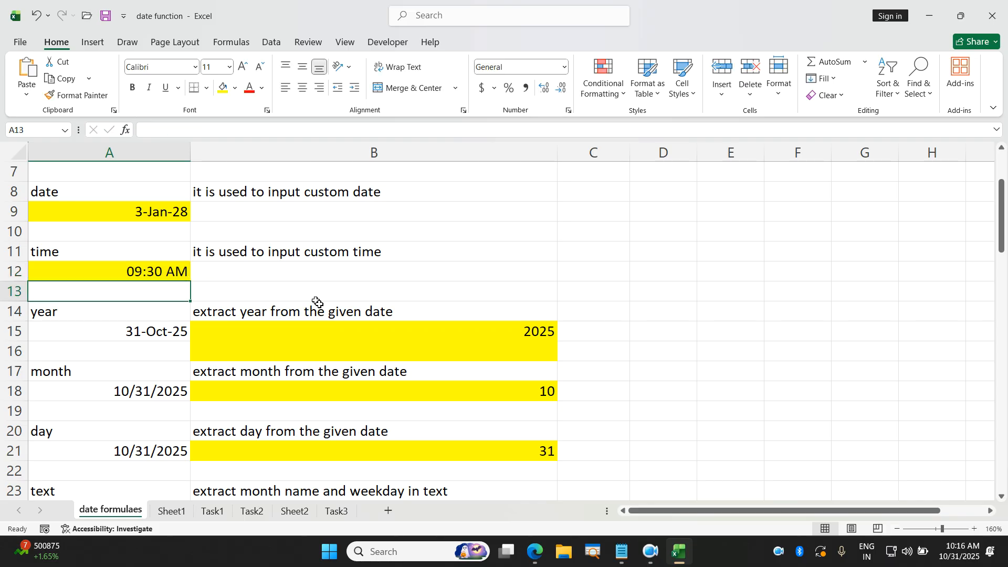
Replace the formula in cell A12 with =time(14,30,0)
double_click(173, 270)
click(246, 274)
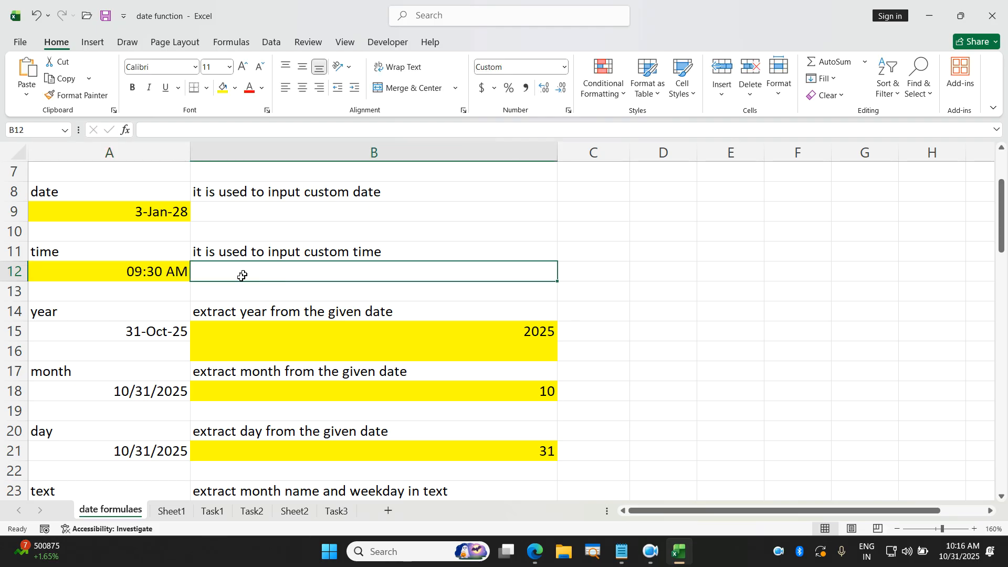
double_click(179, 273)
key(BackSpace)
key(BackSpace)
key(BackSpace)
key(BackSpace)
key(BackSpace)
key(BackSpace)
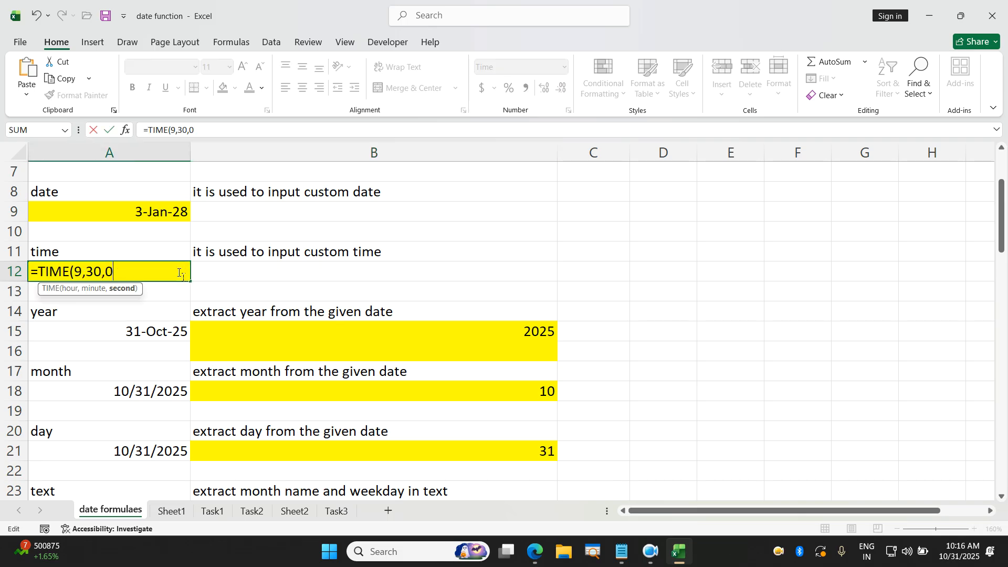
key(BackSpace)
key(BackSpace)
key(BackSpace)
key(BackSpace)
key(BackSpace)
key(BackSpace)
key(BackSpace)
text(=time()
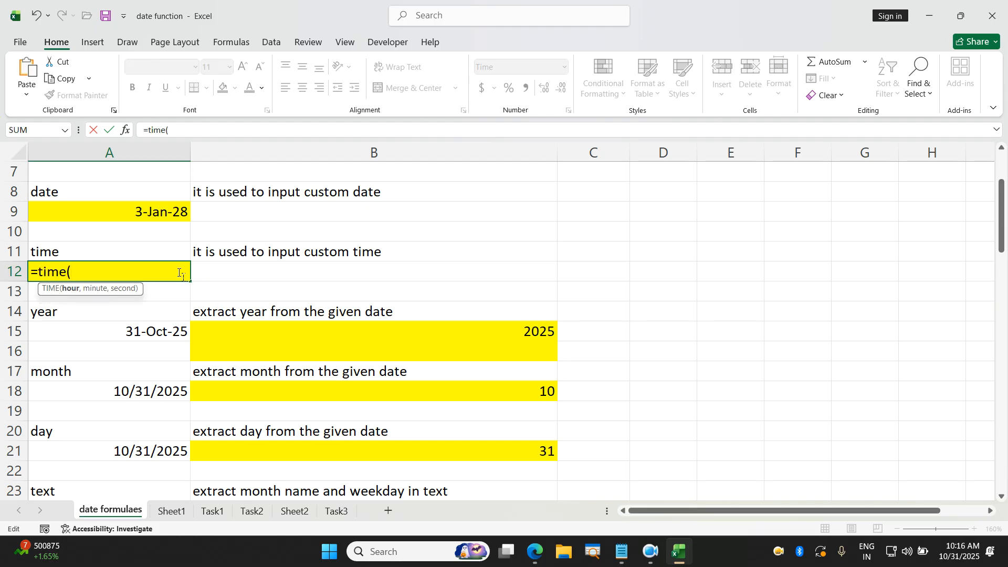
text(14)
text(,30,0))
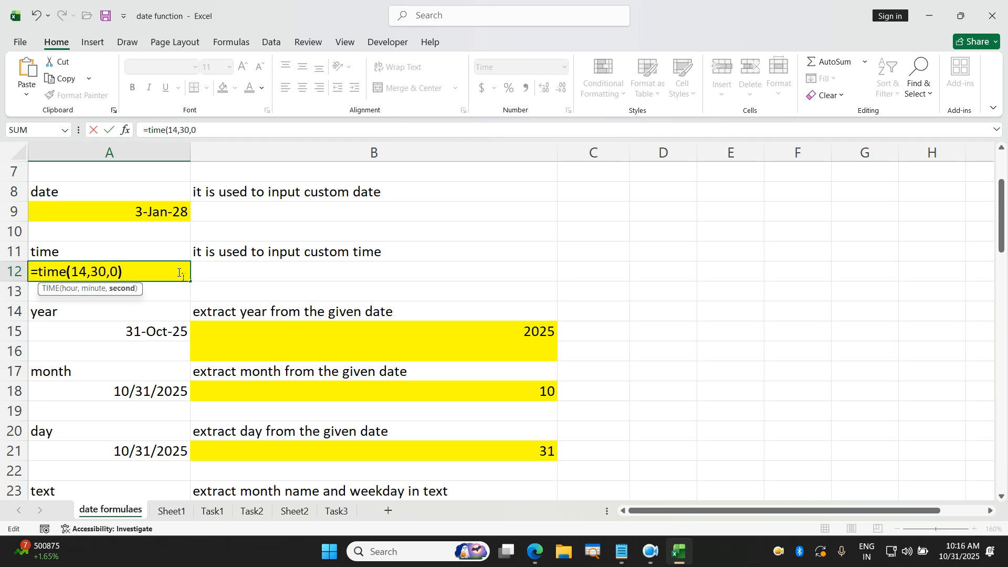
key(Return)
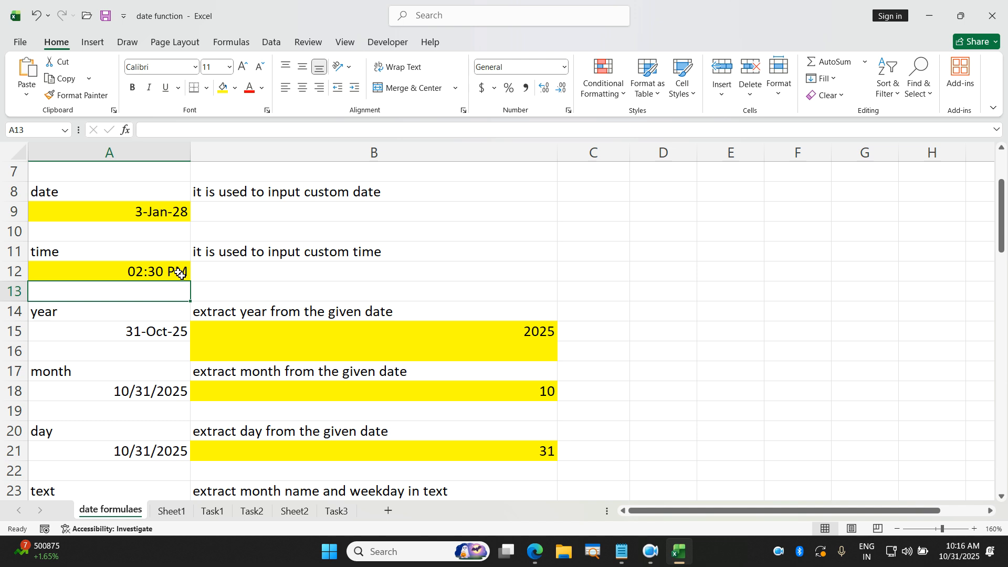
Enter the formula =year(A15) in cell B15 to extract the year from the given date
scroll(162, 315, down, 1)
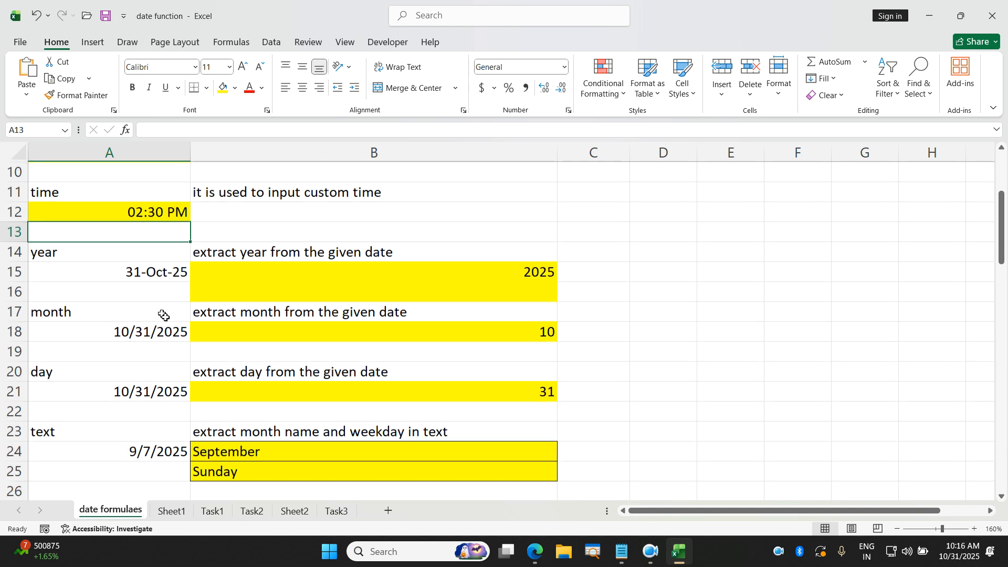
click(159, 259)
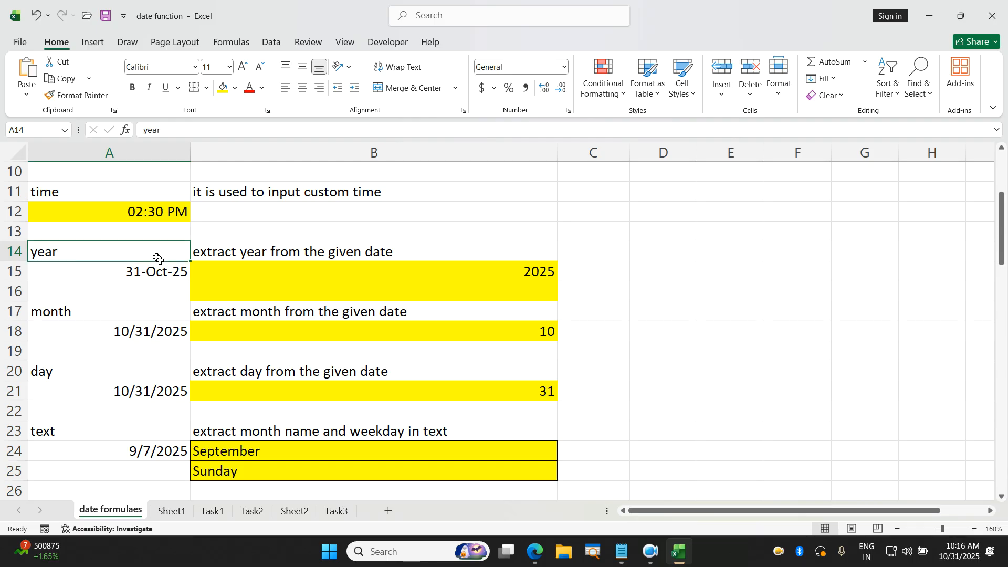
click(210, 259)
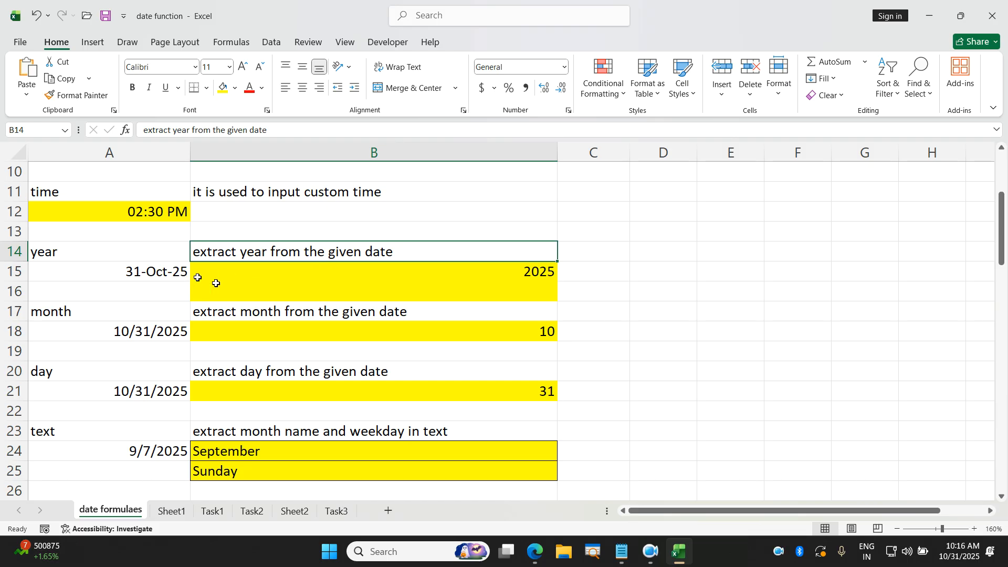
click(312, 268)
text(=)
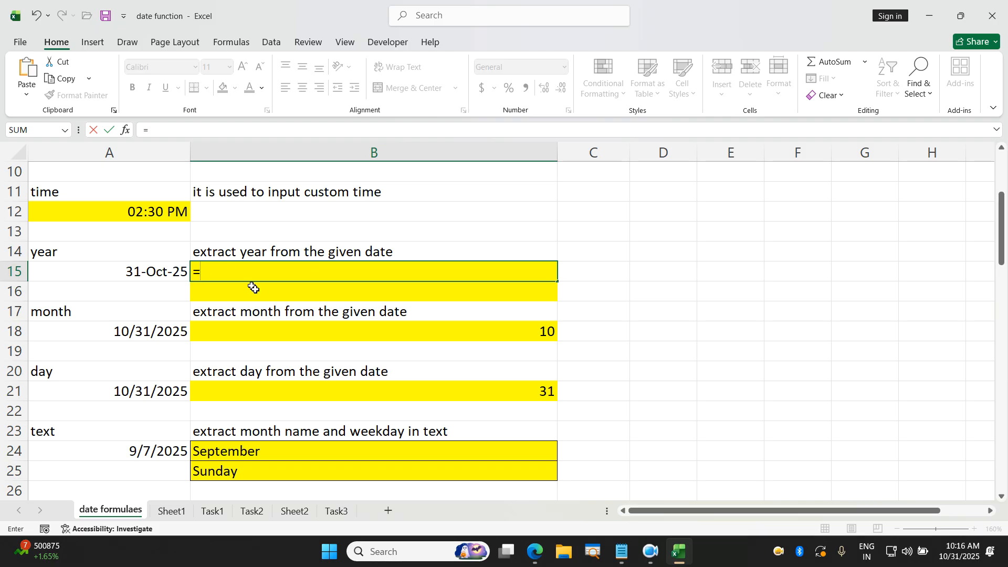
text(year()
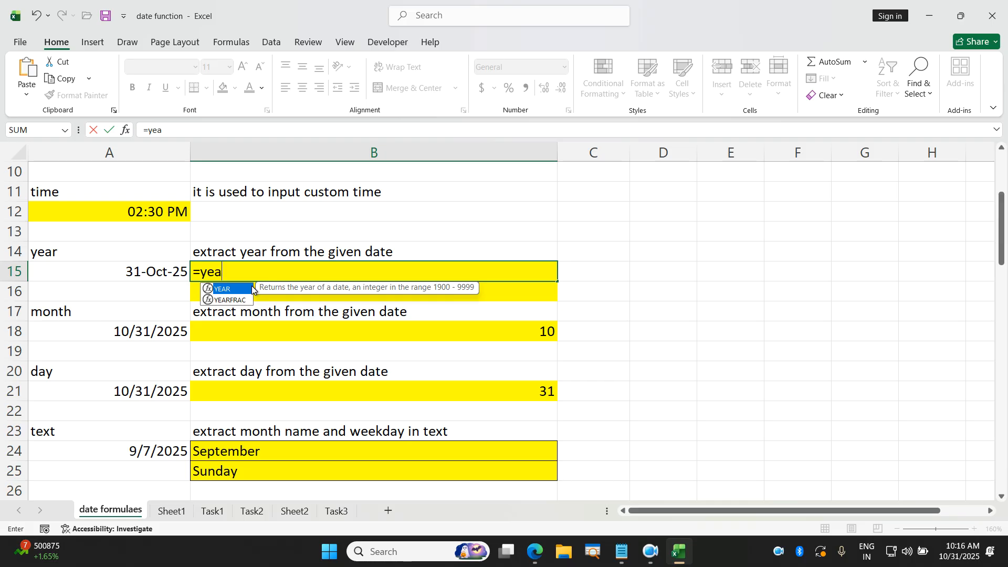
click(174, 271)
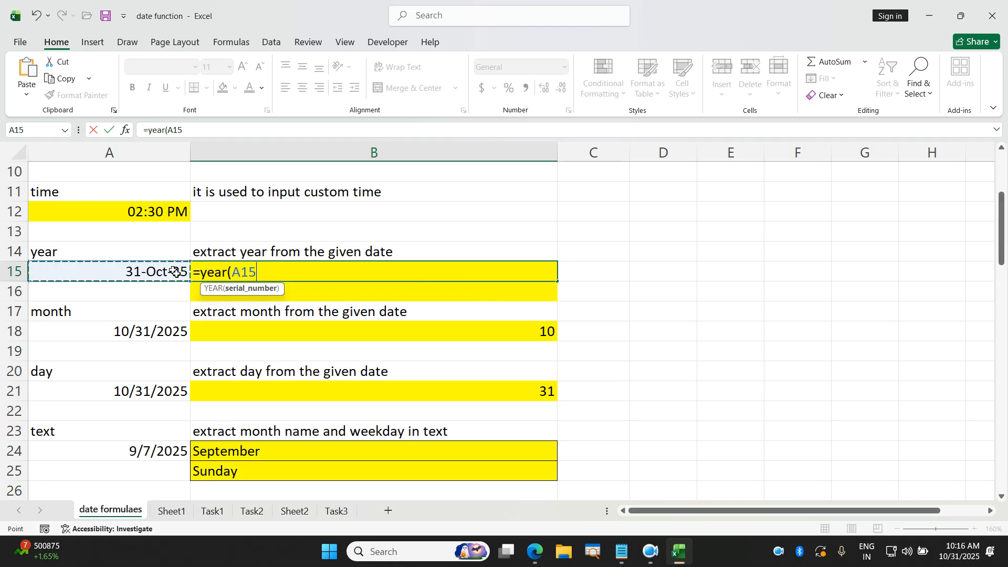
text())
key(Return)
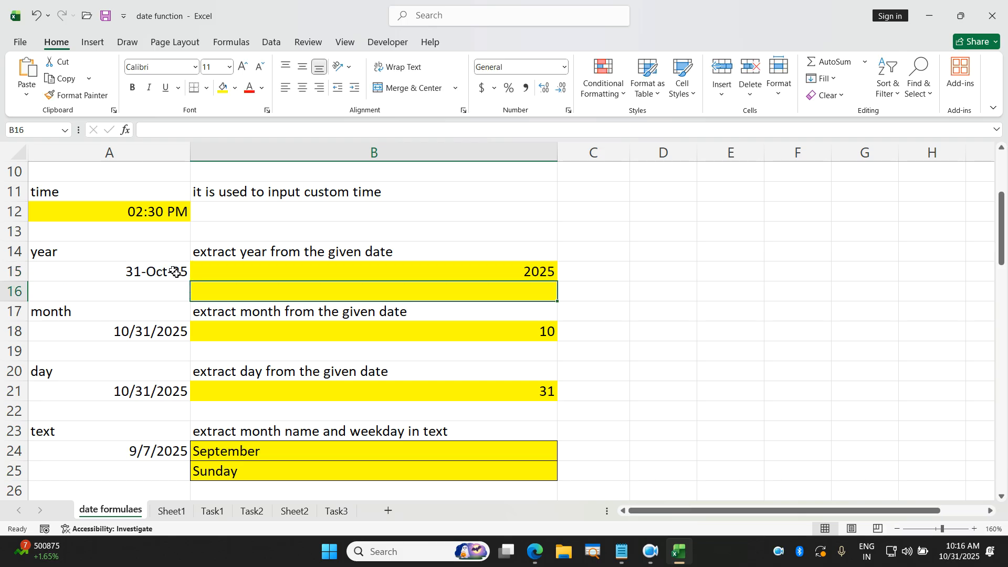
Enter the formula =month(A18) in cell B18 to extract the month from the given date
click(234, 349)
click(254, 338)
text(=month()
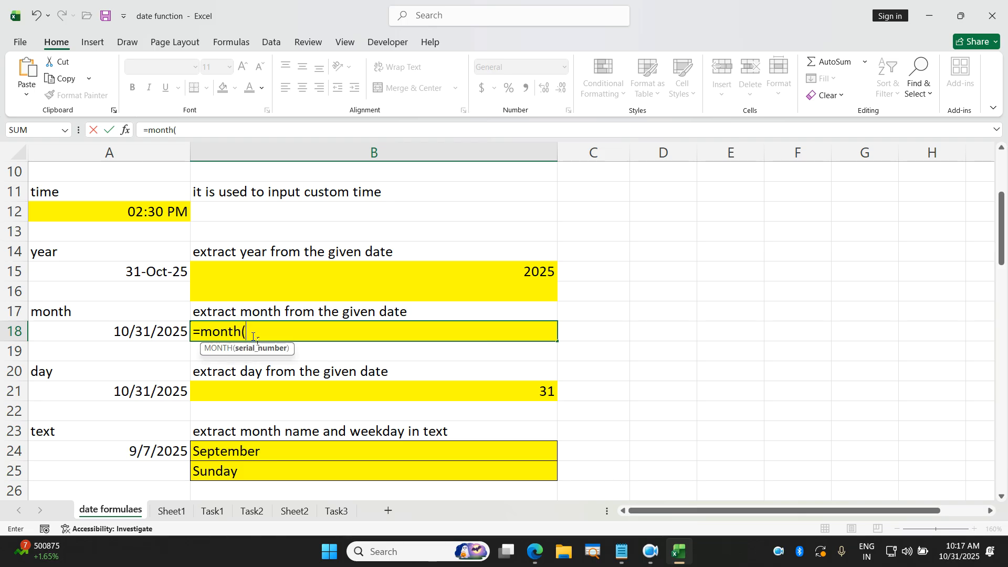
click(170, 332)
text())
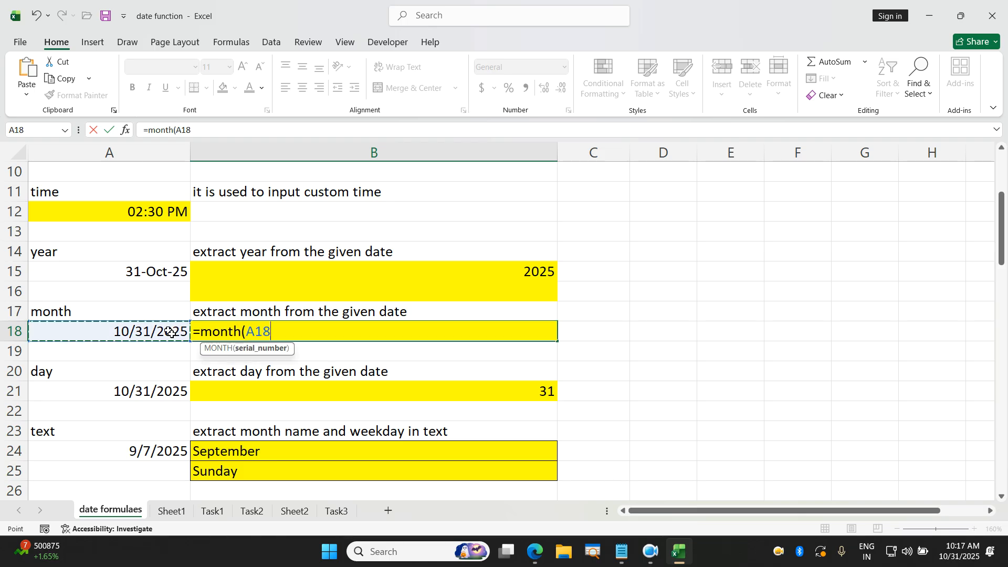
key(Return)
Enter the formula =day(A21) in cell B21 to extract the day from the given date
click(237, 390)
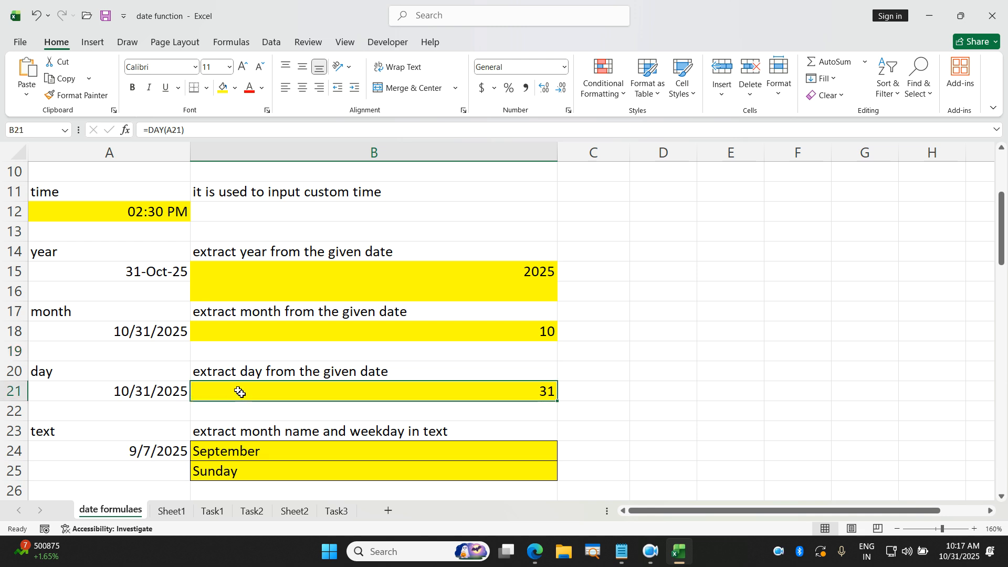
text(=day()
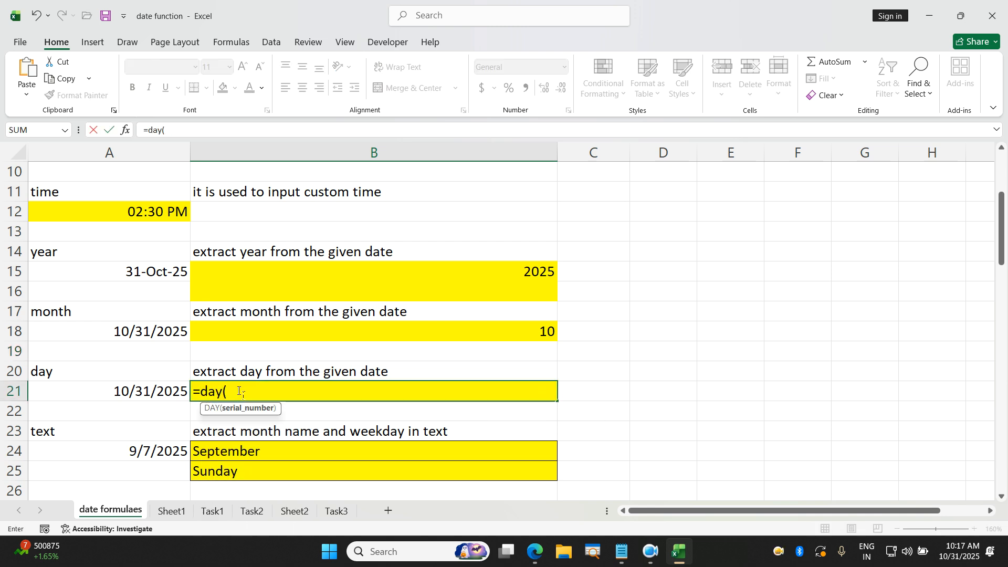
click(164, 392)
text())
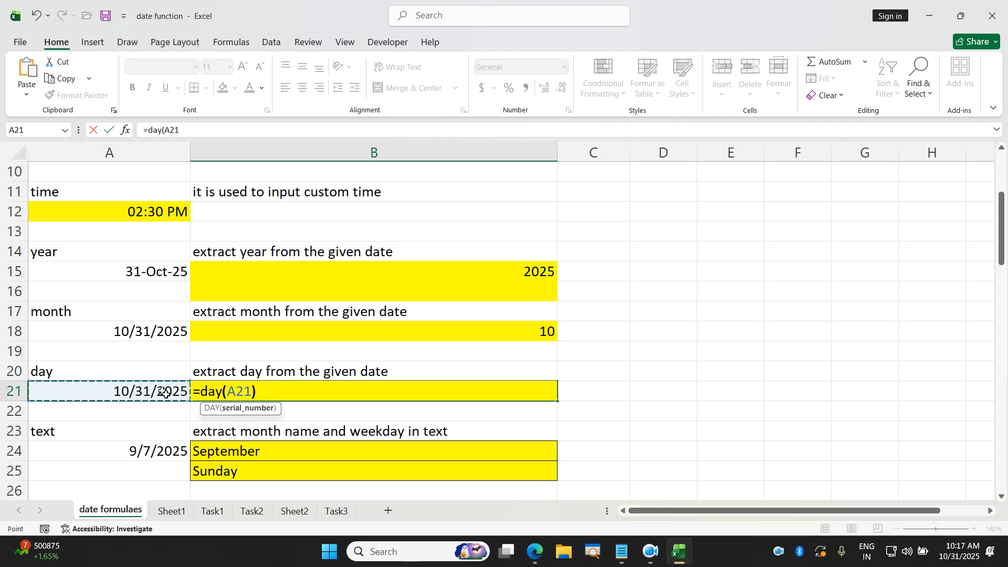
key(Return)
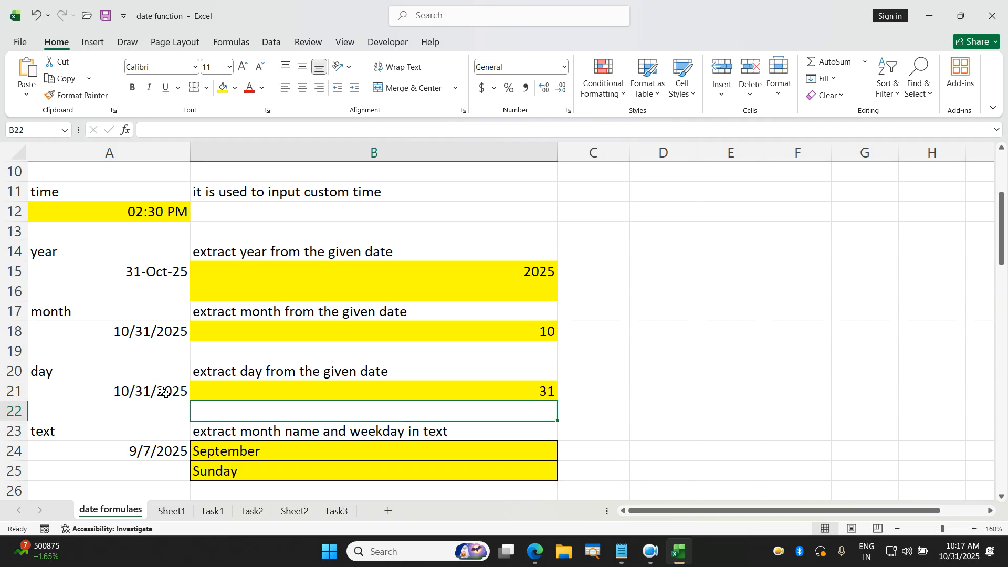
Clear the contents of cells B24 to B26 below the month name and weekday description
scroll(165, 392, down, 2)
click(121, 318)
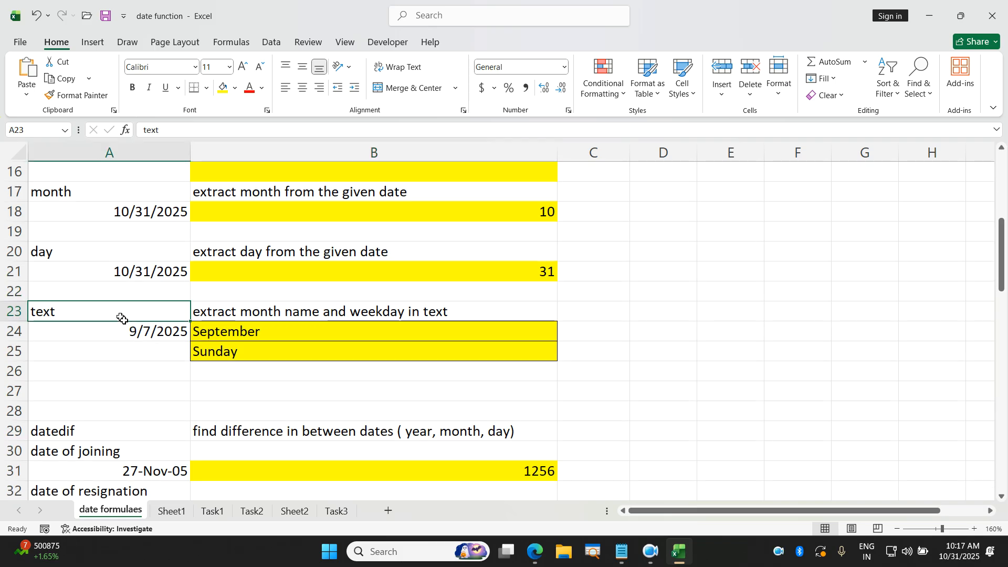
drag(221, 367, 243, 326)
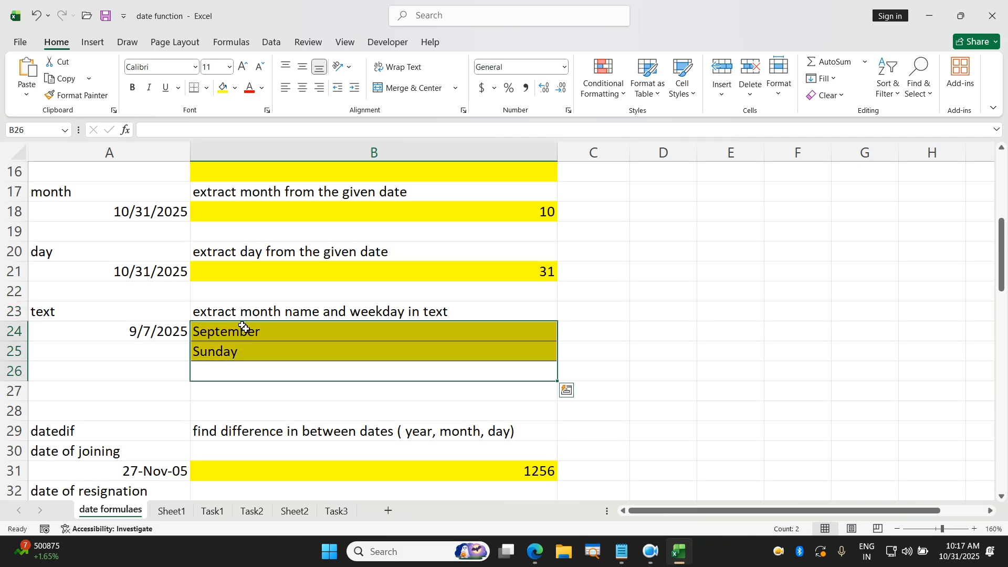
key(Delete)
click(243, 326)
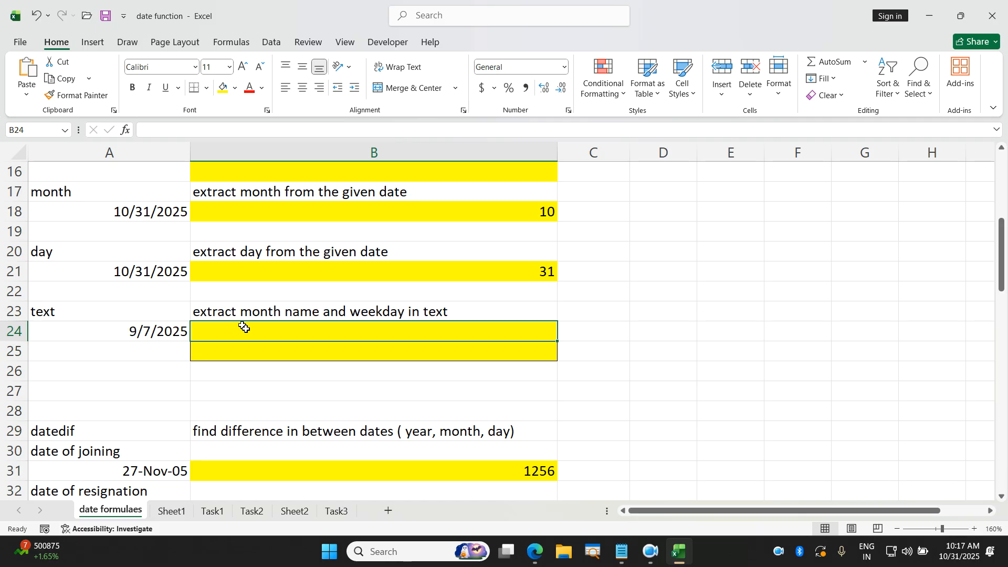
Format the date in cell A24 in the day-month-year style with an abbreviated month name, as in 7-Sep-25
click(168, 333)
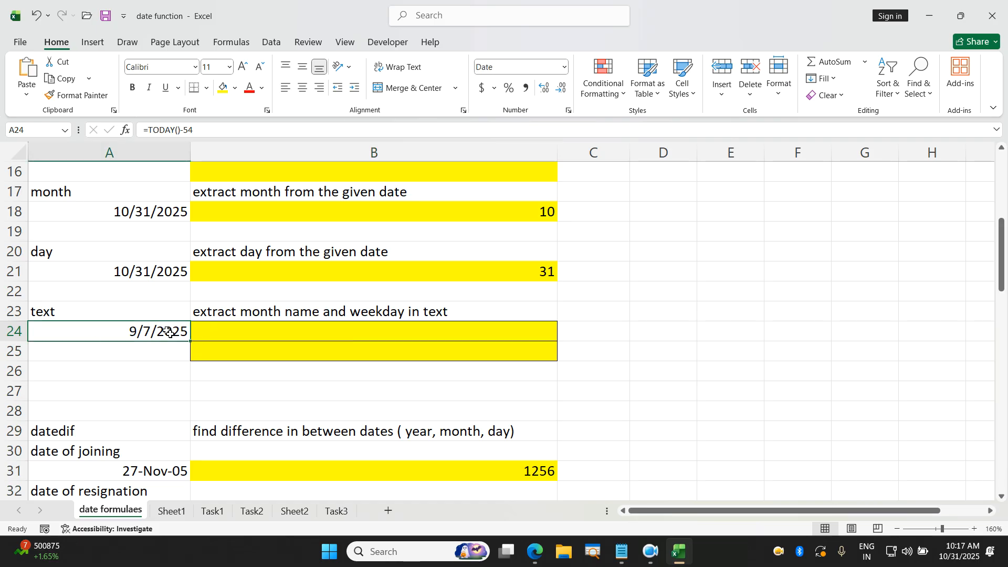
key(ctrl+shift+3)
click(219, 356)
Enter the formula =text(A24,"ddd") in cell B24 to extract the abbreviated weekday name
click(257, 336)
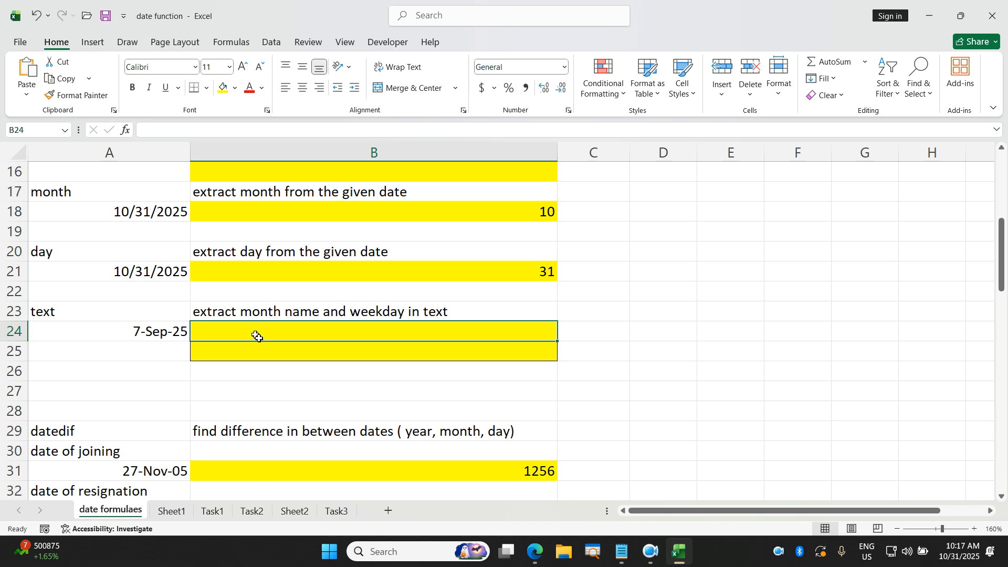
text(=text)
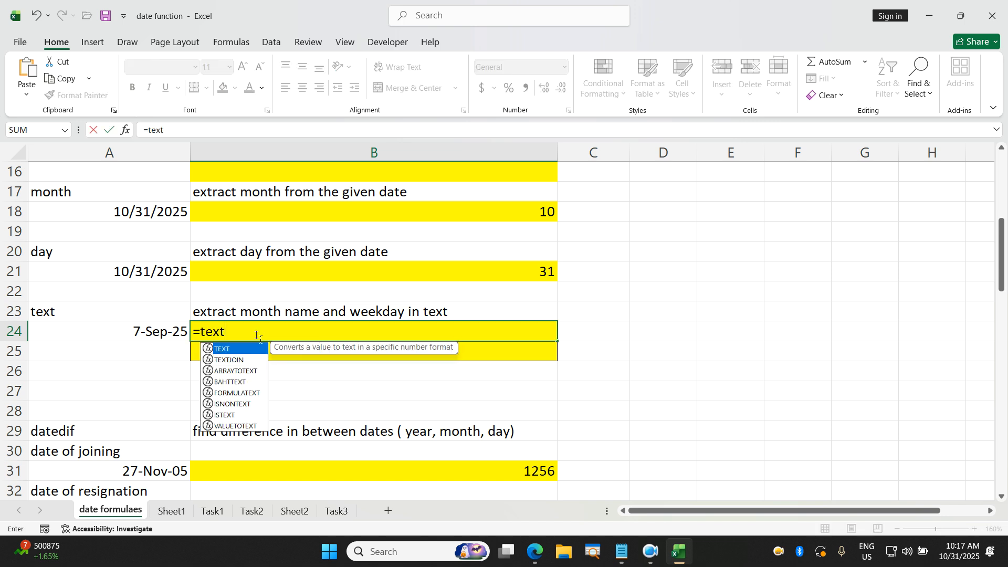
text(()
click(173, 337)
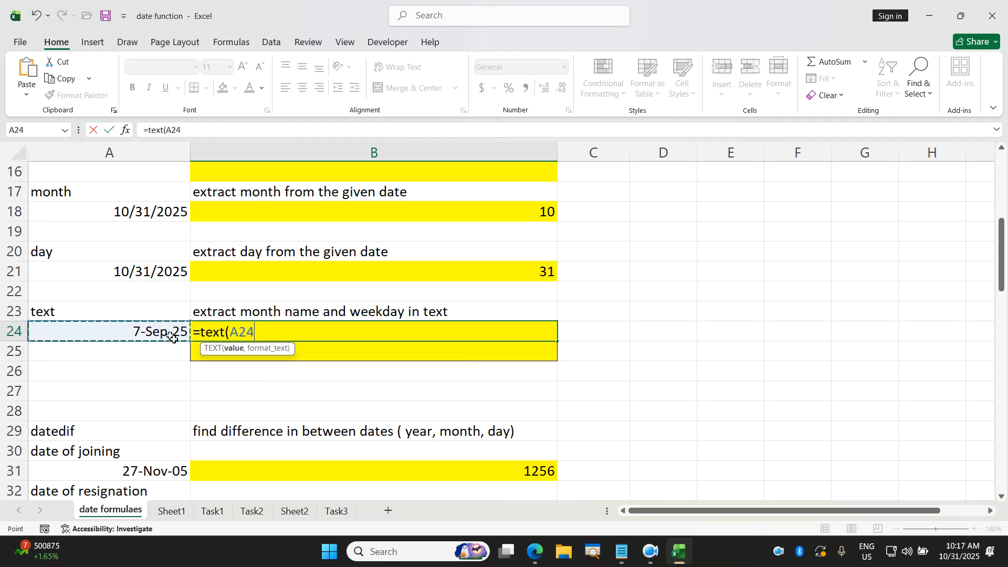
text(,")
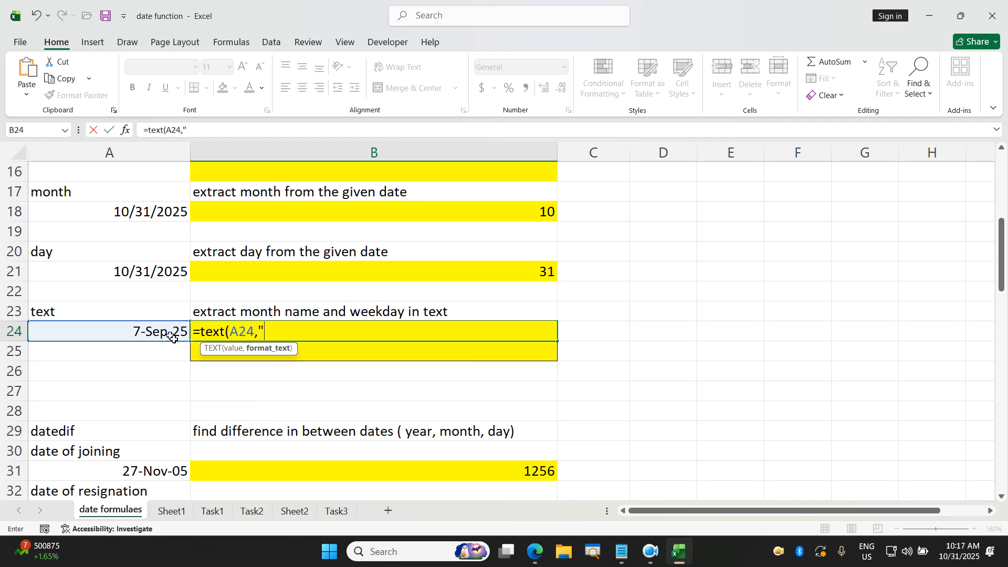
text(ddd)
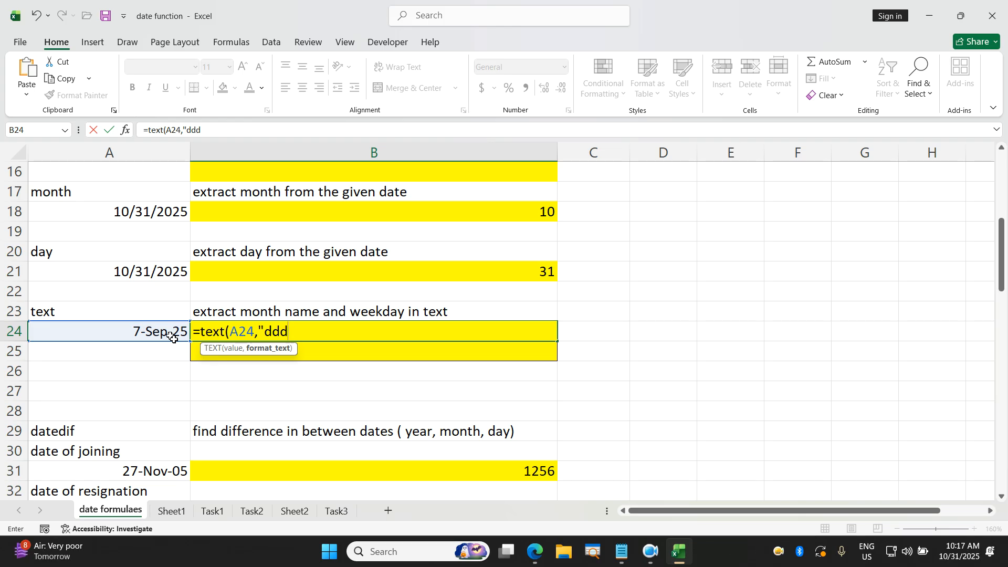
text("))
key(Return)
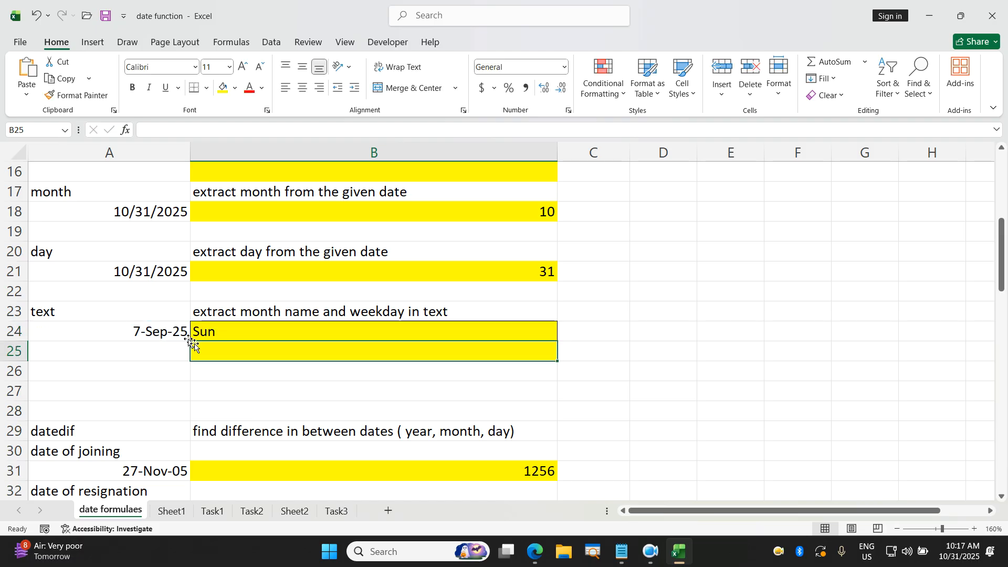
Change the format text of the TEXT formula in cell B24 to "dddd" for the full weekday name
double_click(236, 331)
click(284, 328)
text(dddd"))
key(Return)
click(277, 331)
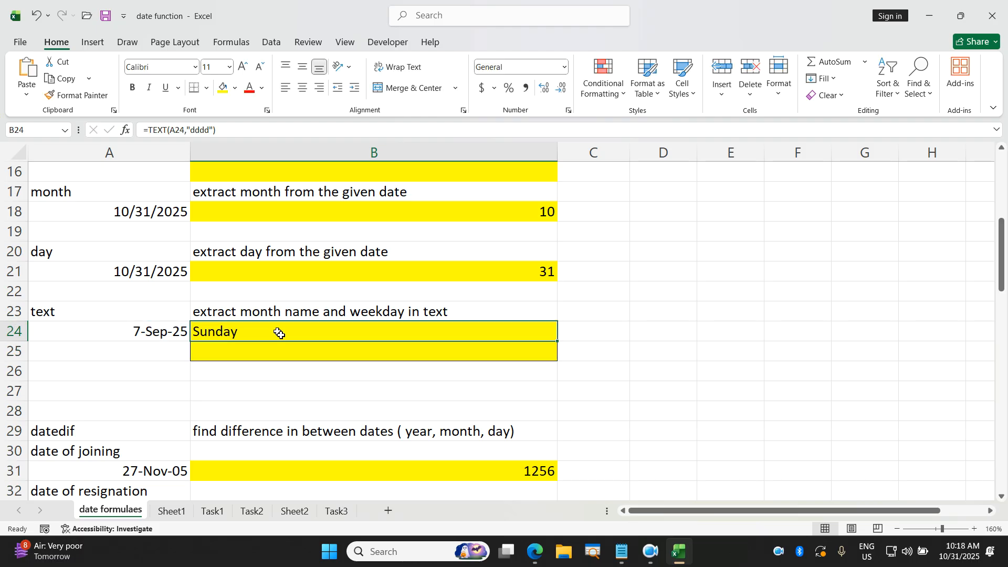
key(ctrl+c)
click(260, 353)
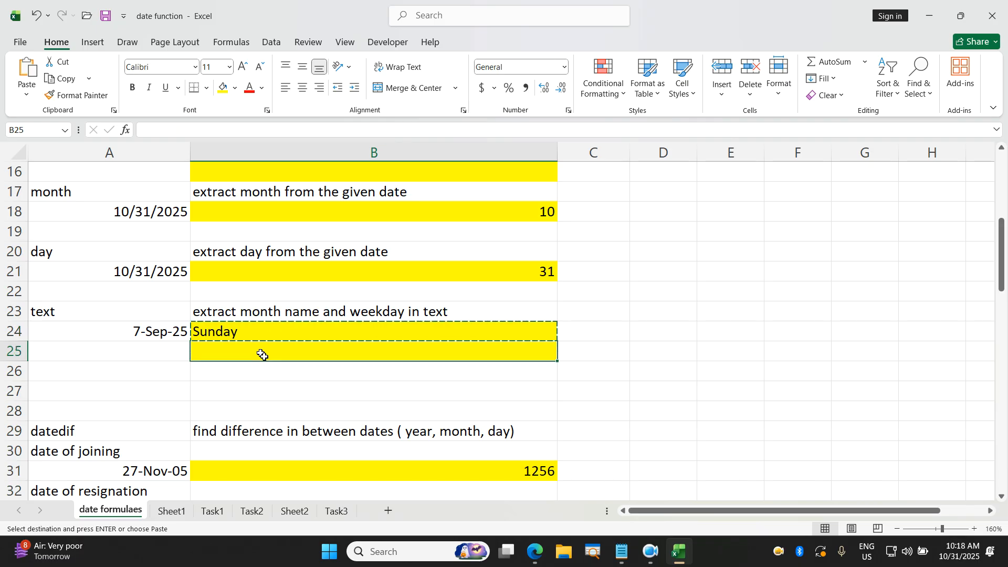
text(=)
key(Escape)
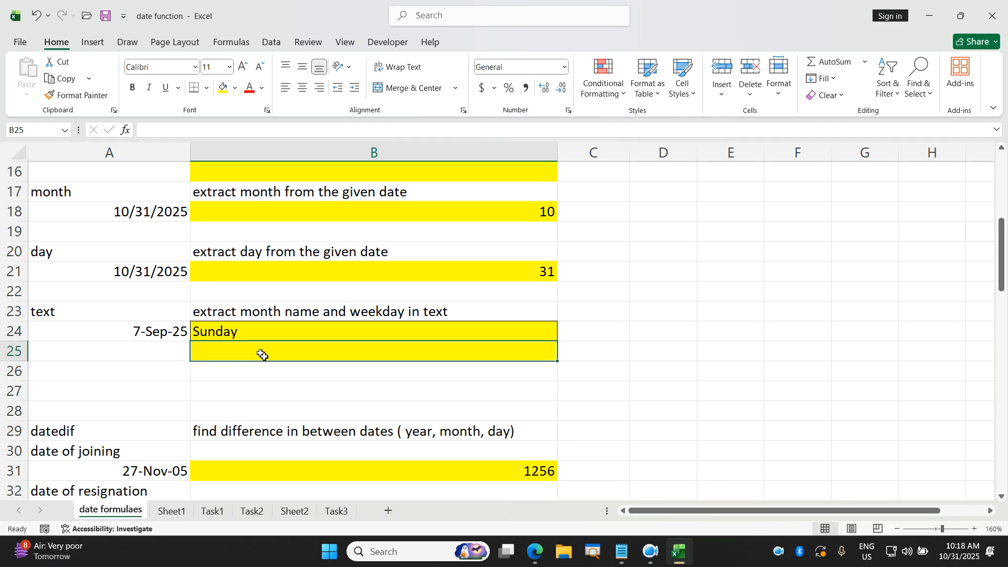
Enter the formula =text(A24,"MMM") in cell B25 to extract the abbreviated month name
text(=)
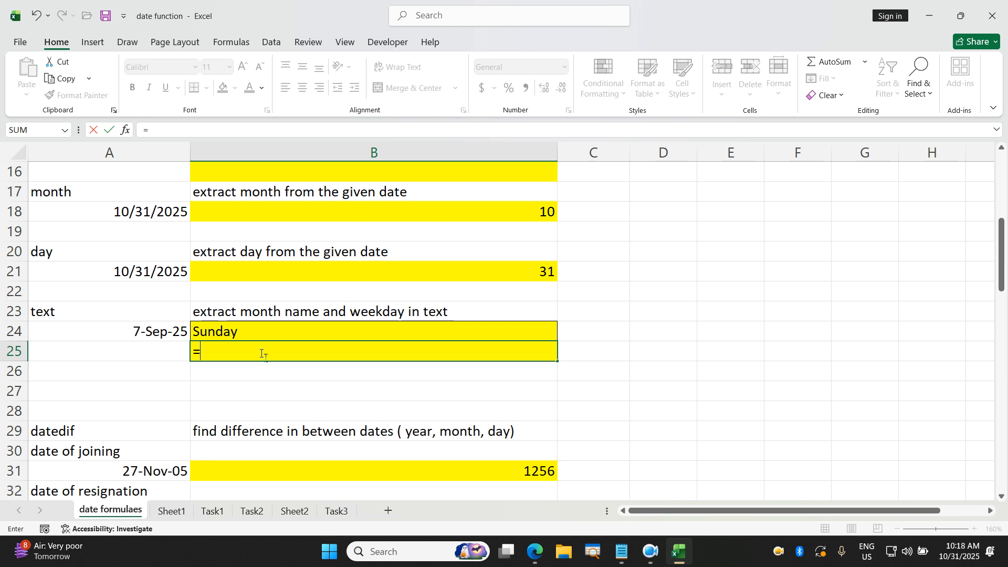
text(text()
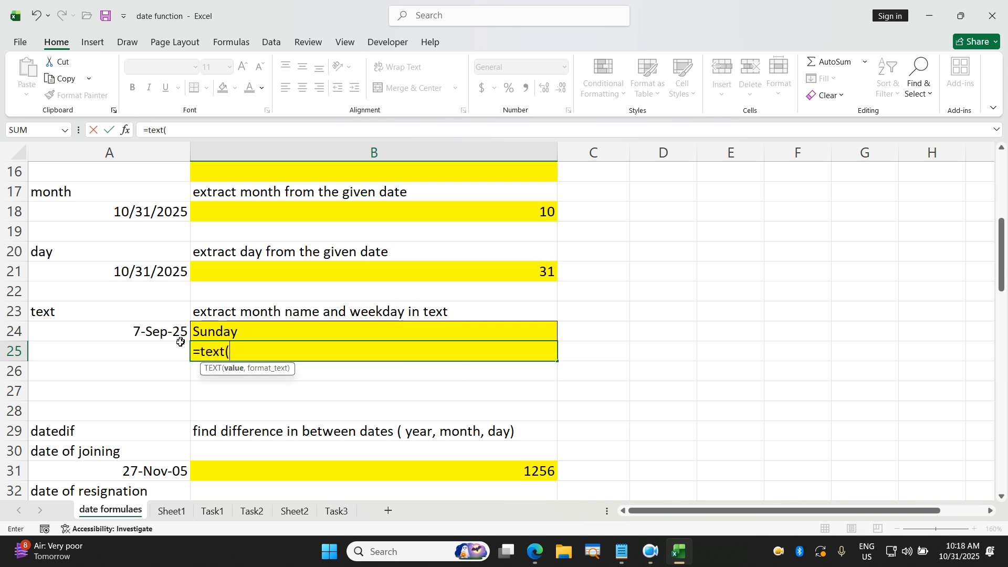
click(161, 326)
text(,"MM)
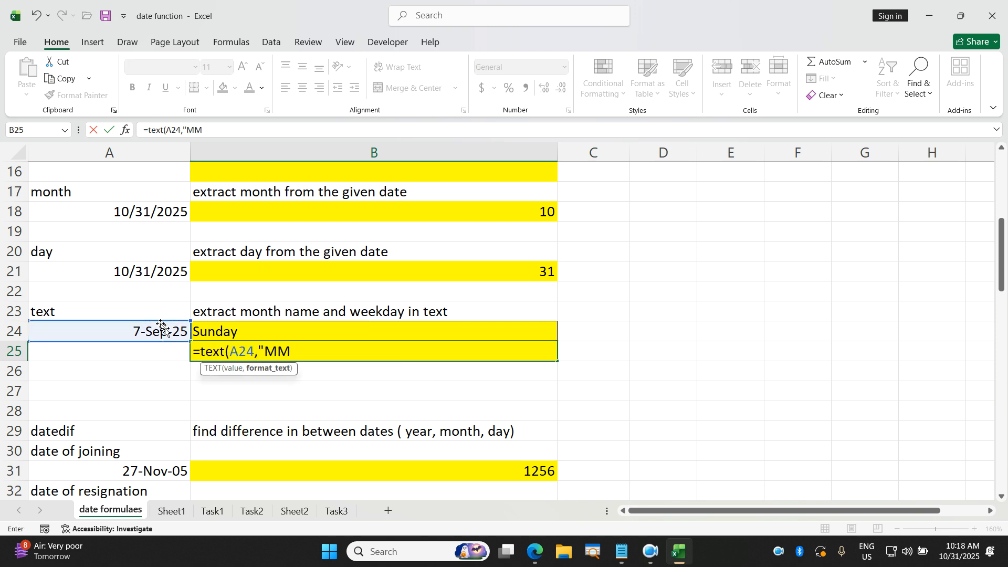
text(M")
key(Return)
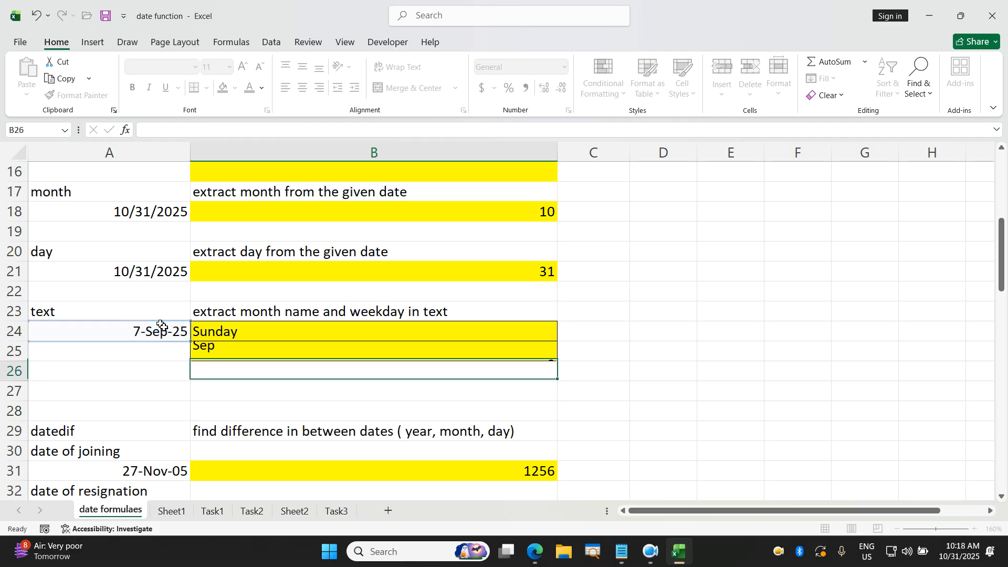
Change the format text of the TEXT formula in cell B25 to "MMMM" for the full month name
click(223, 352)
double_click(223, 351)
click(303, 353)
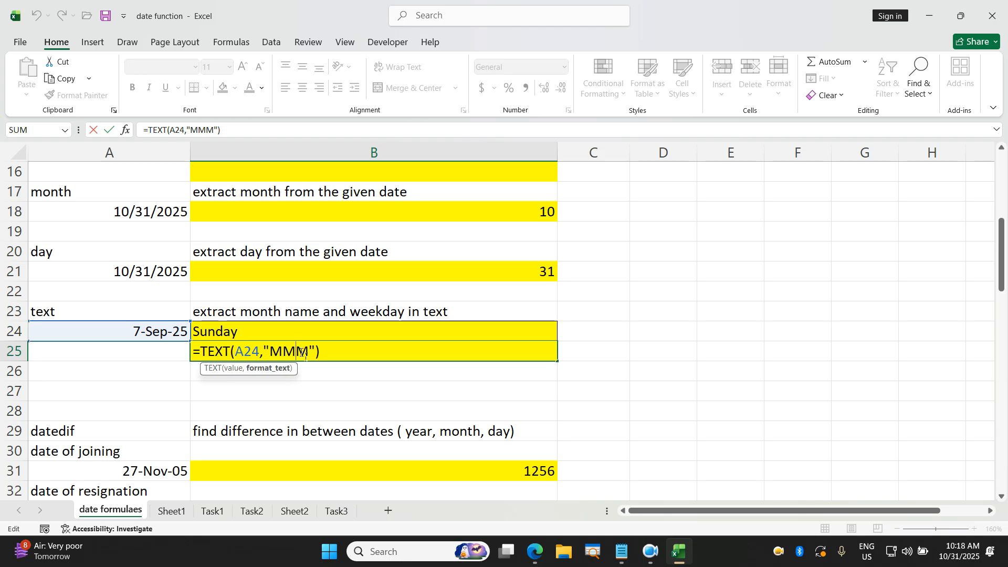
text(M)
key(Return)
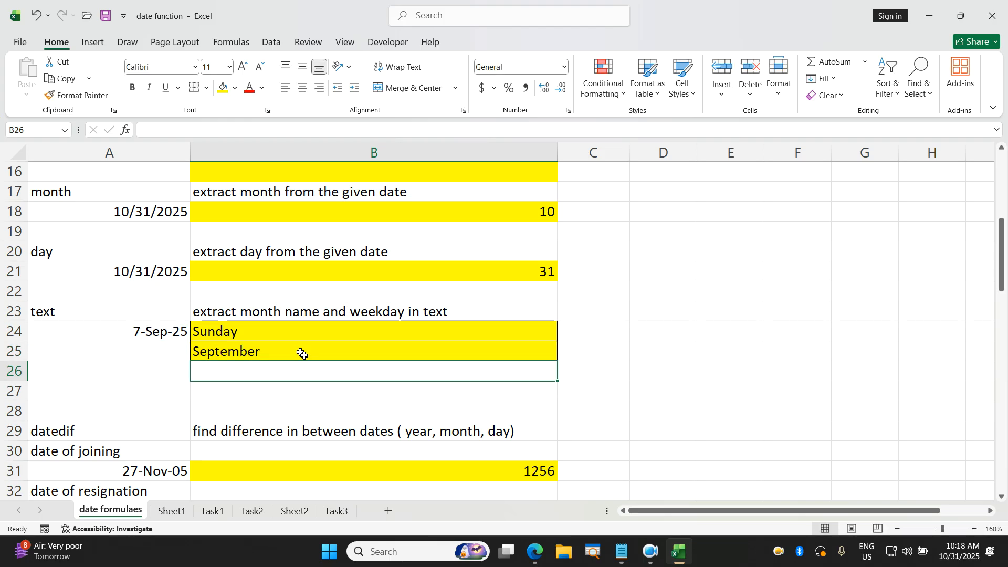
Replace the format text of the TEXT formula in cell B25 with lowercase "mmmm"
double_click(285, 349)
click(283, 351)
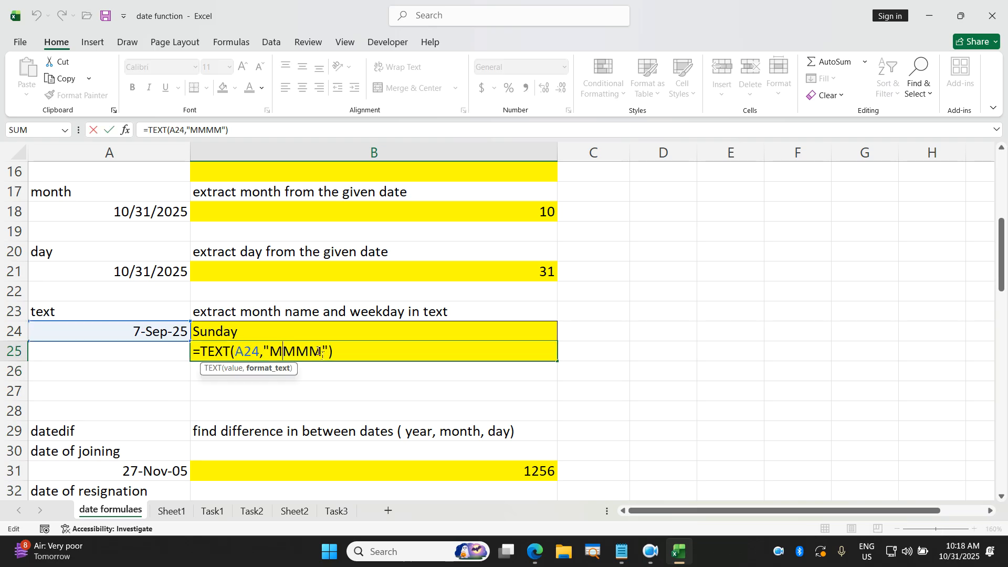
drag(322, 352, 275, 355)
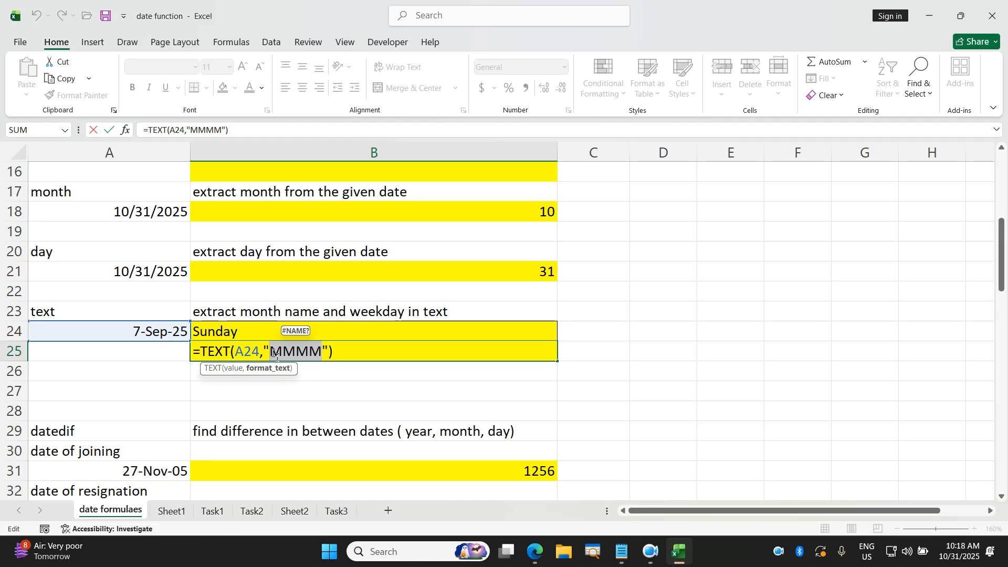
text(mmmm)
key(Return)
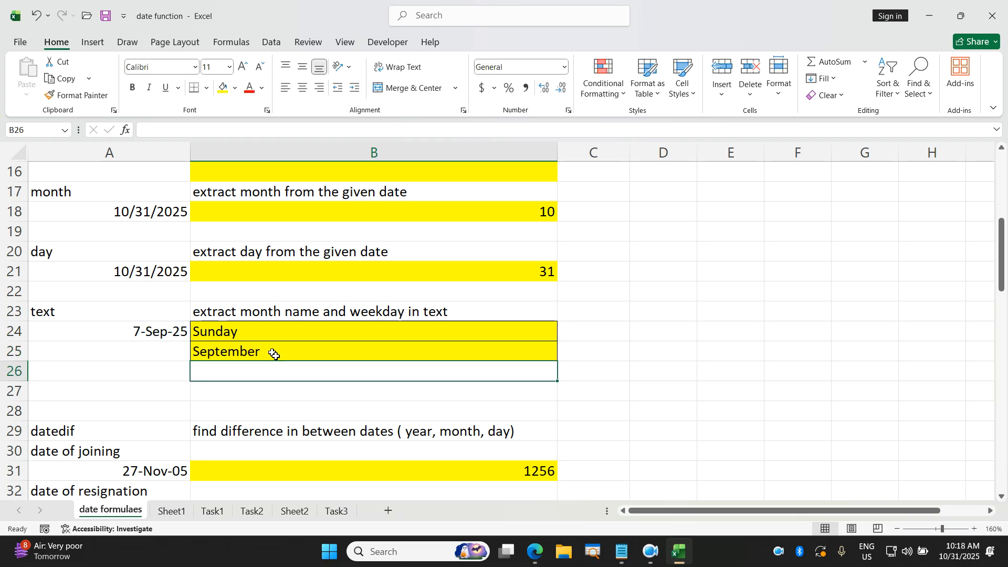
Re-enter the formula =now() in cell A3 to display the current date and time
scroll(274, 355, up, 5)
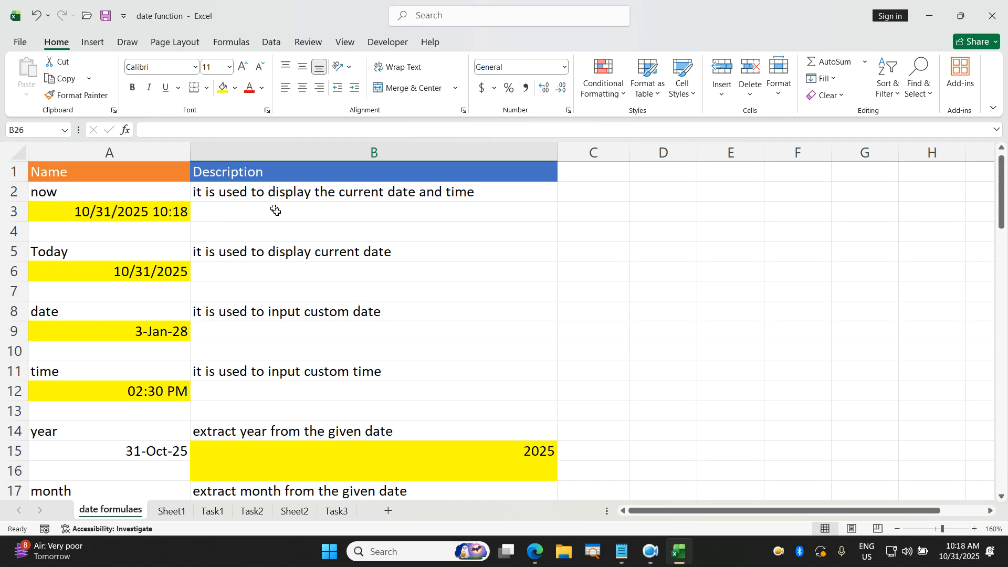
click(178, 209)
text(=now)
key(Escape)
key(Escape)
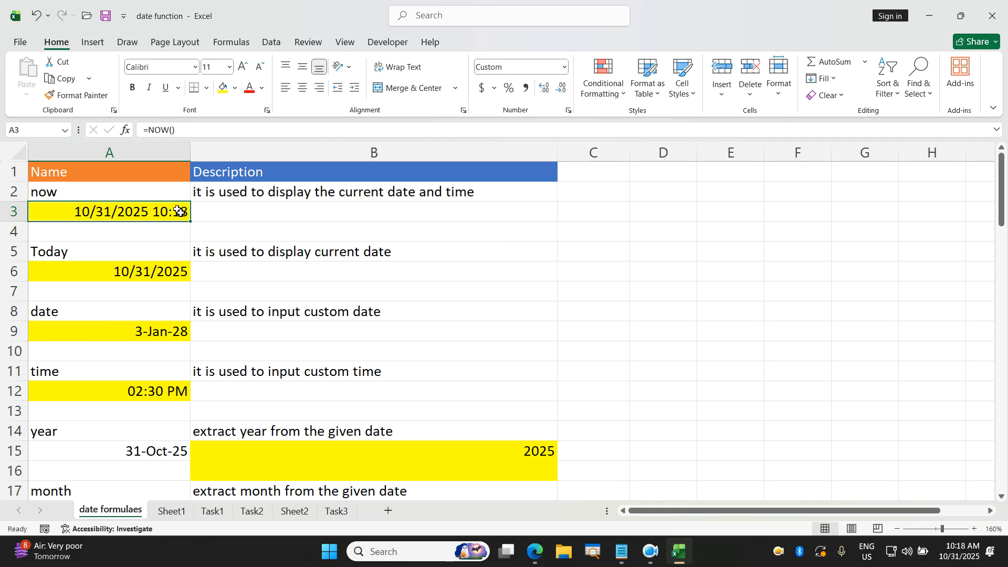
double_click(179, 211)
key(Escape)
double_click(178, 211)
key(Escape)
text(=now())
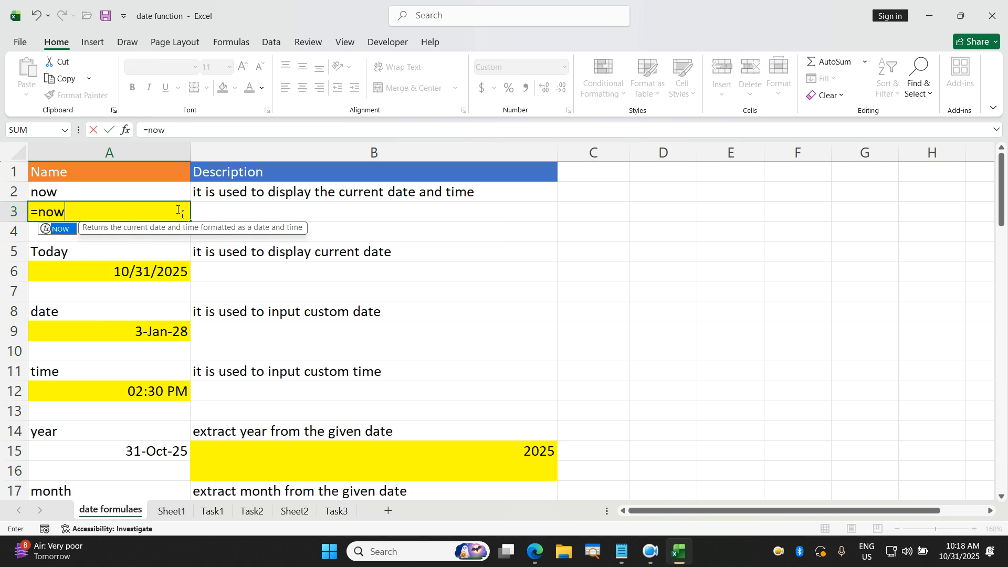
key(Return)
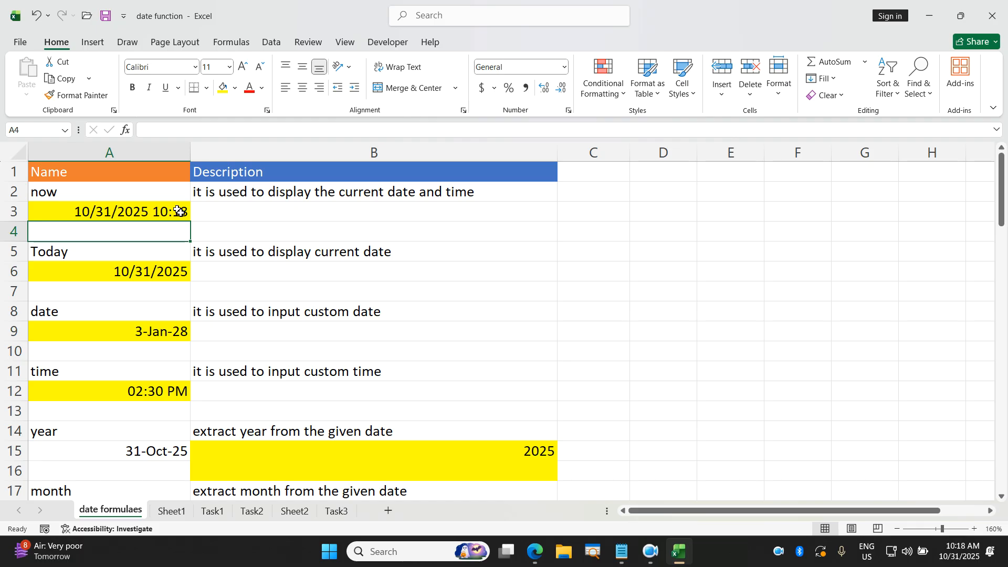
Clear the contents of cells B31 and B32 in the datedif section
scroll(179, 211, down, 5)
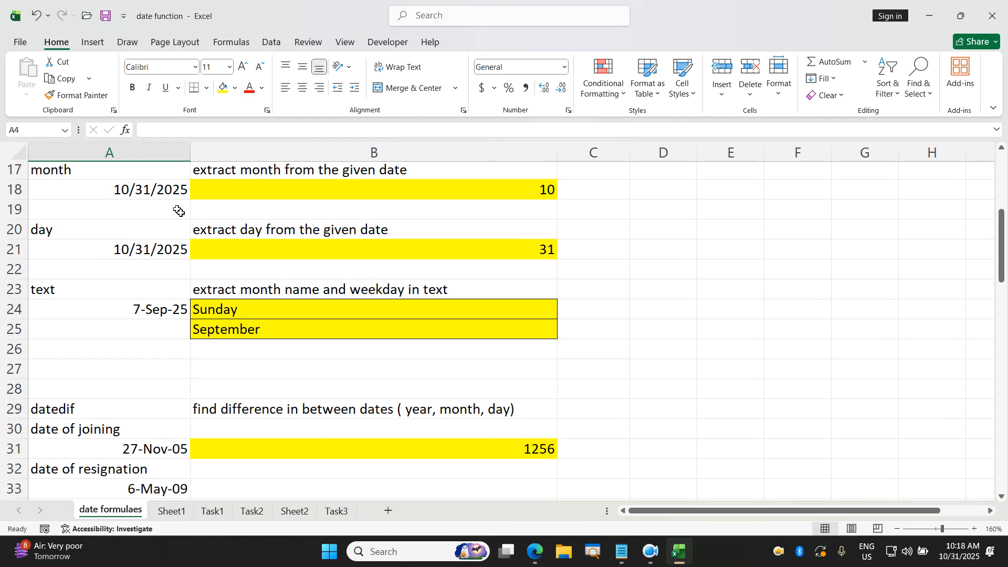
scroll(179, 211, down, 2)
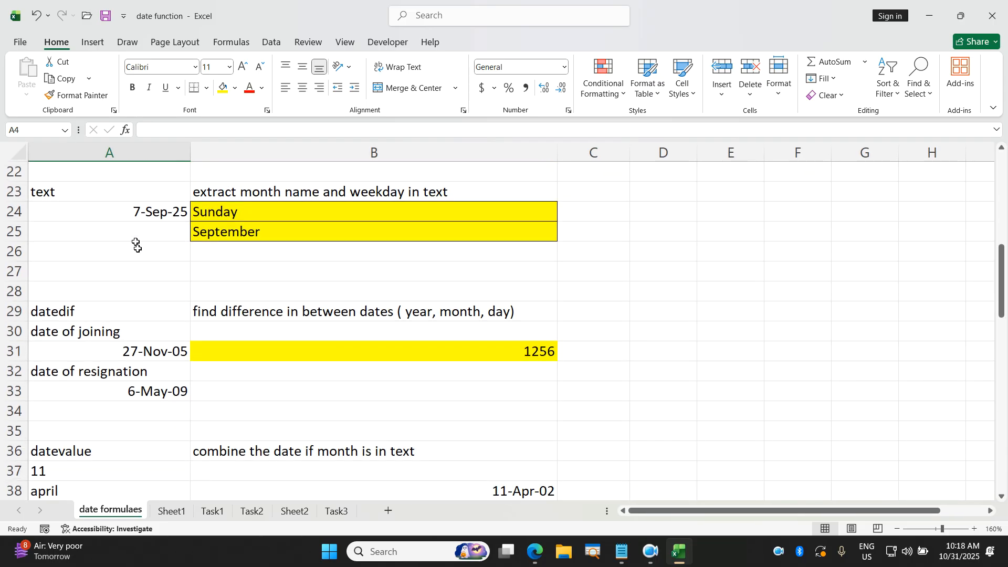
click(88, 307)
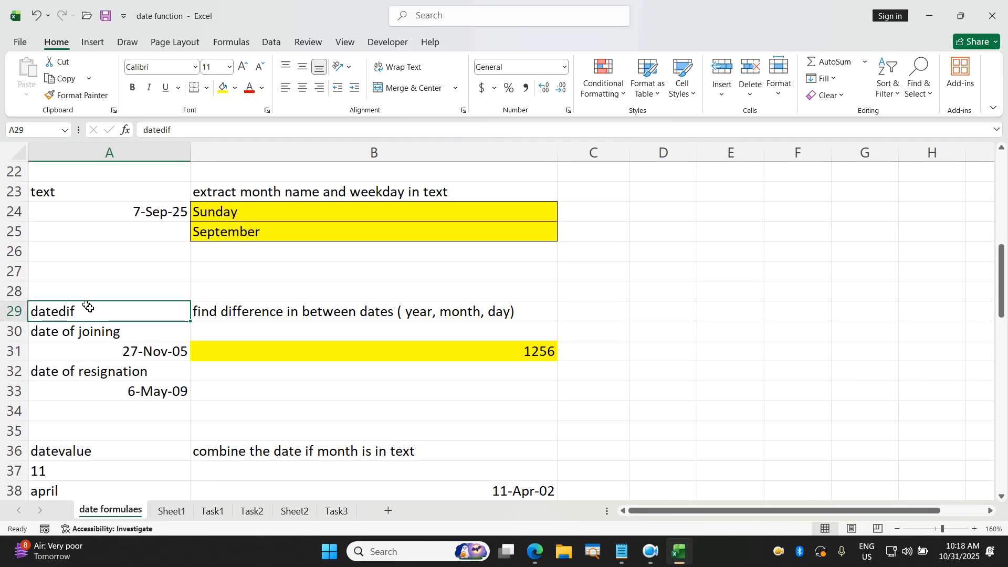
scroll(87, 307, down, 1)
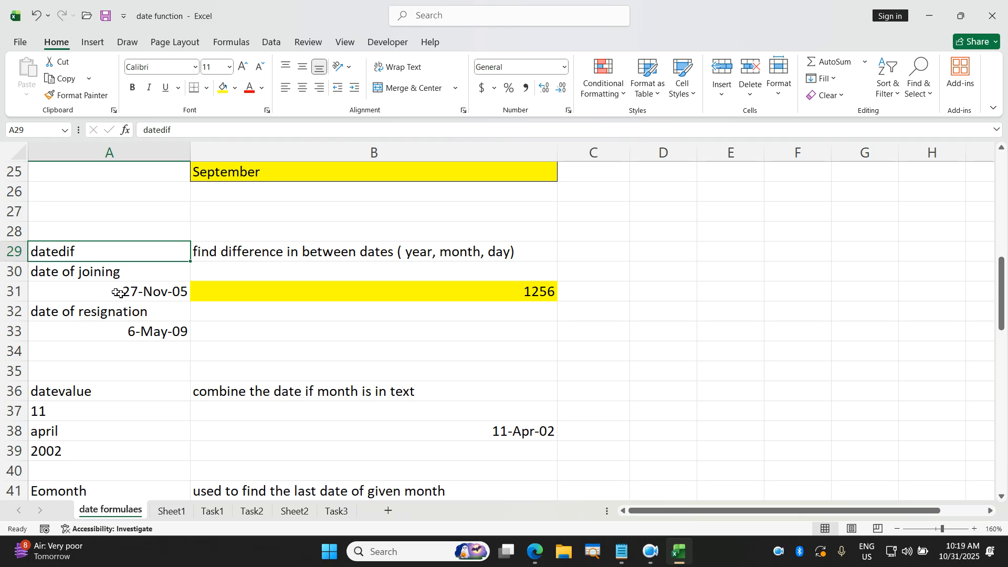
click(128, 288)
click(146, 332)
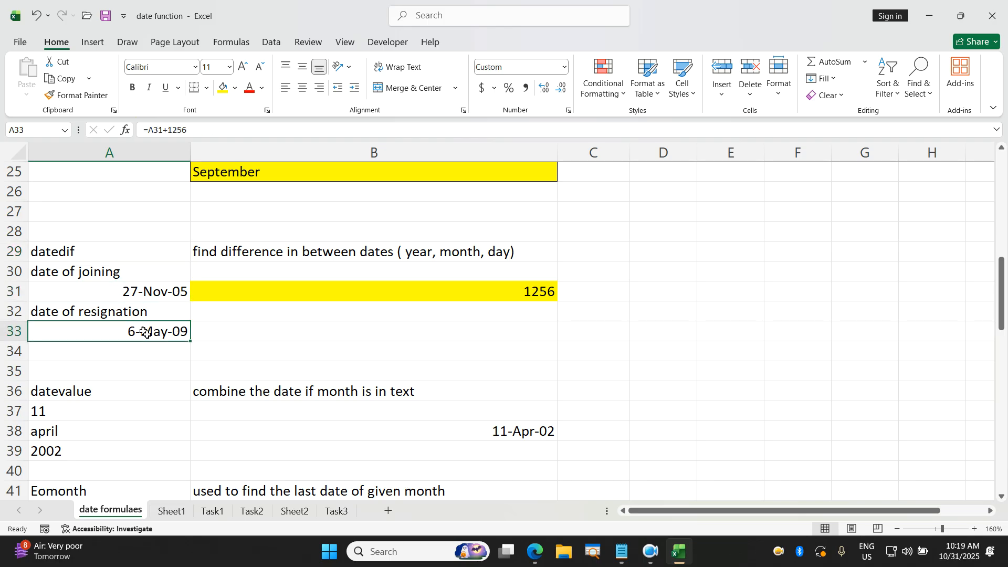
click(331, 306)
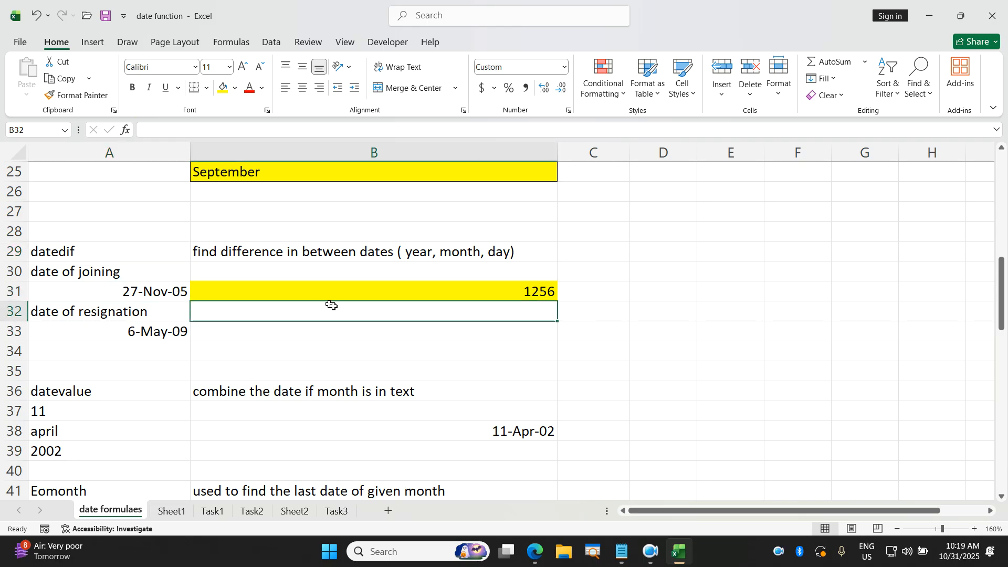
drag(331, 305, 335, 292)
key(Delete)
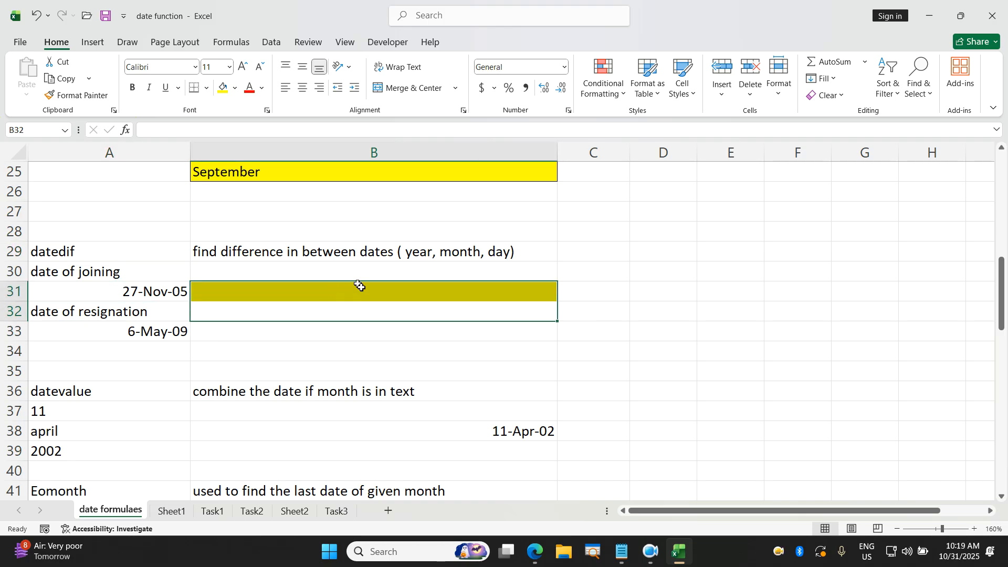
Enter the formula =datedif(A31,A33,"Y") in cell B31 to find the years between the joining and resignation dates
click(360, 289)
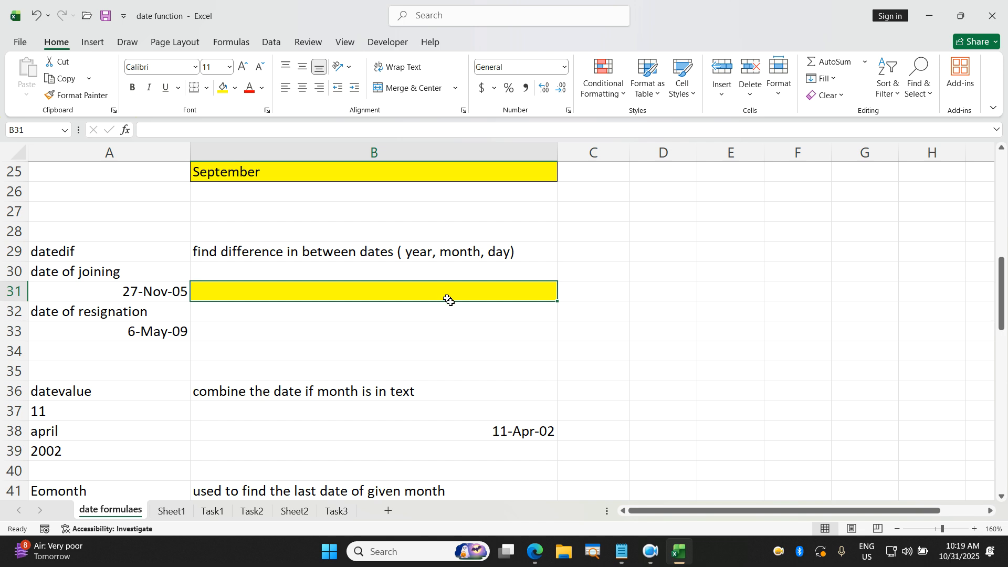
text(=)
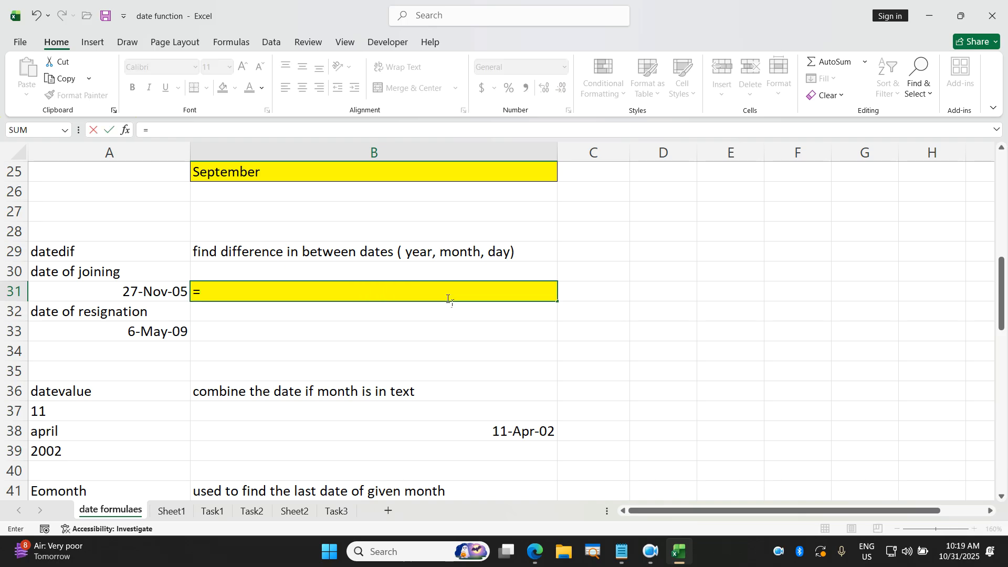
text(datedif()
click(165, 290)
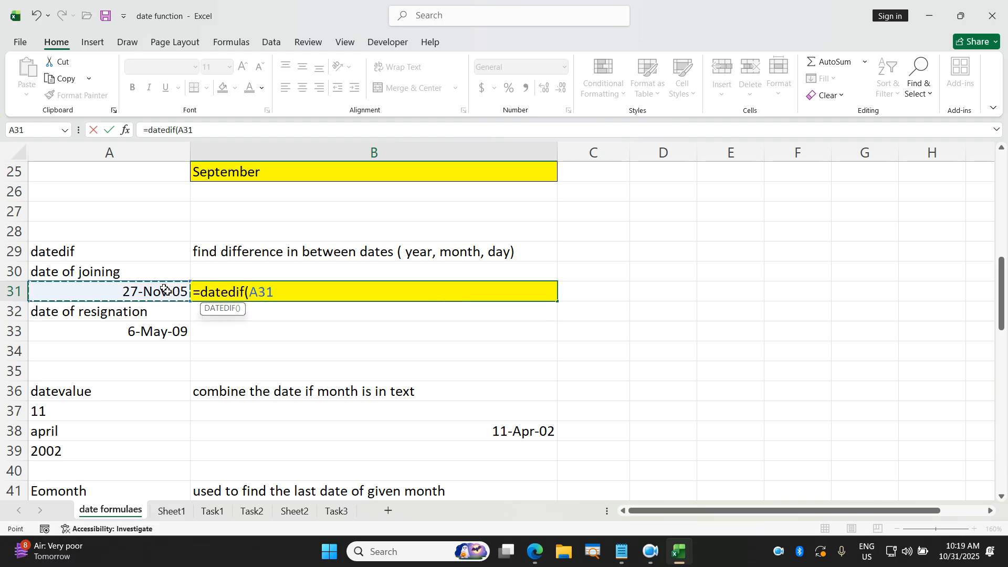
text(,)
click(172, 332)
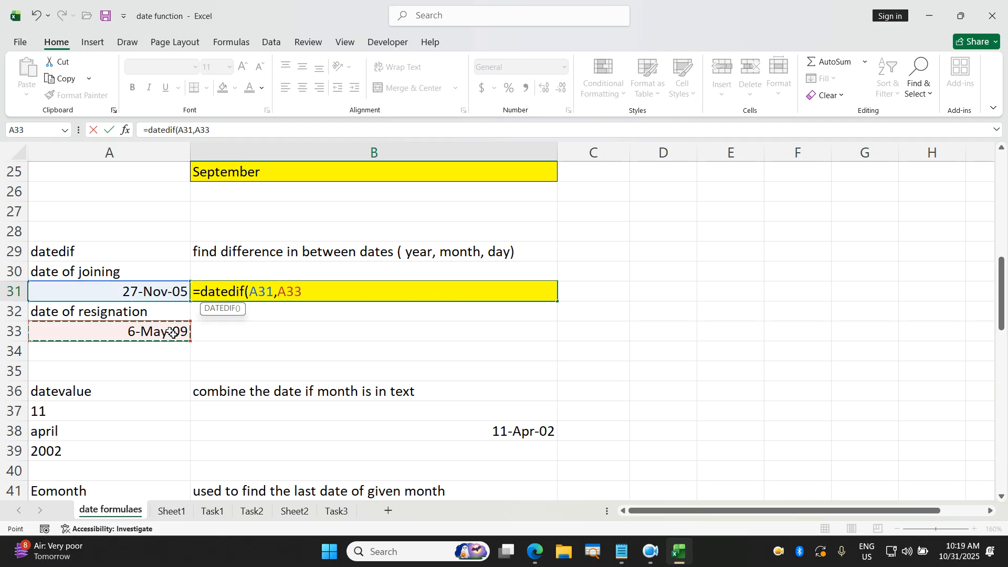
text(,"Y"))
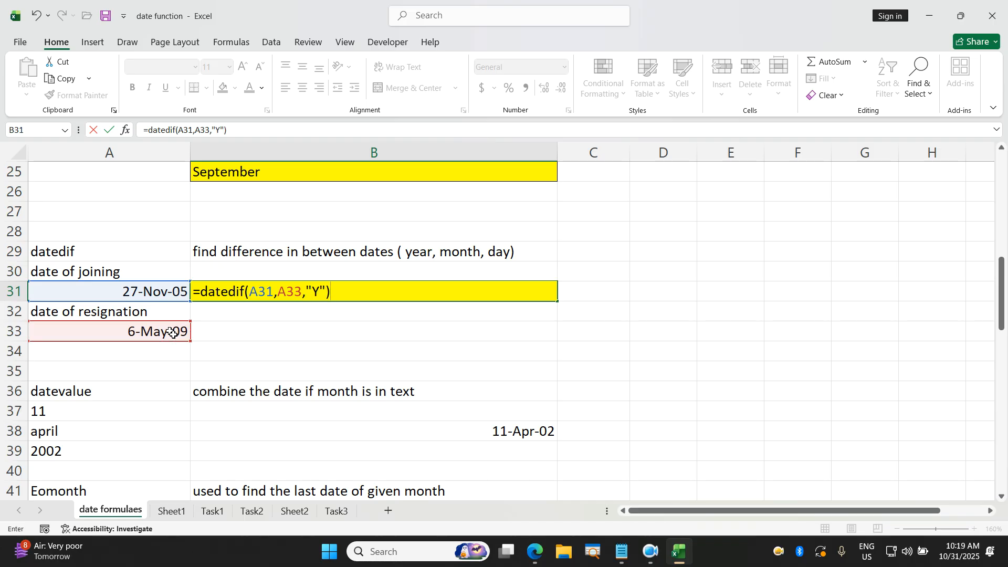
key(Return)
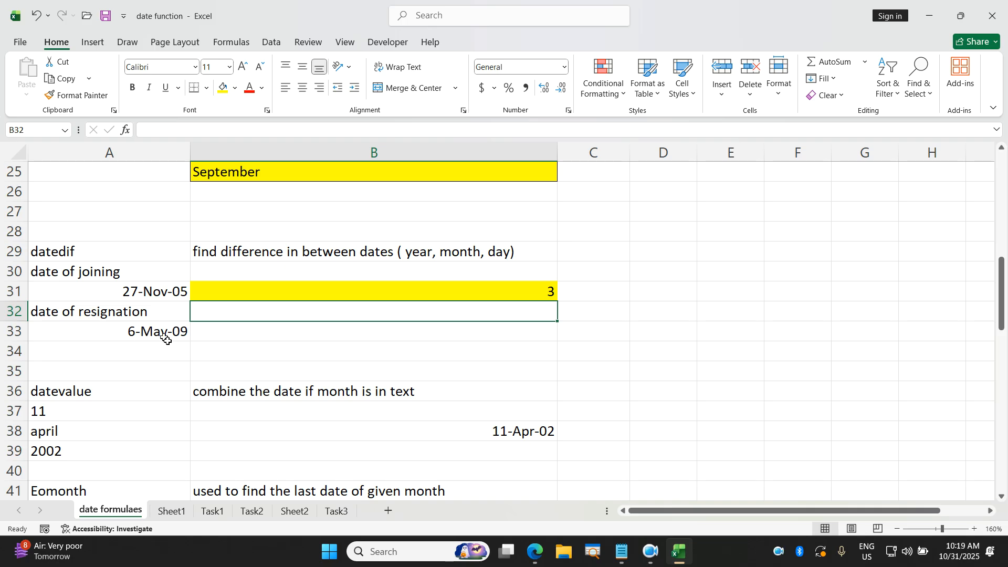
Change the unit of the DATEDIF formula in cell B31 to "D" to count the difference in days
double_click(326, 295)
key(BackSpace)
text(DATEDIF(A31,A33,"D)
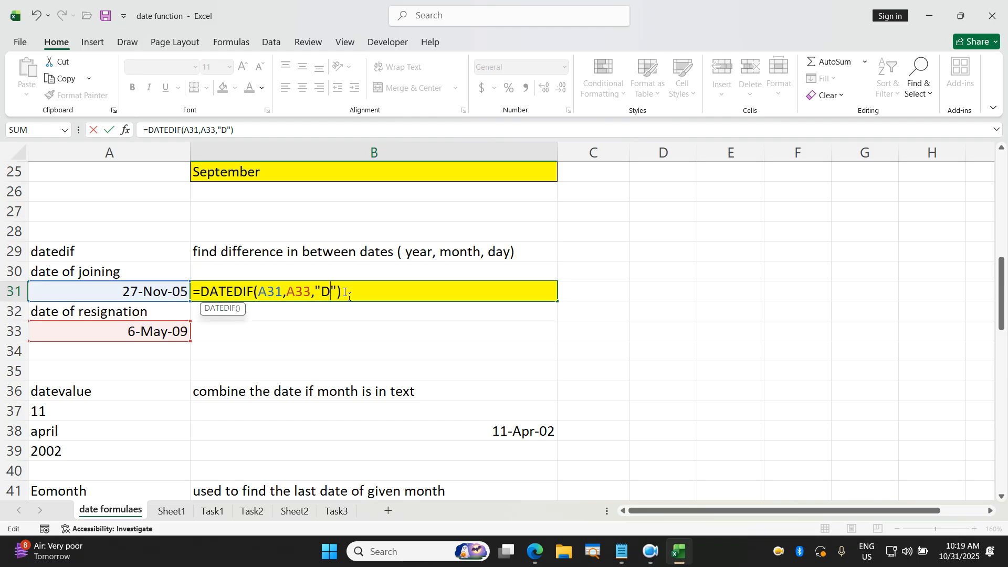
key(Return)
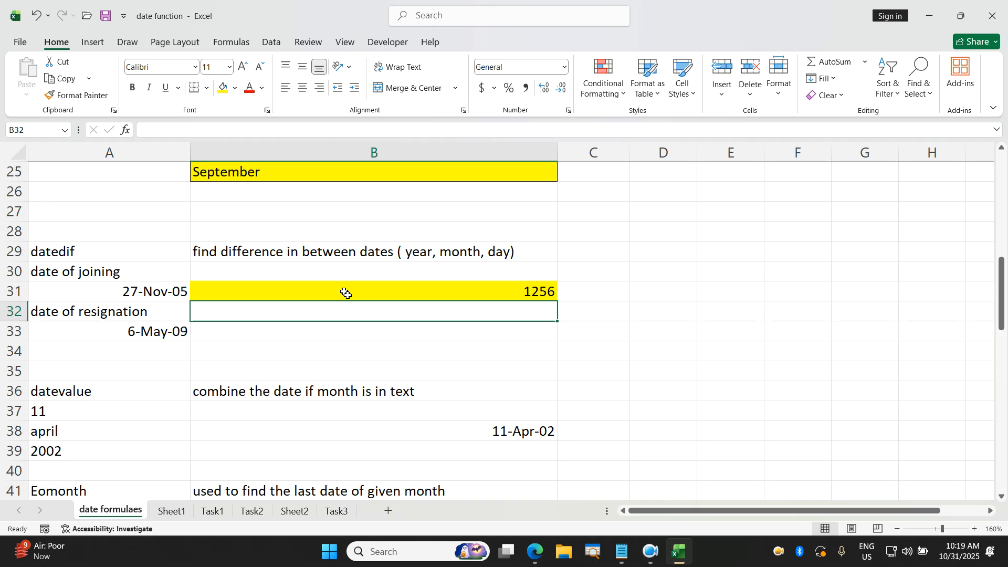
Review the arguments of the DATEDIF formula in cell B31
scroll(345, 293, down, 4)
scroll(346, 293, up, 2)
scroll(346, 293, up, 1)
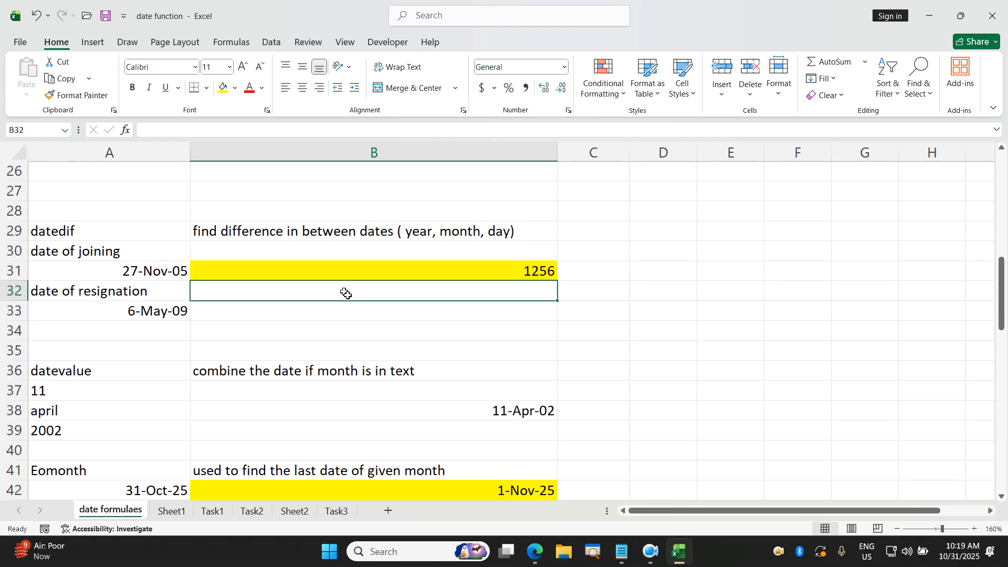
click(430, 271)
double_click(430, 270)
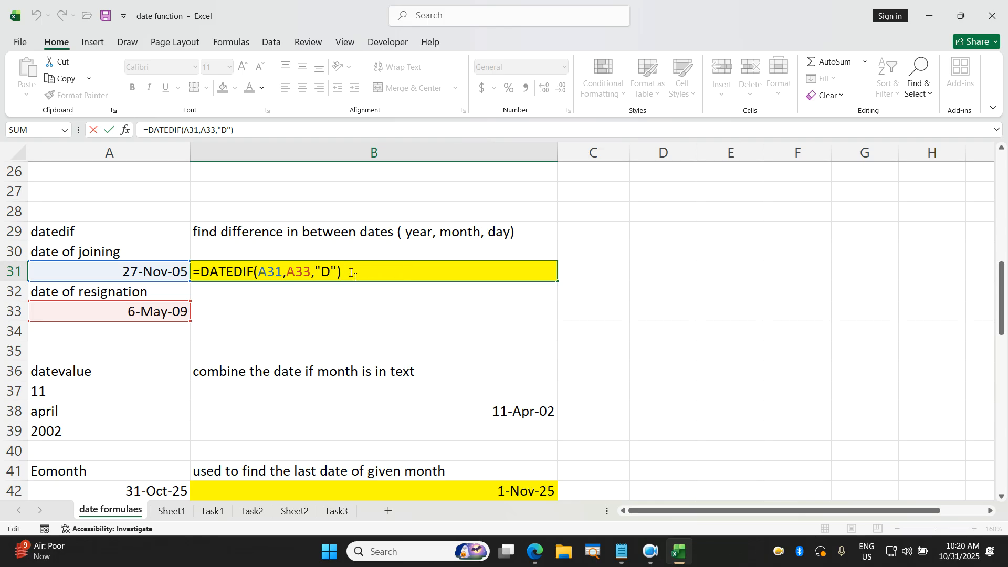
key(Return)
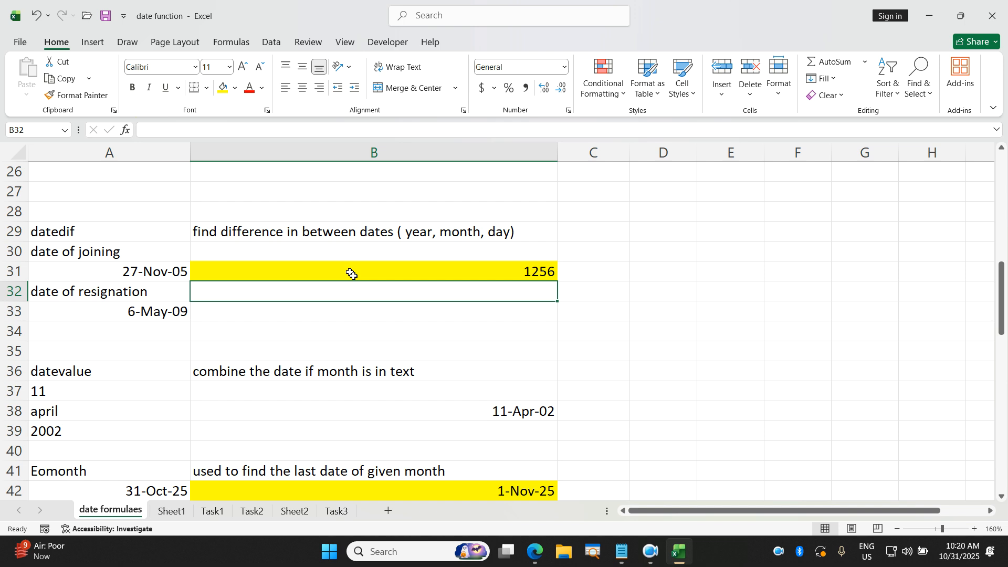
text(=)
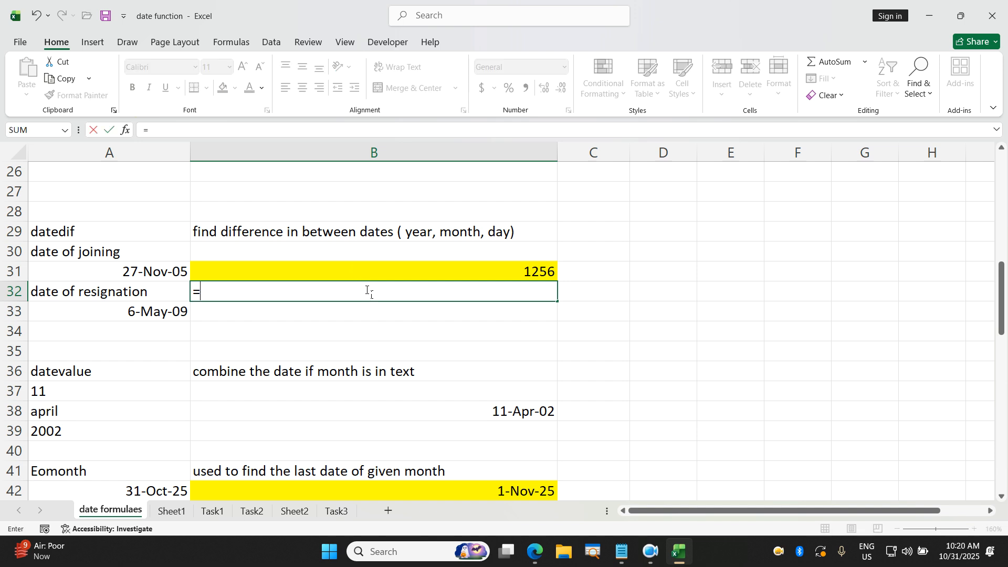
text(datedi)
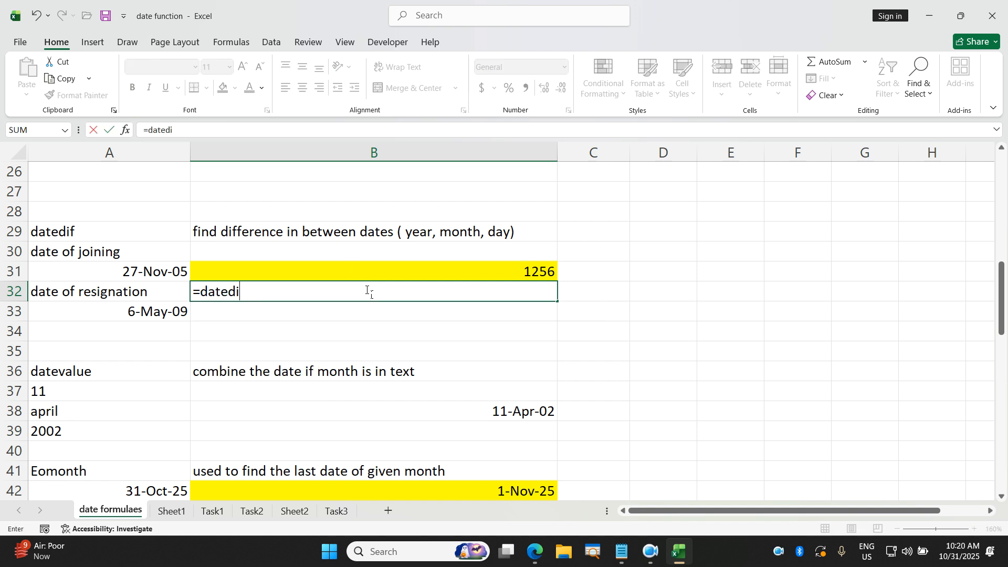
text(f()
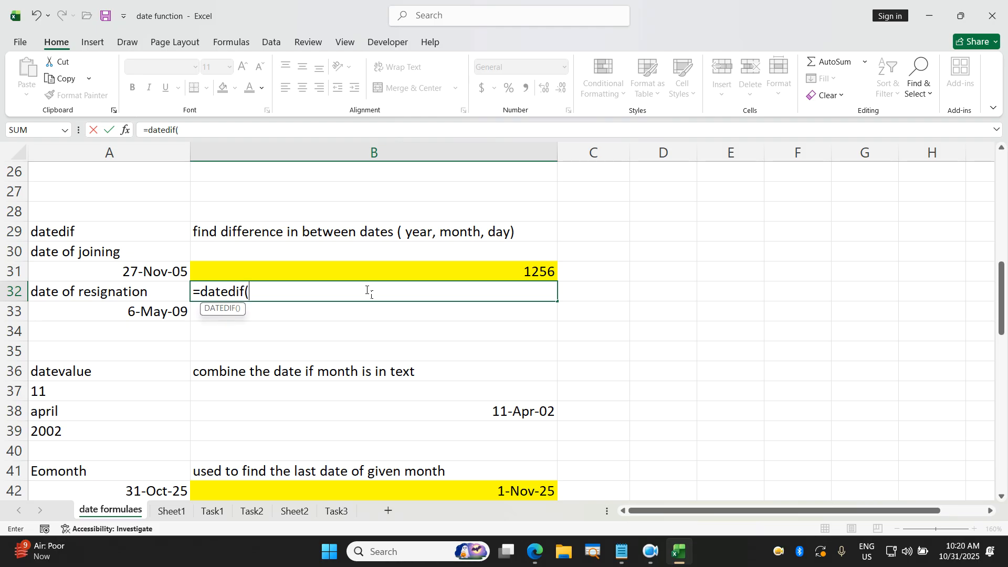
key(BackSpace)
key(BackSpace)
key(BackSpace)
key(BackSpace)
key(BackSpace)
key(BackSpace)
key(BackSpace)
key(BackSpace)
key(BackSpace)
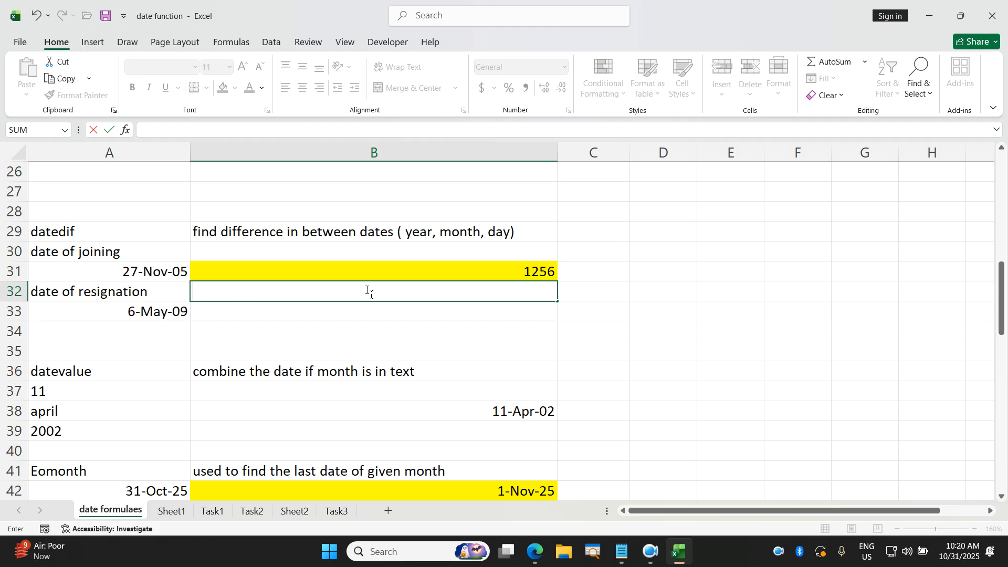
key(Return)
click(367, 292)
right_click(366, 290)
key(Escape)
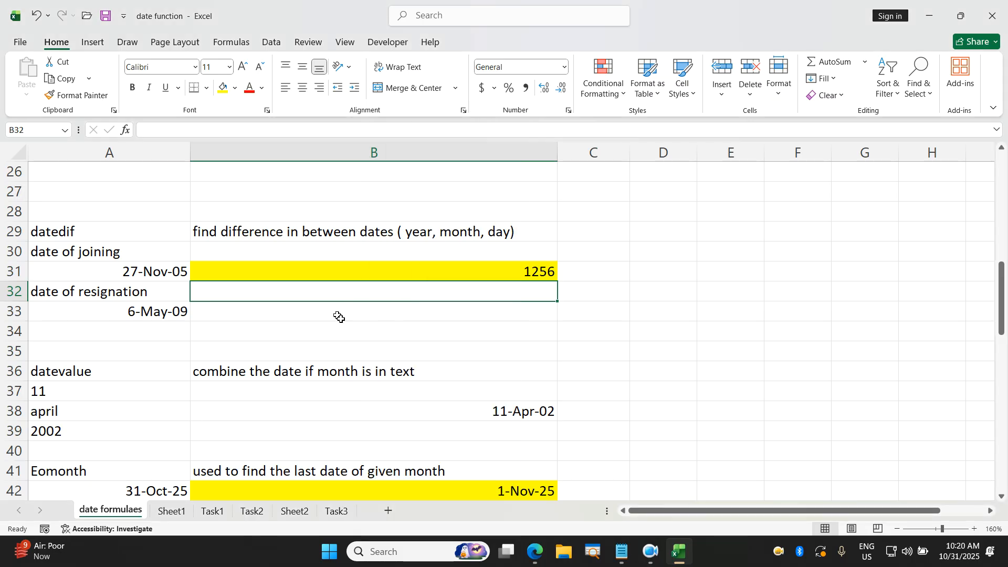
Clear both the contents and the formatting of cell B38 in the datevalue section
scroll(339, 317, down, 3)
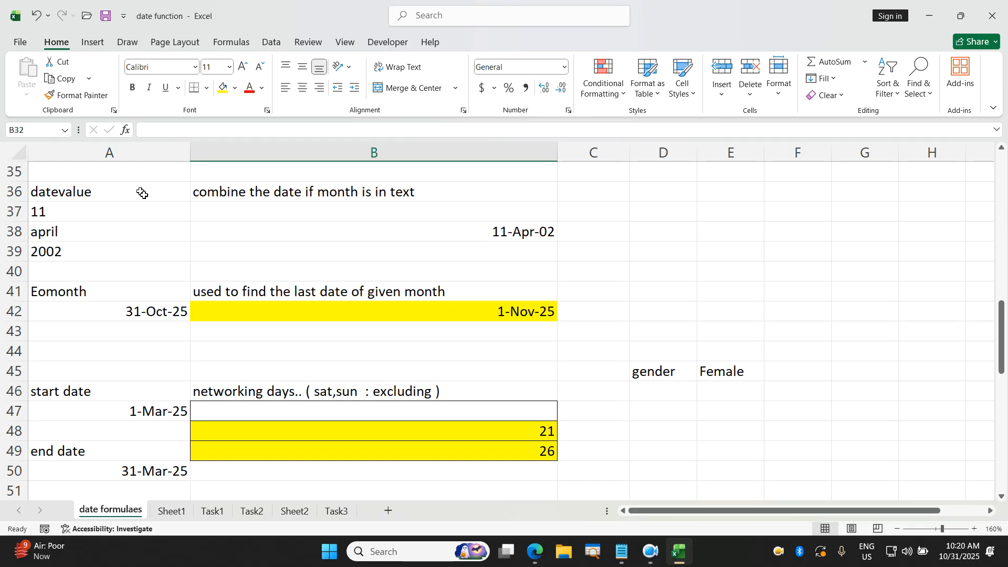
click(283, 236)
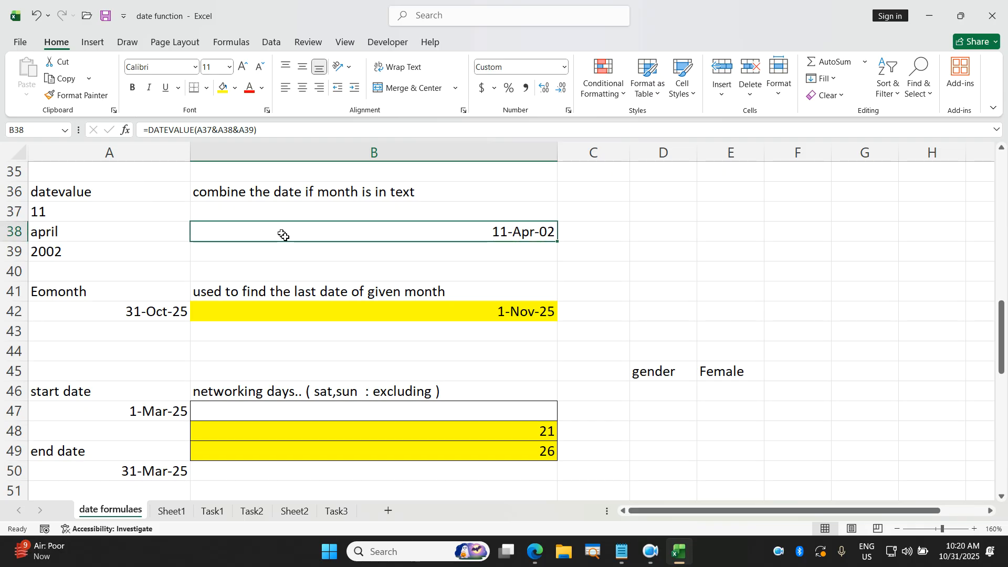
key(alt+h)
key(e)
key(a)
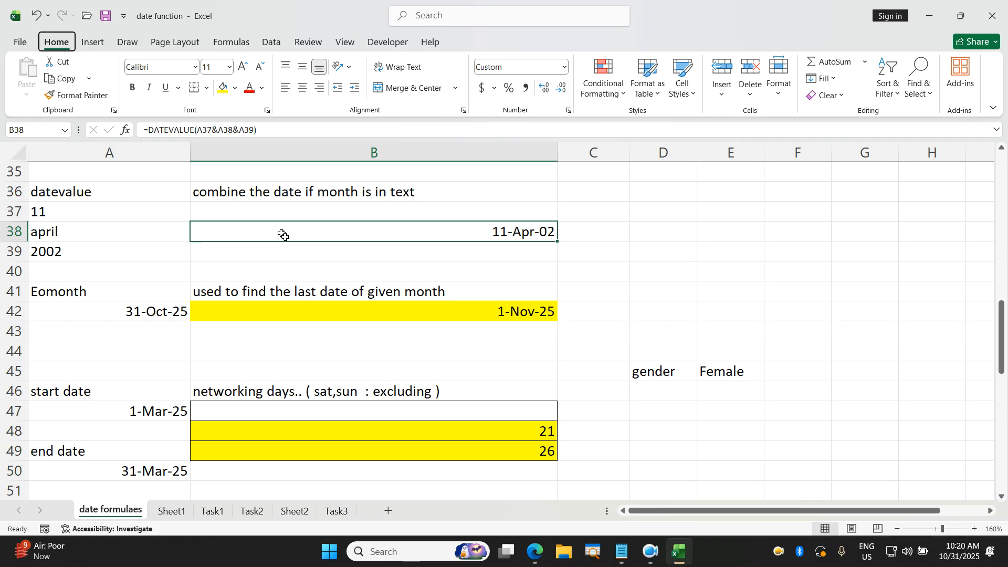
Enter the formula =datevalue(A37&A38&A39) in cell B38 and format the result as a day-month-year date
click(117, 217)
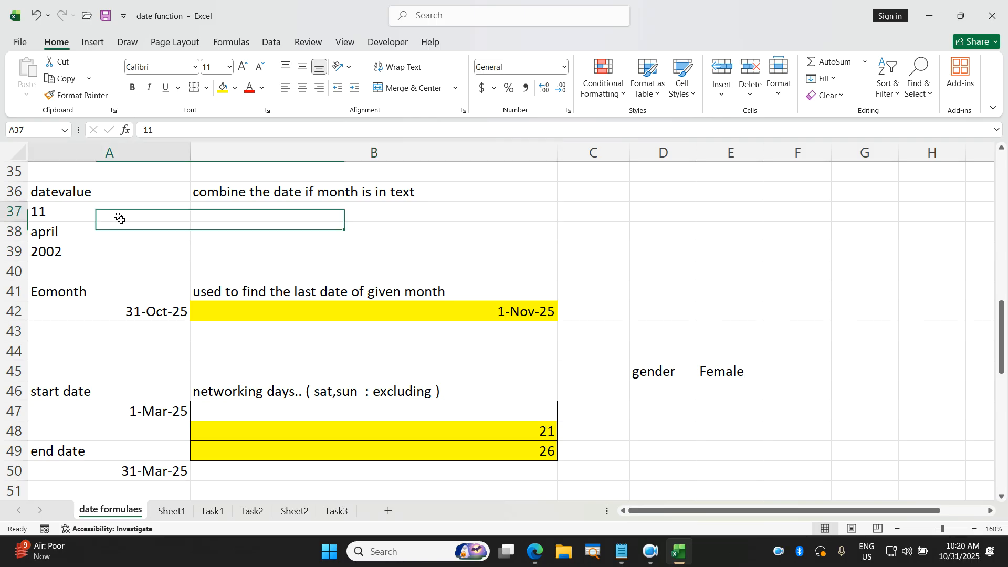
click(113, 229)
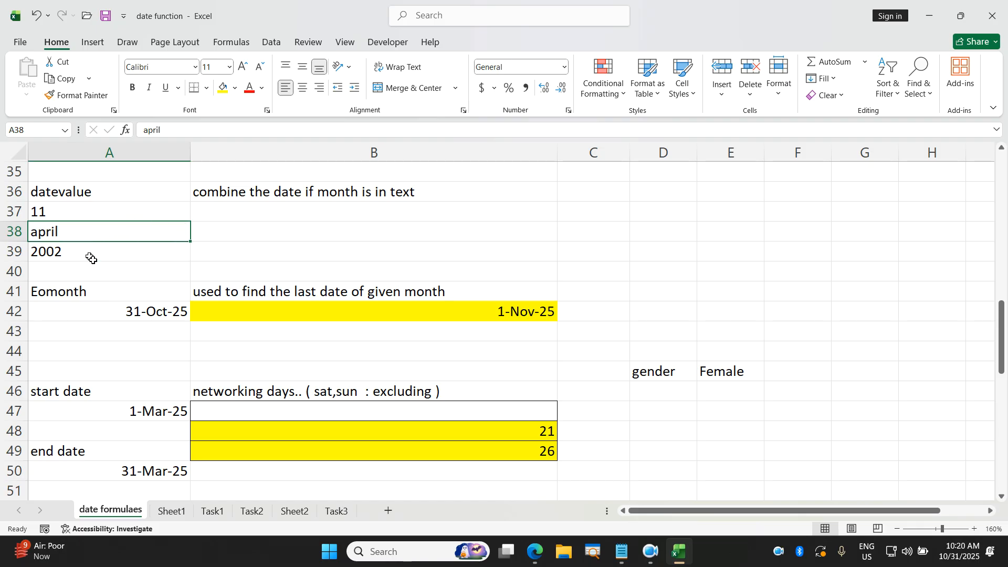
click(289, 231)
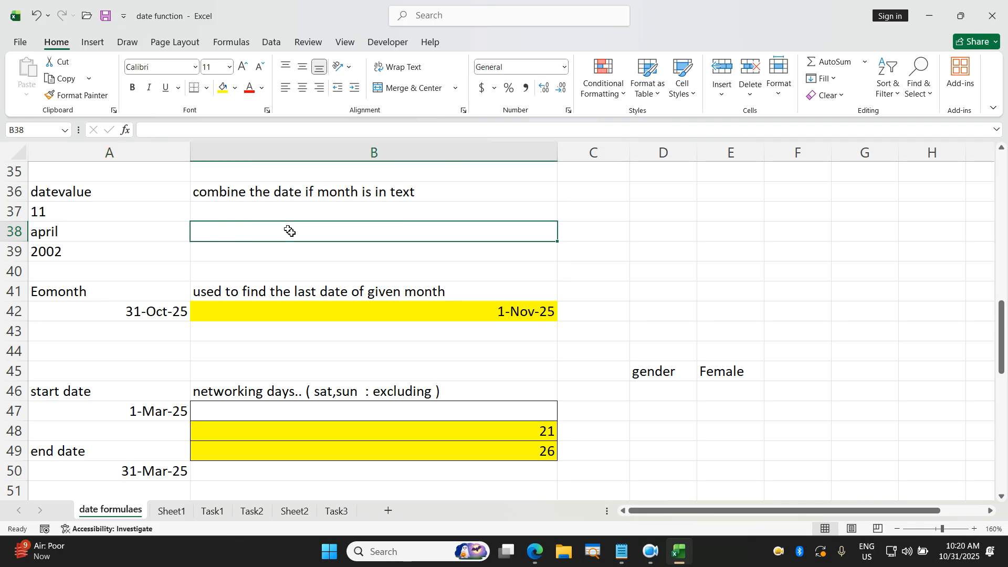
text(=da)
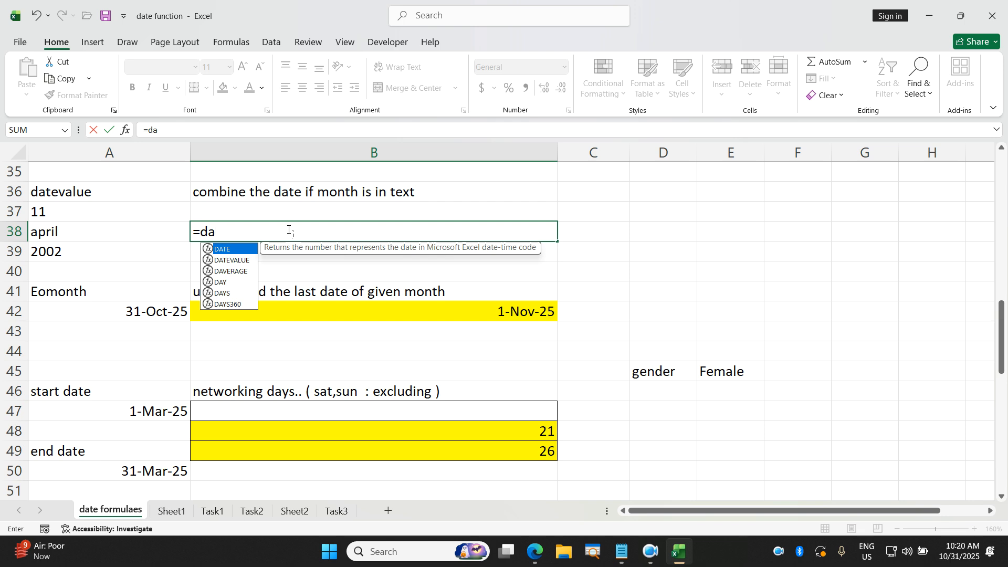
text(tevalue()
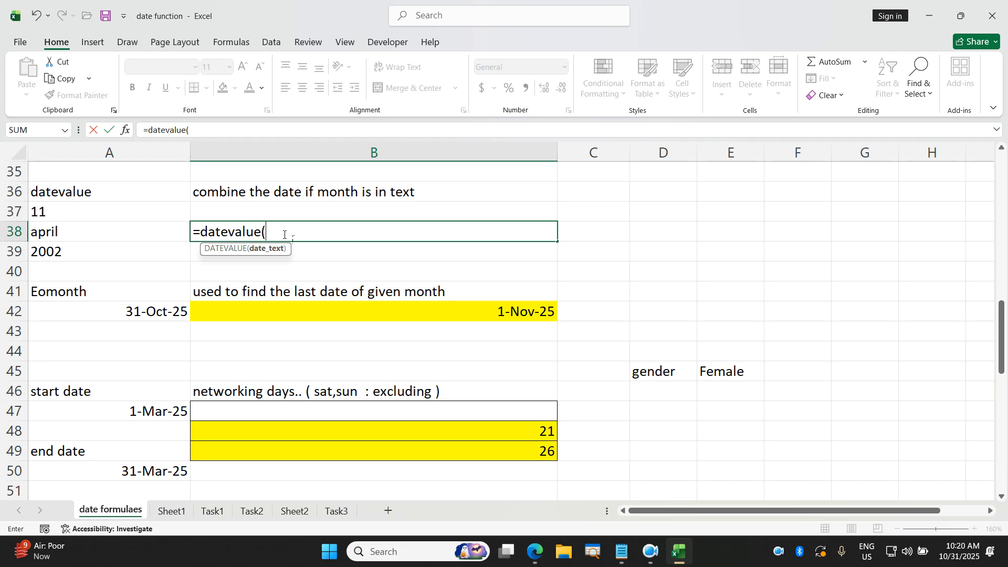
click(127, 218)
text(&)
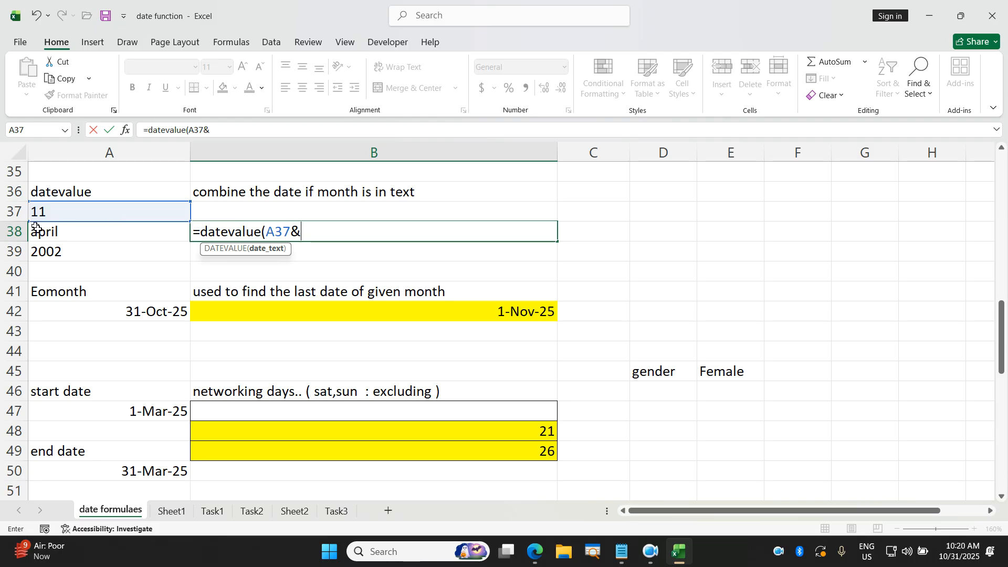
click(54, 235)
text(&)
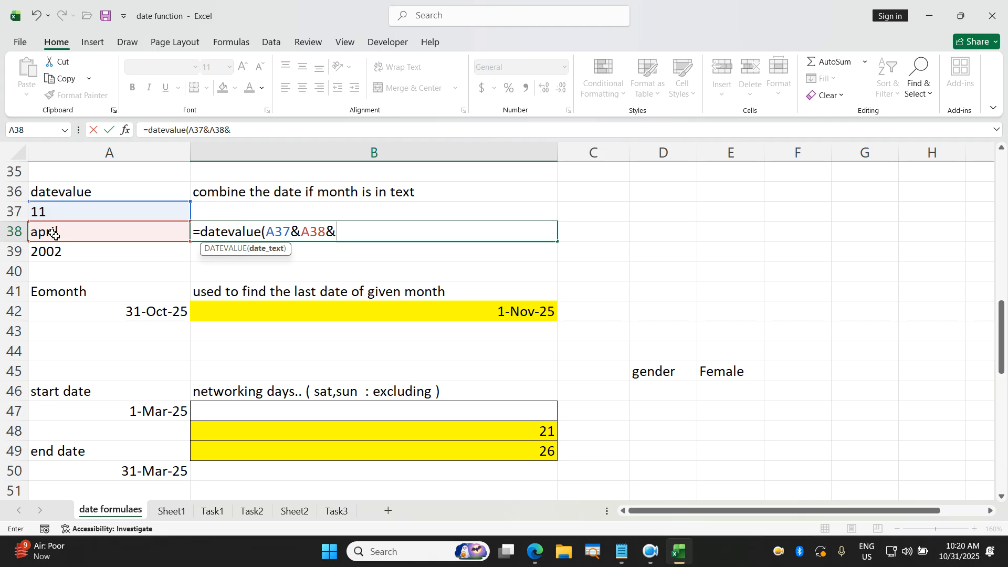
click(71, 256)
text())
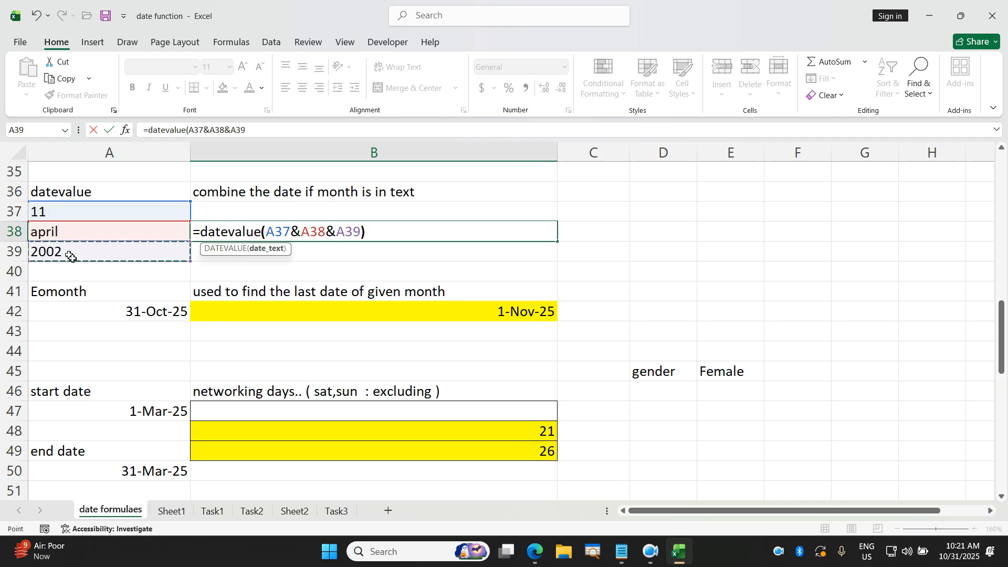
key(Return)
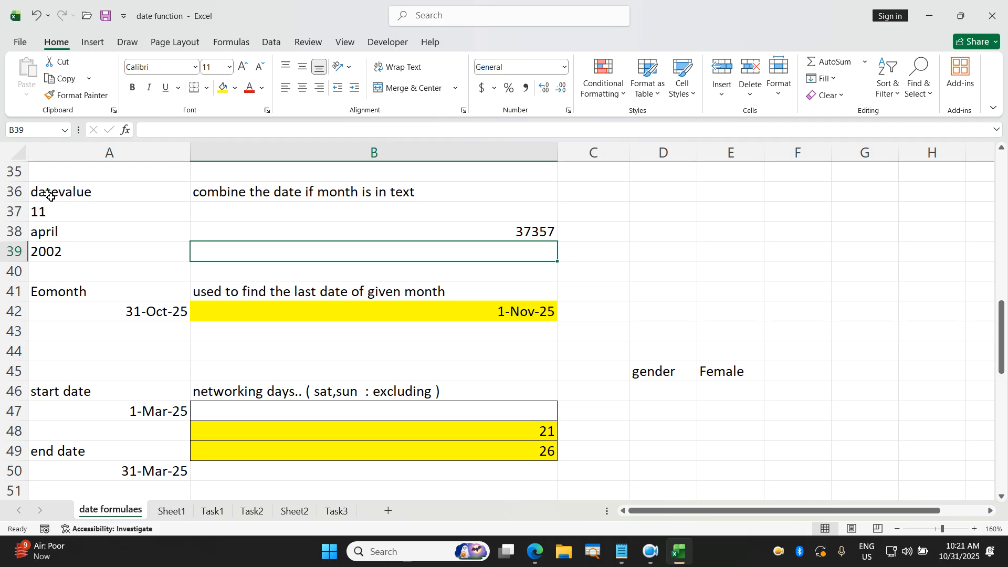
click(268, 233)
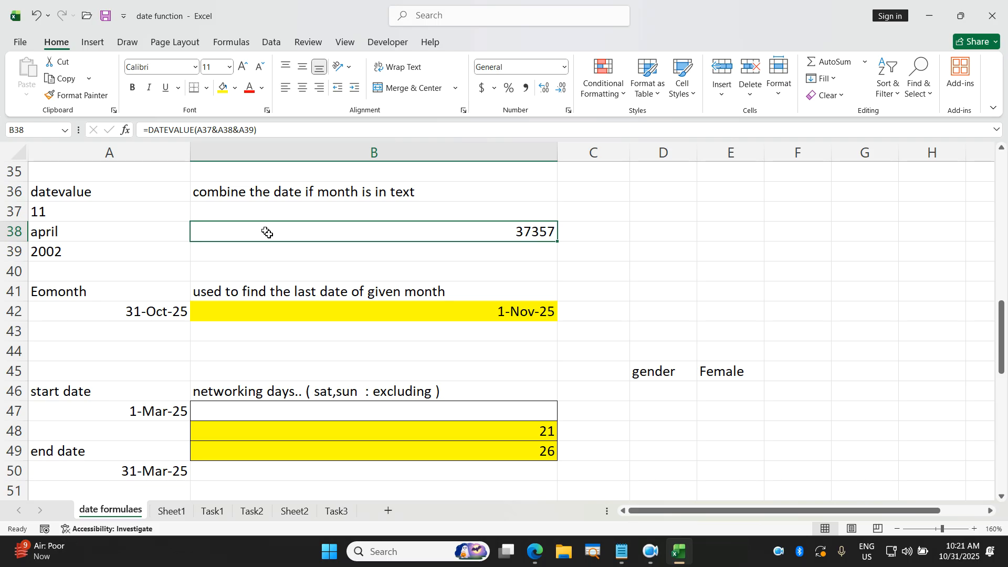
key(ctrl+shift+3)
Replace the date in cell A42 of the Eomonth section with the formula =today()-32
scroll(267, 233, down, 1)
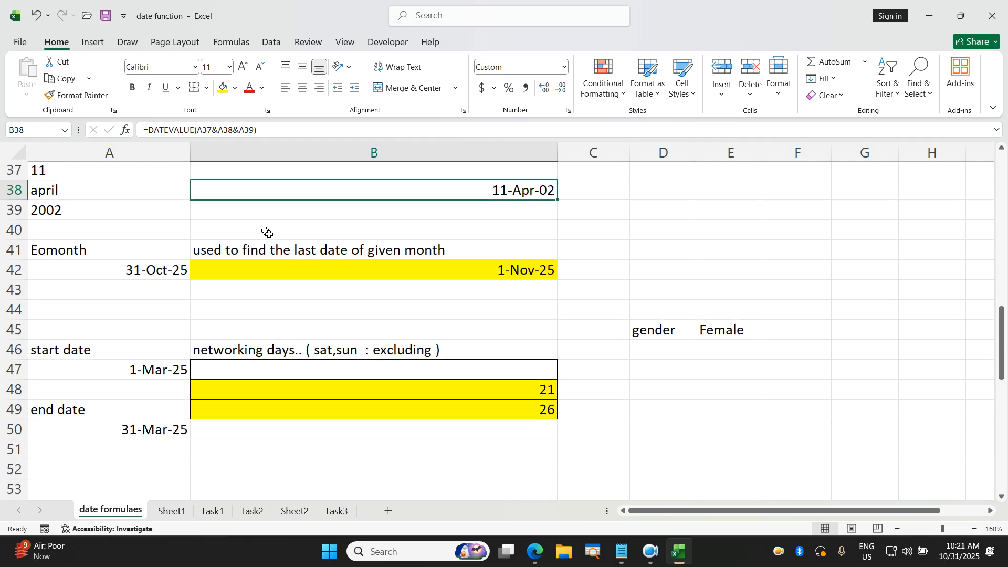
click(168, 251)
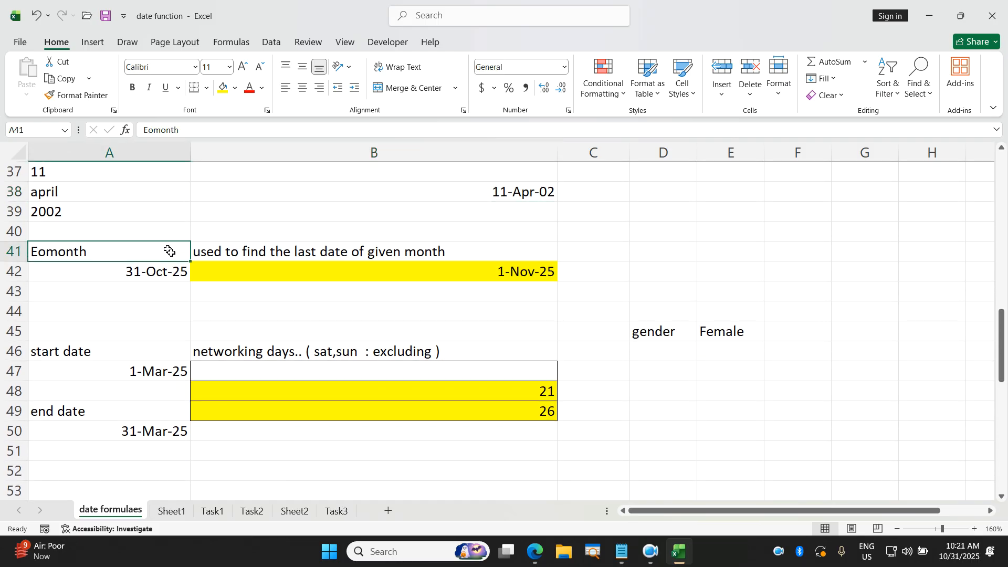
click(168, 272)
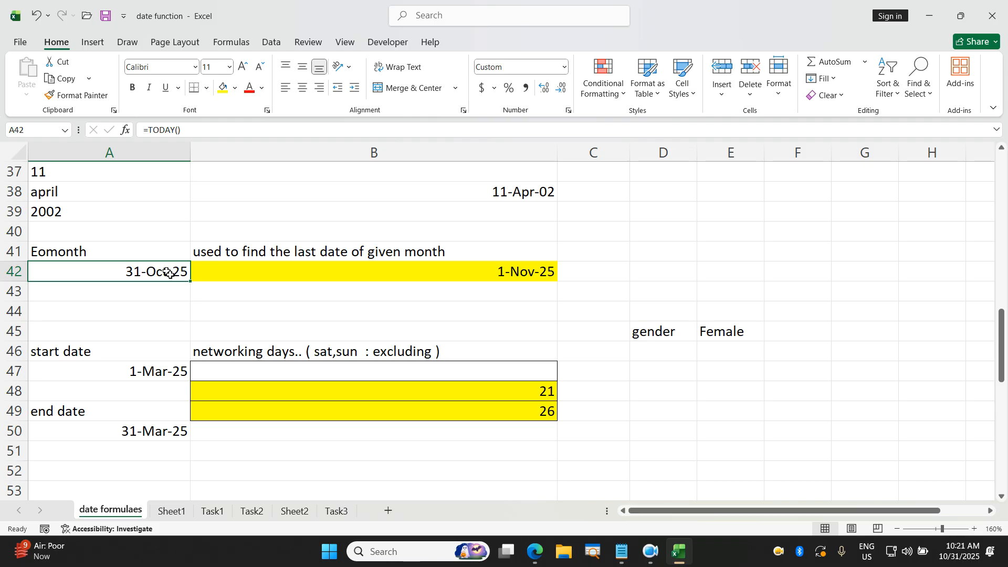
text(=)
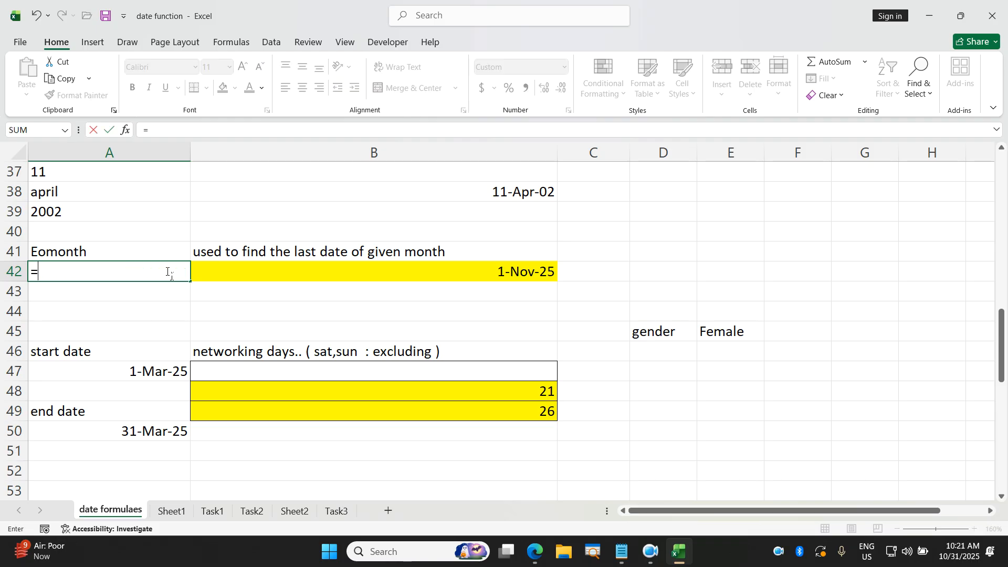
text(today()-)
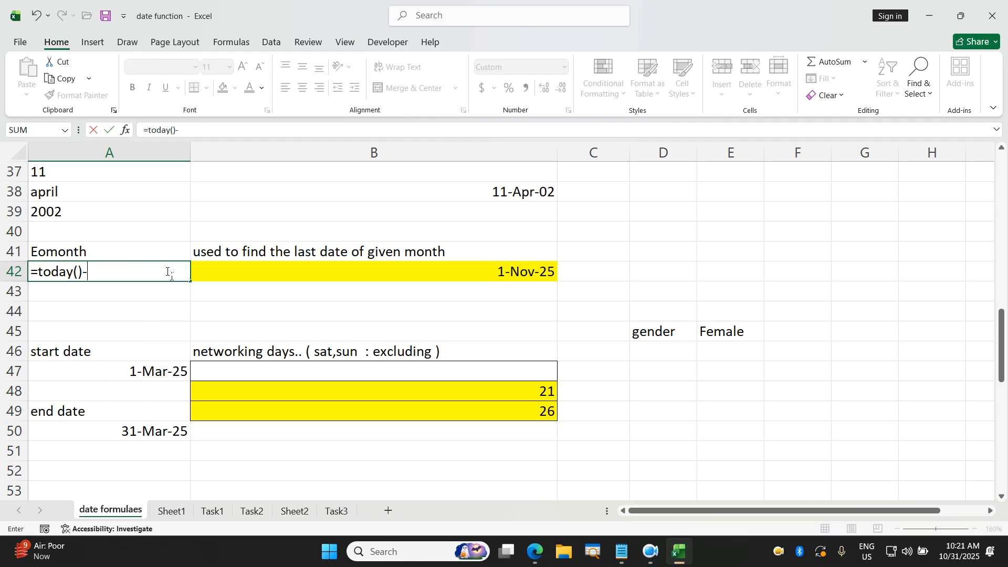
text(32)
key(Return)
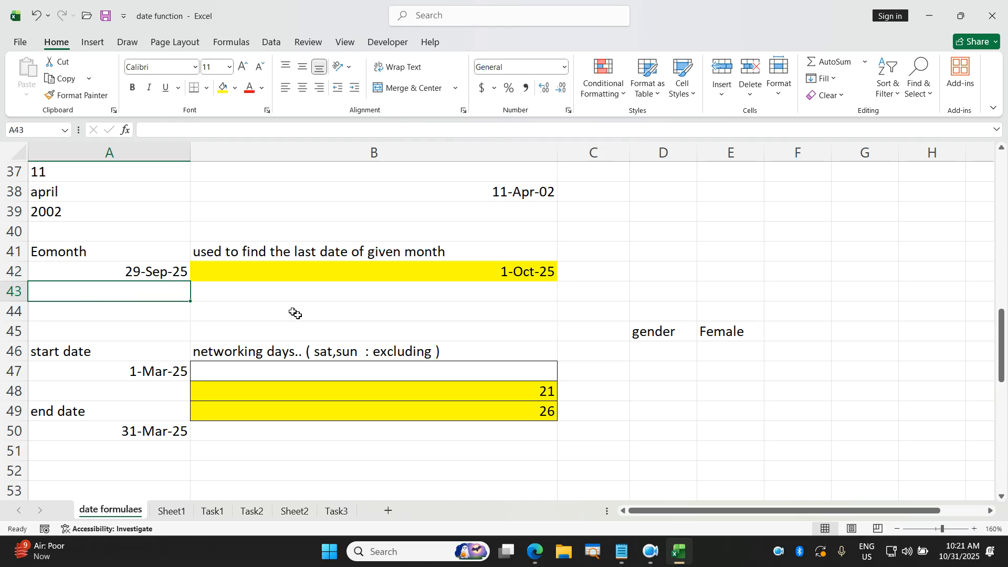
Change the number of days subtracted from TODAY() in cell A42 to 213
double_click(165, 274)
key(BackSpace)
key(BackSpace)
text(213)
key(Return)
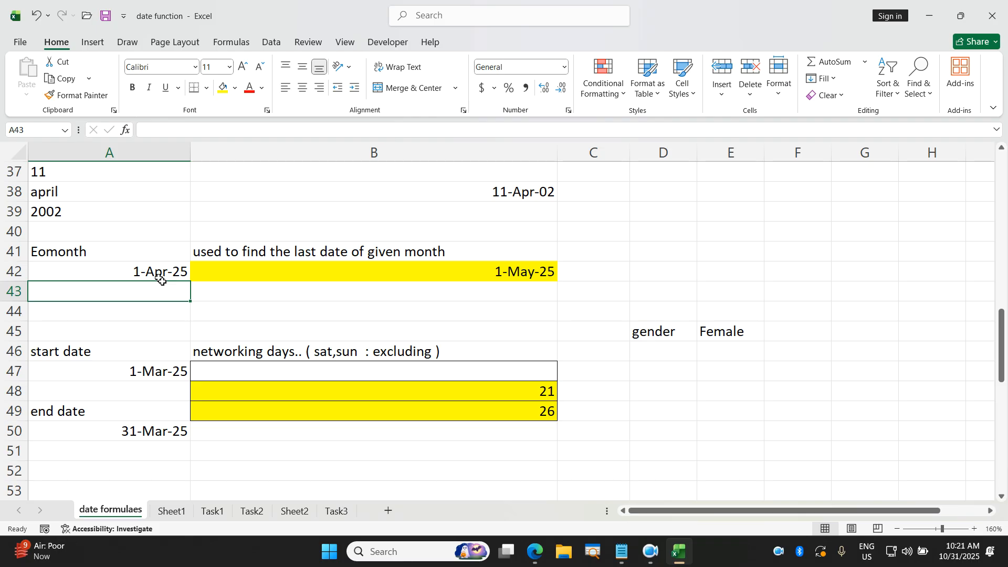
Remove the +1 from the end of the EOMONTH formula in cell B42, leaving =EOMONTH(A42,0)
click(288, 279)
double_click(310, 273)
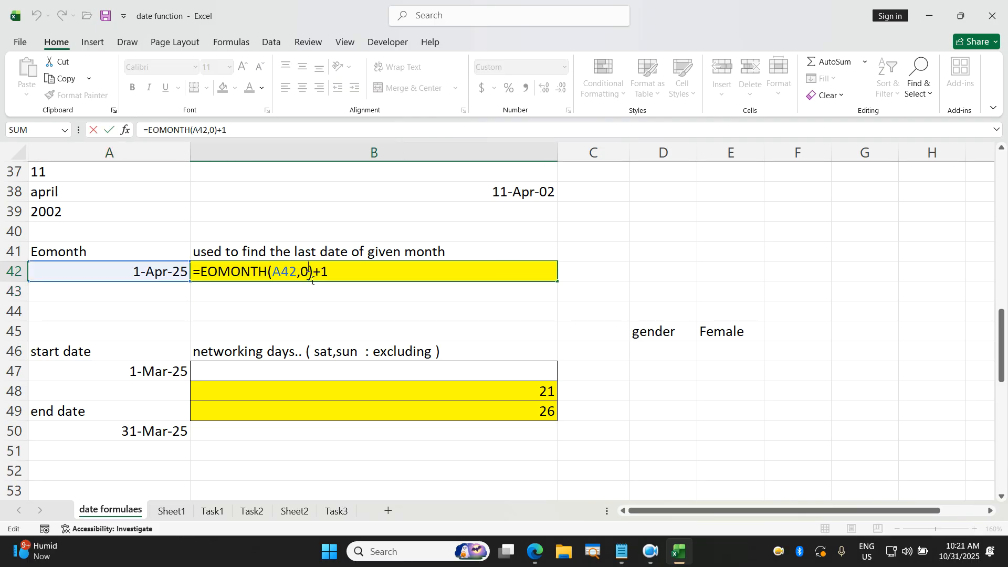
click(360, 273)
key(BackSpace)
key(BackSpace)
key(Return)
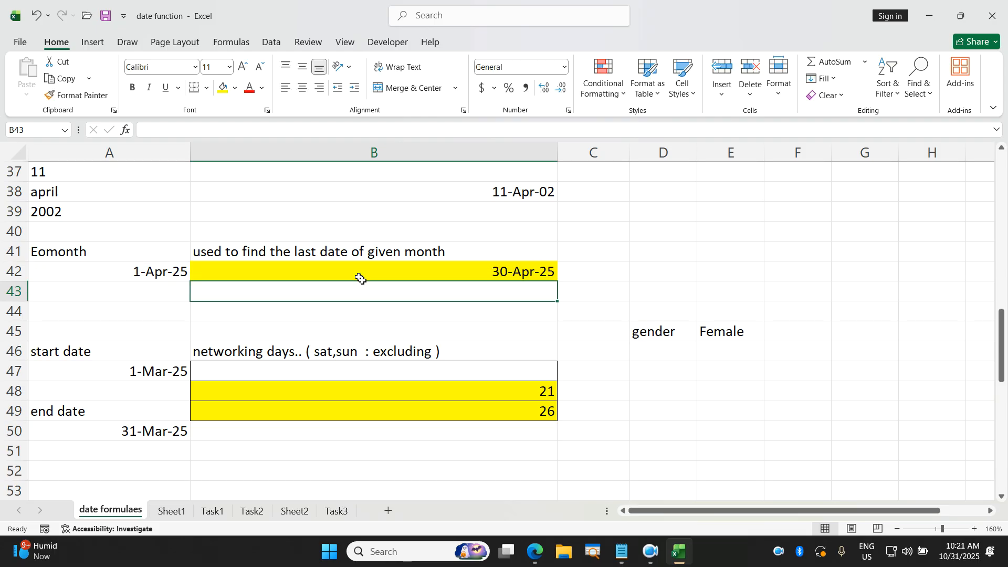
Change the formula in cell A42 to =TODAY()-219 to test a date in another month
click(435, 315)
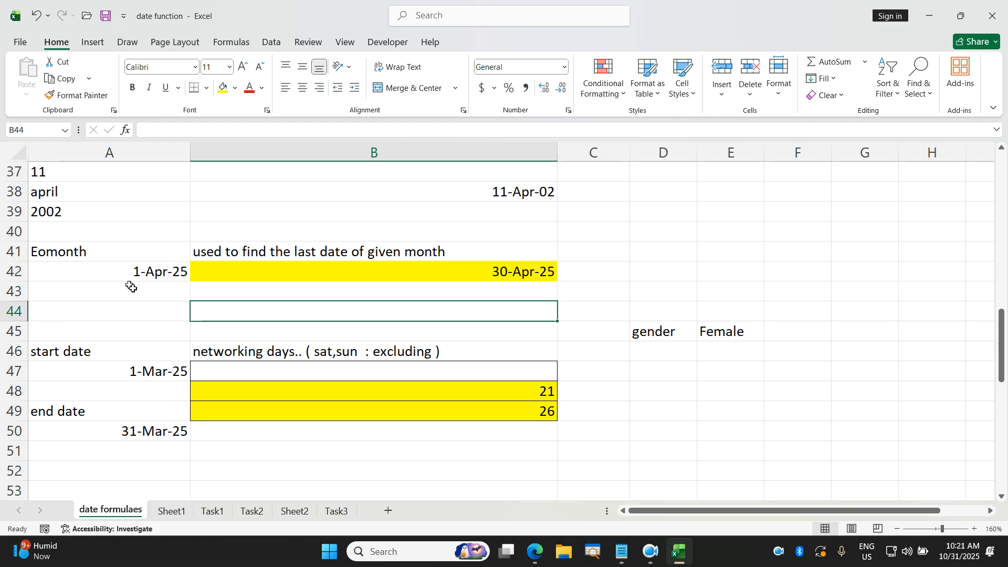
click(172, 273)
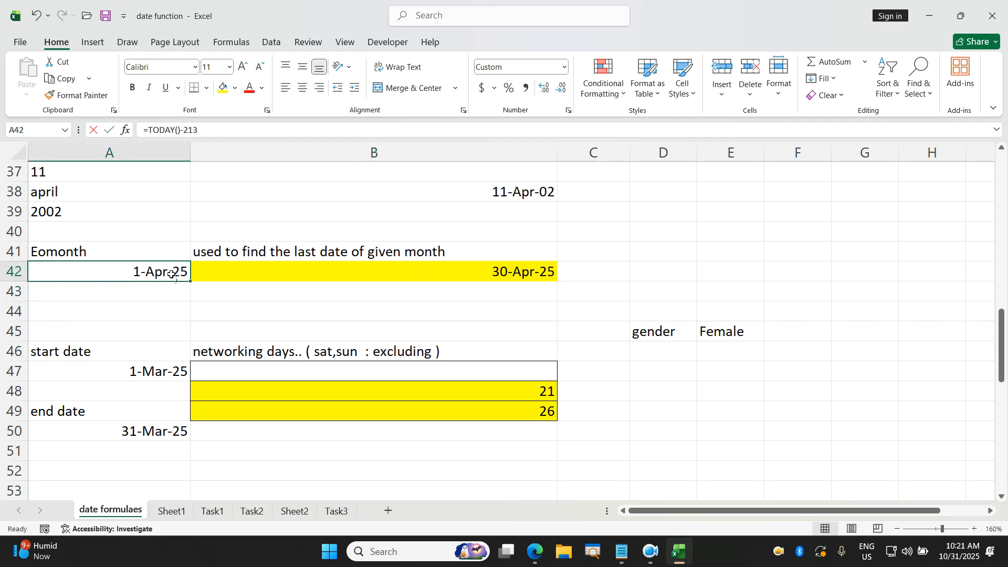
double_click(172, 273)
key(BackSpace)
text(9)
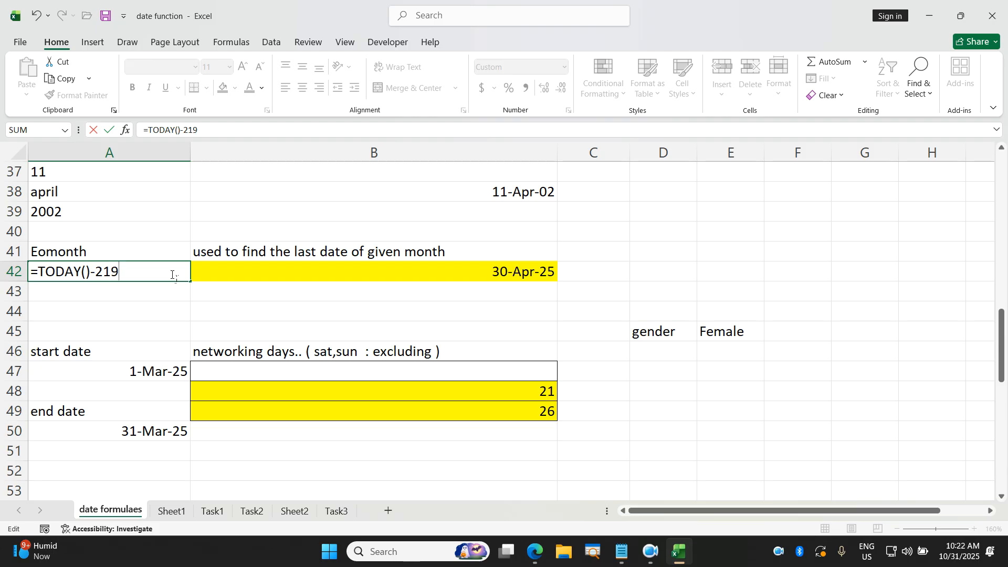
key(Return)
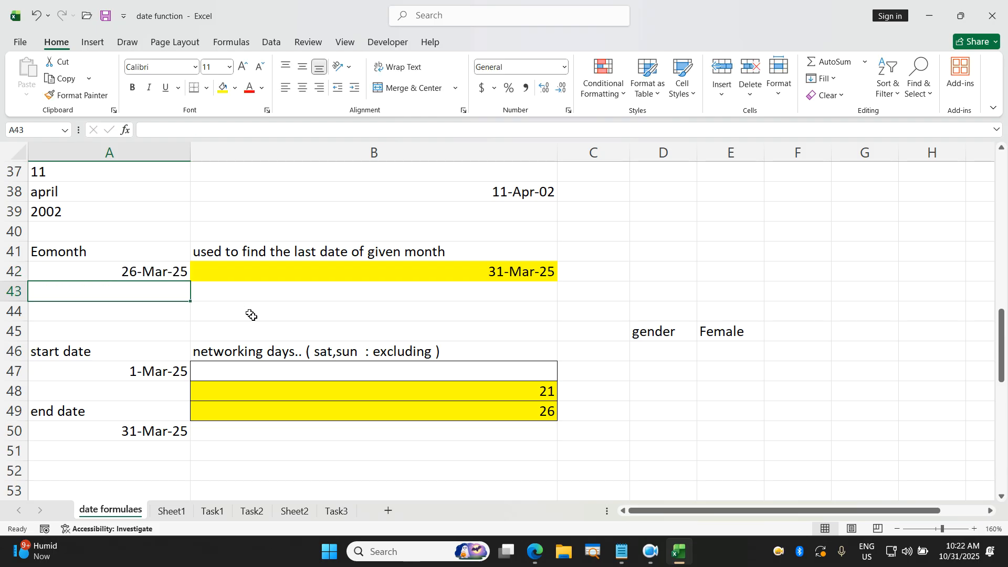
Replace the formula in cell B42 with =EOMONTH(A42,2) to get the month end two months ahead
click(462, 276)
double_click(473, 274)
text(=)
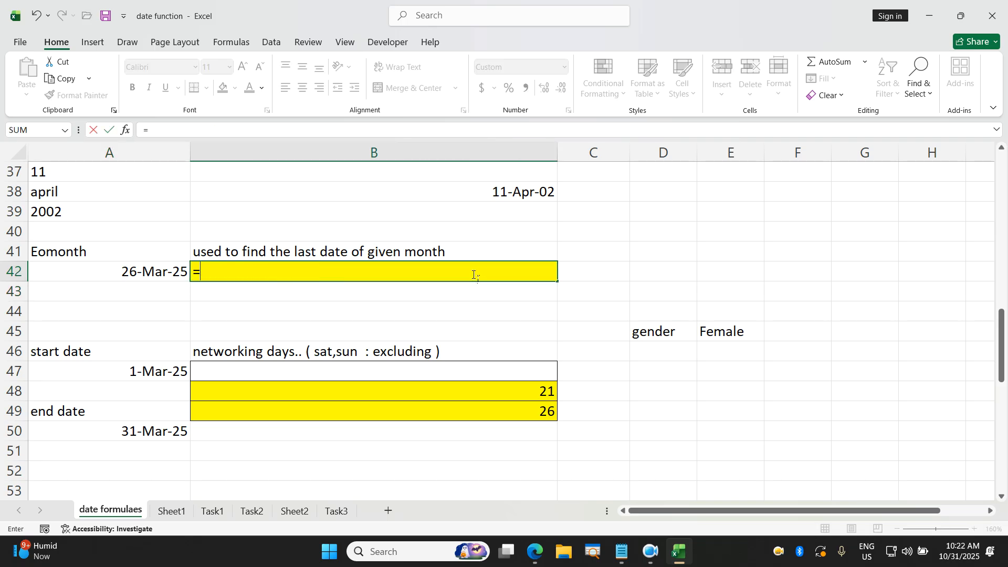
text(emonth()
key(BackSpace)
key(BackSpace)
key(BackSpace)
key(BackSpace)
key(BackSpace)
key(BackSpace)
text(om)
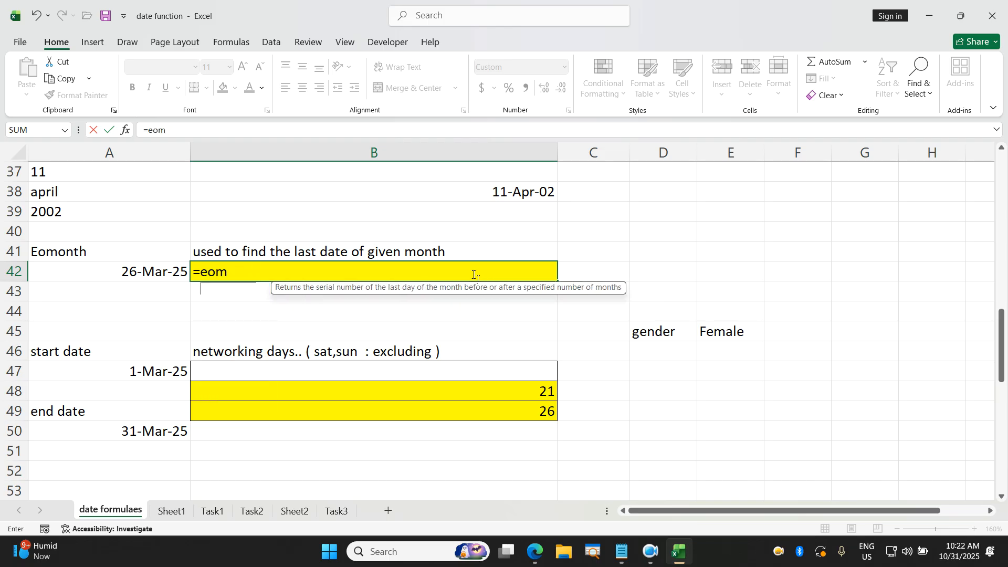
text(onth()
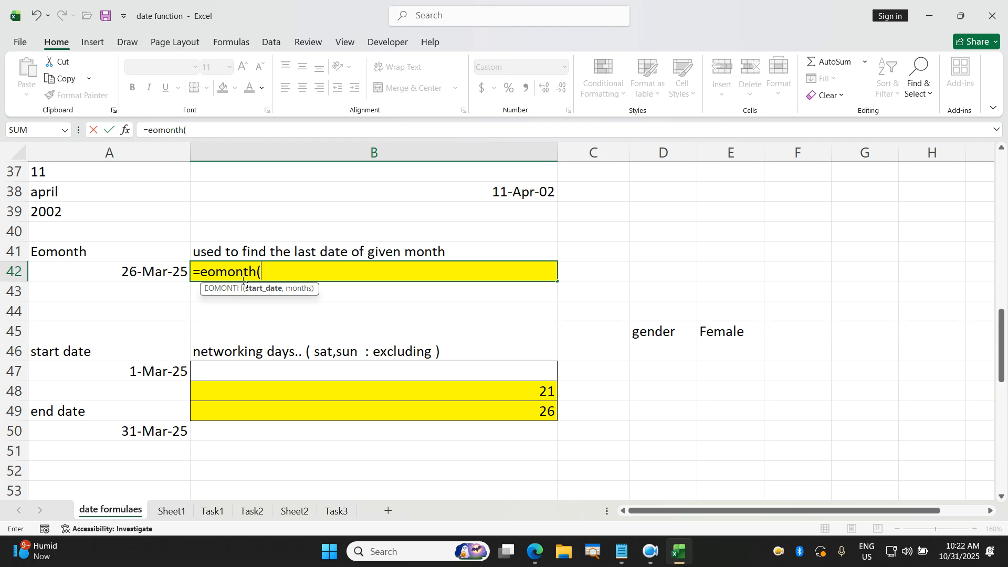
click(162, 273)
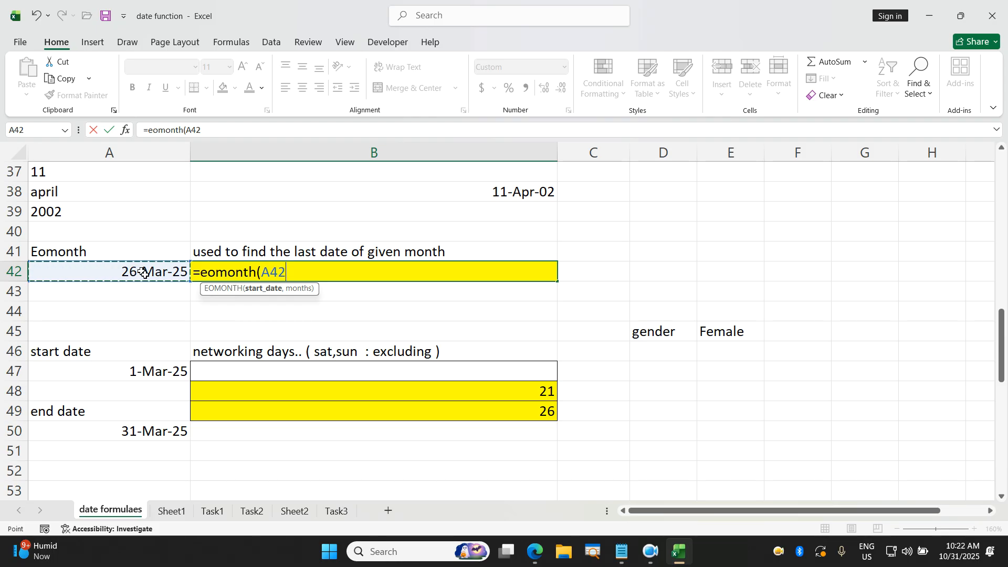
click(299, 273)
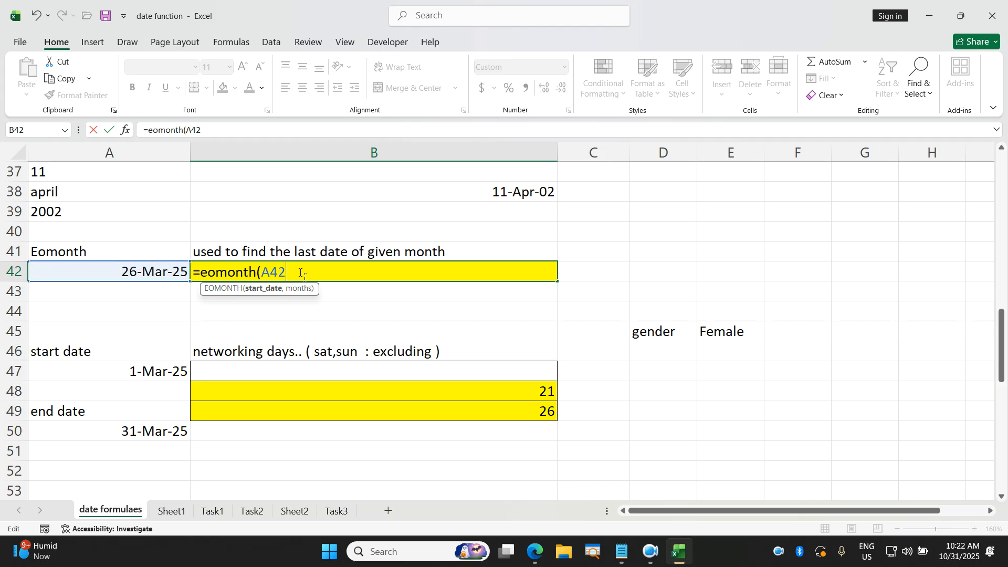
text(,)
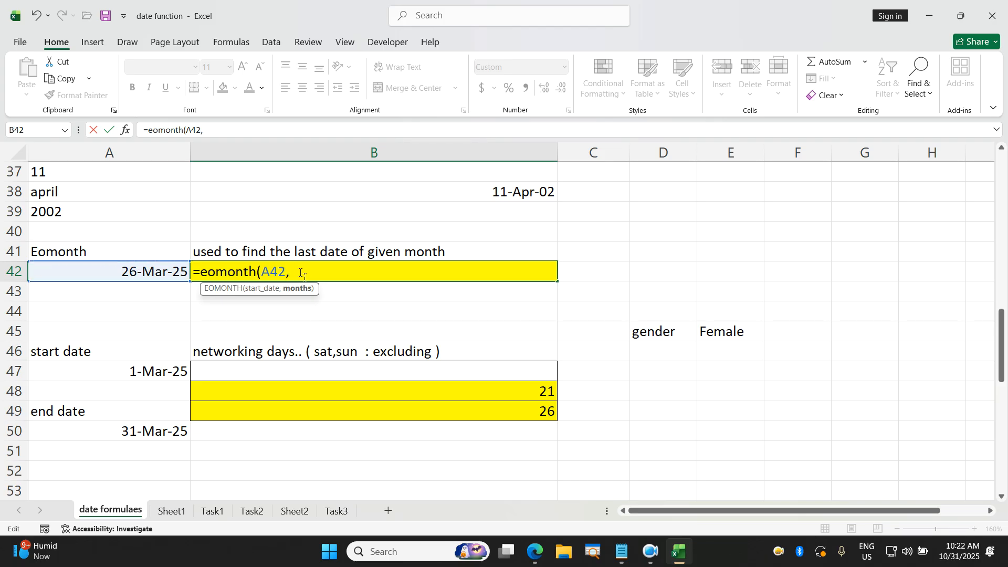
text(0)
key(BackSpace)
text(1)
text())
key(Return)
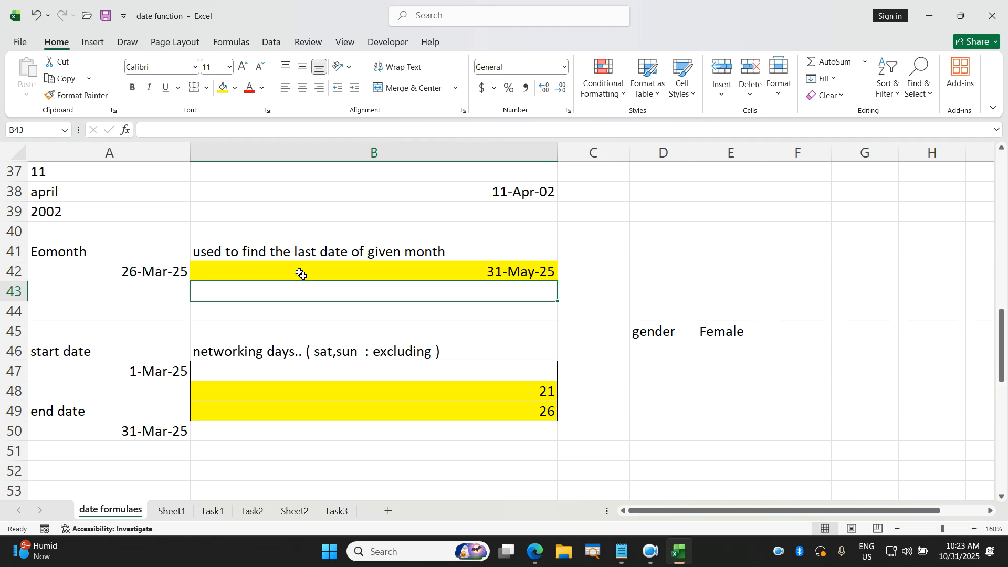
Change the months argument of the EOMONTH formula in cell B42 to -1 for the previous month's end
double_click(326, 271)
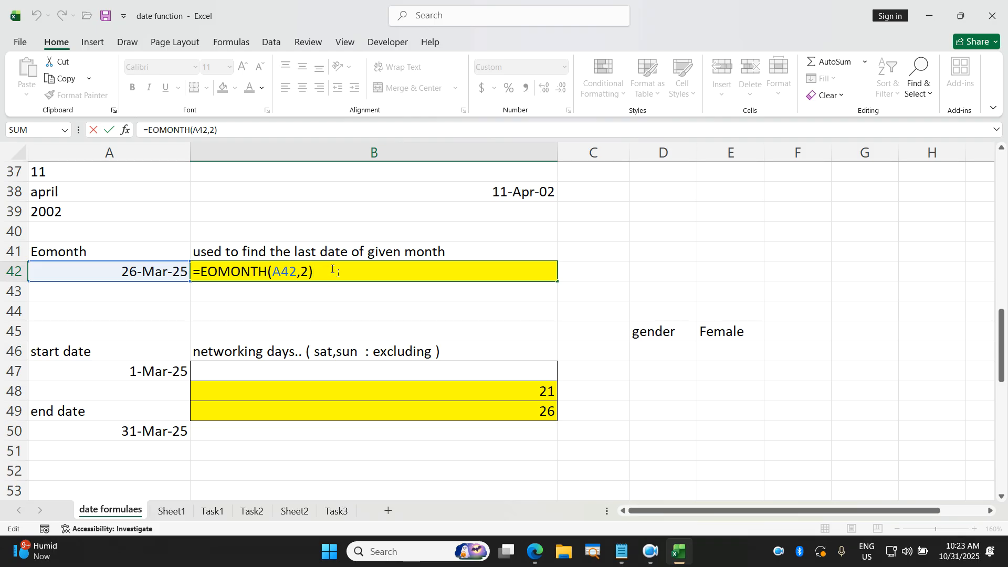
key(Left)
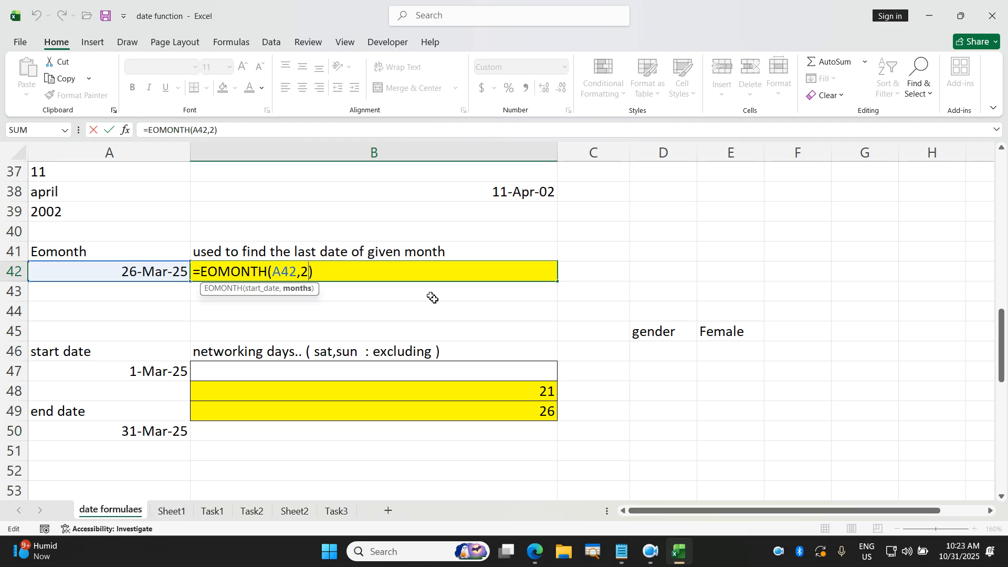
key(BackSpace)
text(-1)
key(Return)
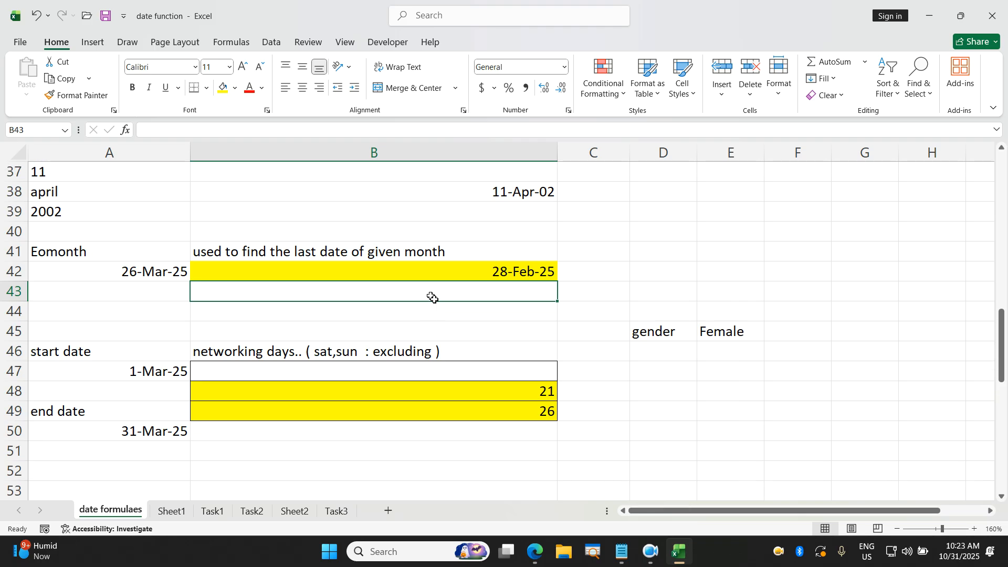
Set the months argument of the EOMONTH formula in cell B42 to 0
double_click(447, 272)
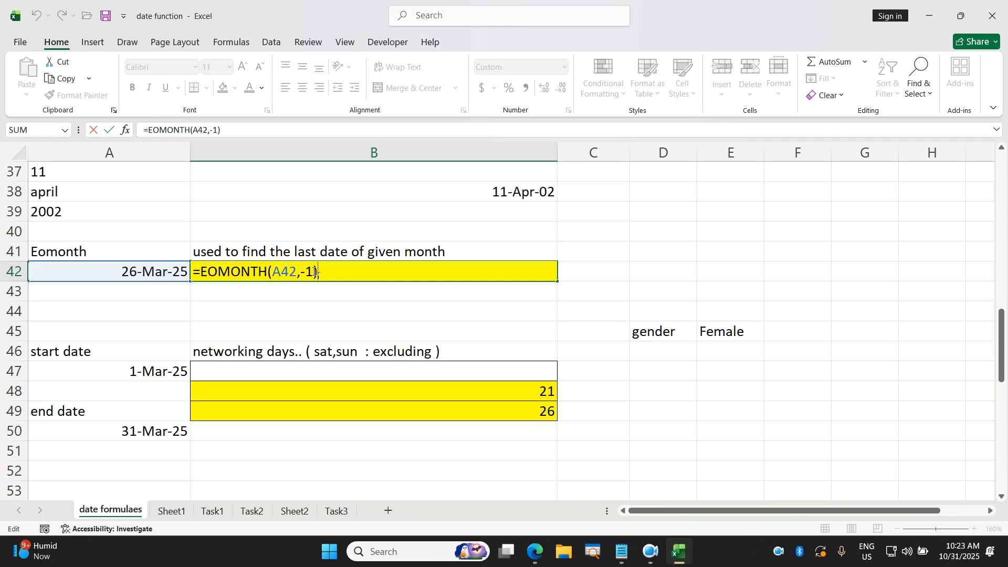
key(Left)
key(BackSpace)
key(BackSpace)
text(0)
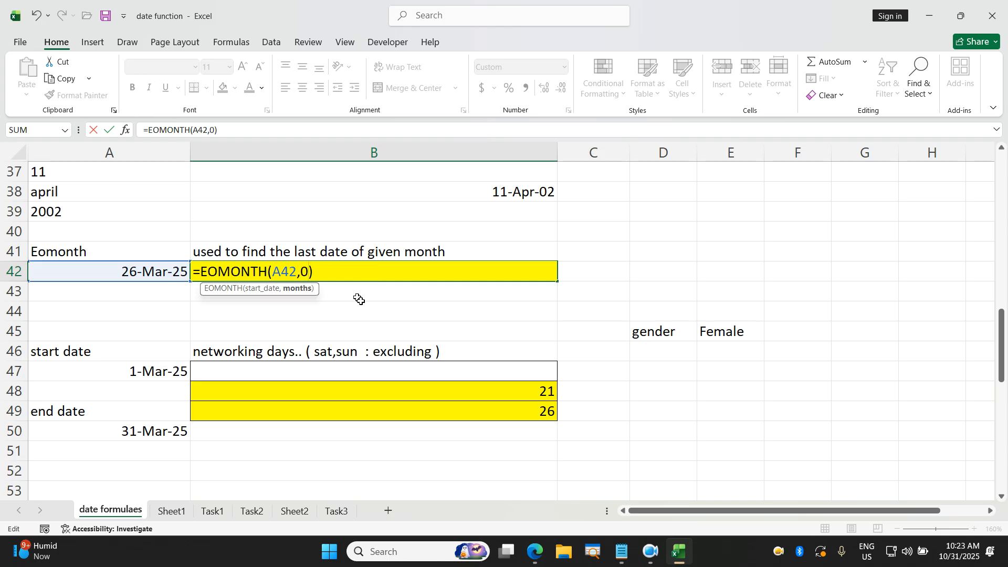
key(Return)
Clear the contents of cells B48:B49 in the networking days section
scroll(359, 299, down, 2)
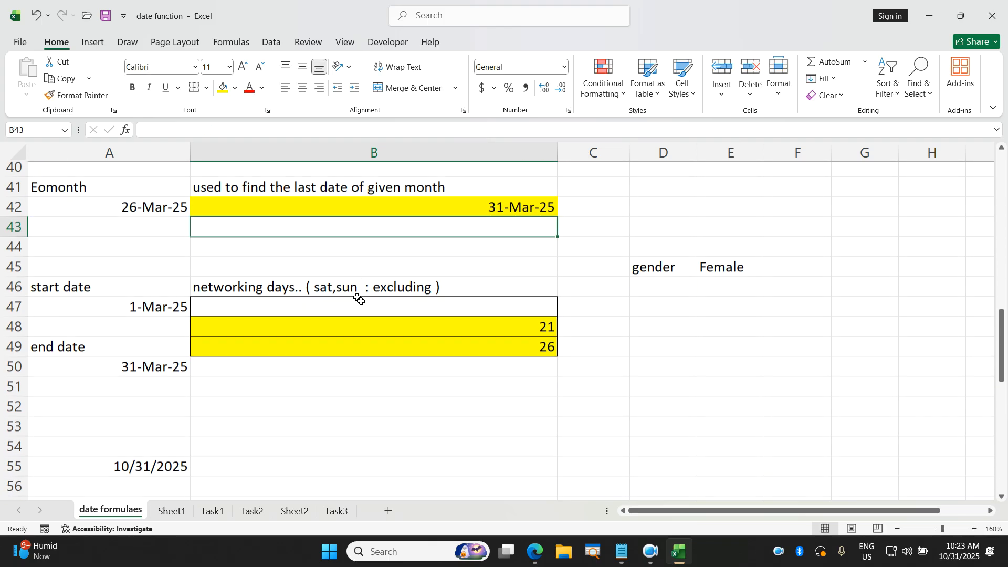
drag(302, 304, 314, 326)
key(Delete)
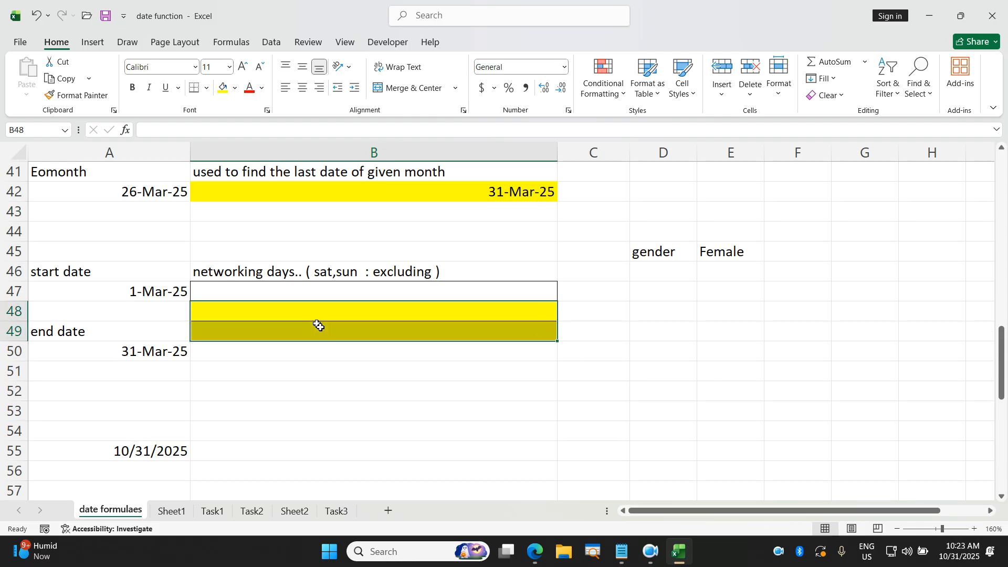
Enter =NETWORKDAYS(A47,A50) in cell B48 to count the workdays between the start and end dates
click(355, 318)
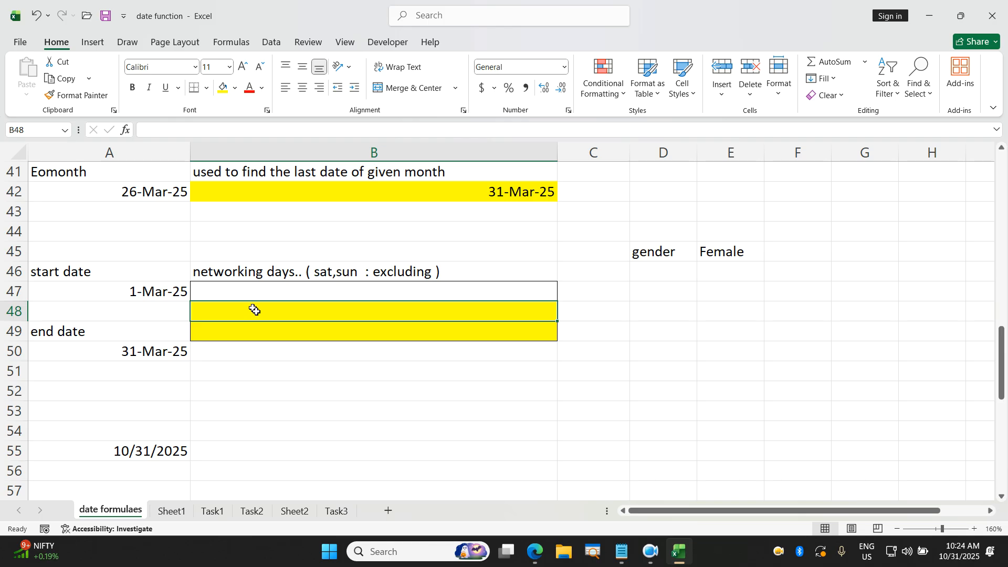
text(=netwo)
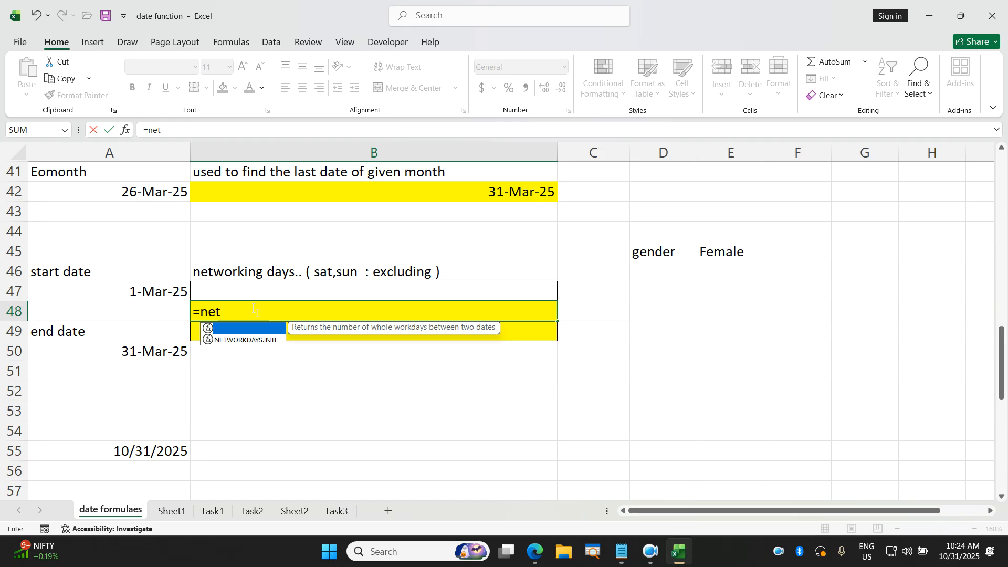
key(Tab)
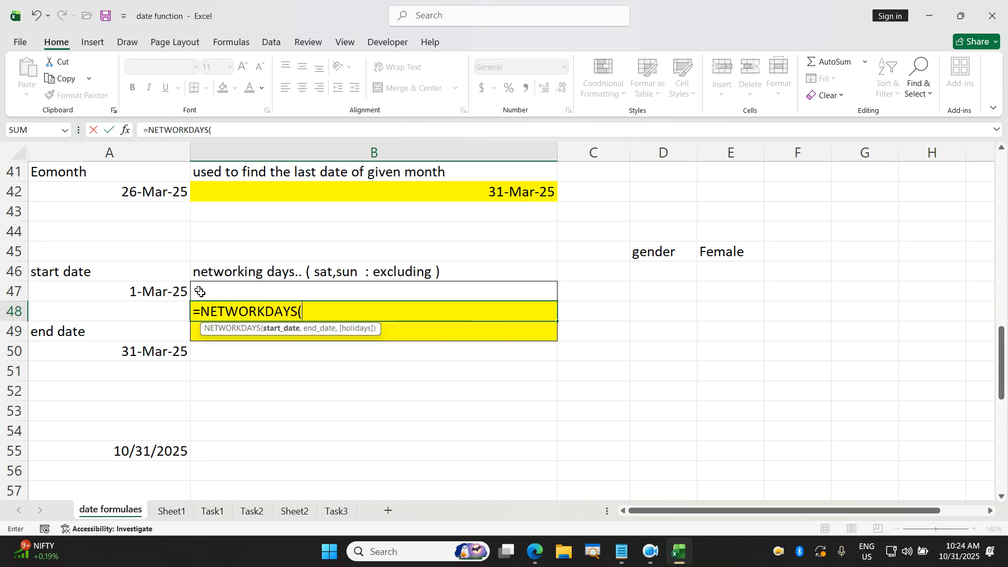
click(165, 297)
text(,)
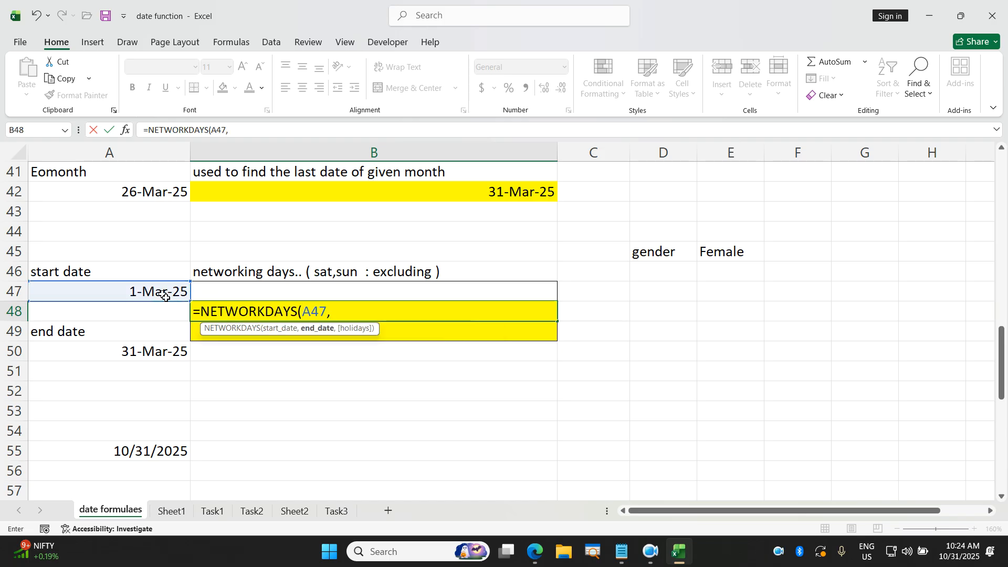
click(145, 352)
text())
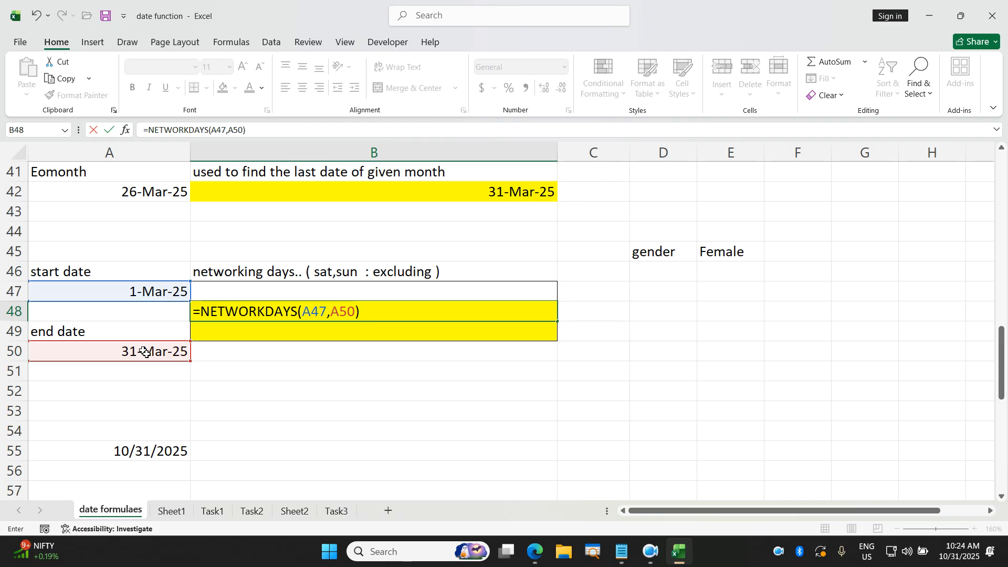
key(Return)
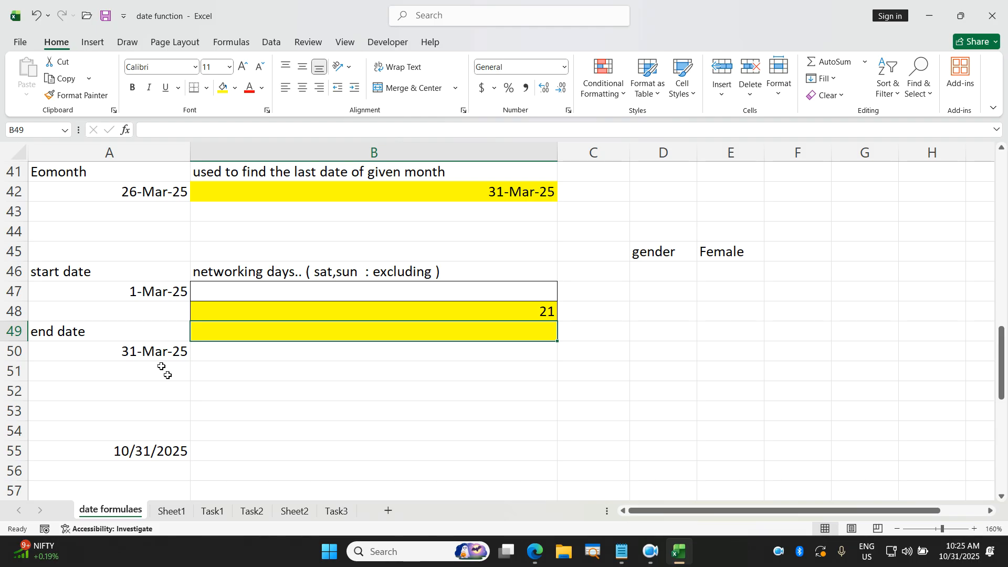
Enter a NETWORKDAYS.INTL formula in cell B50 using A47, A50 and weekend option 12, Monday only
click(342, 356)
text(=net)
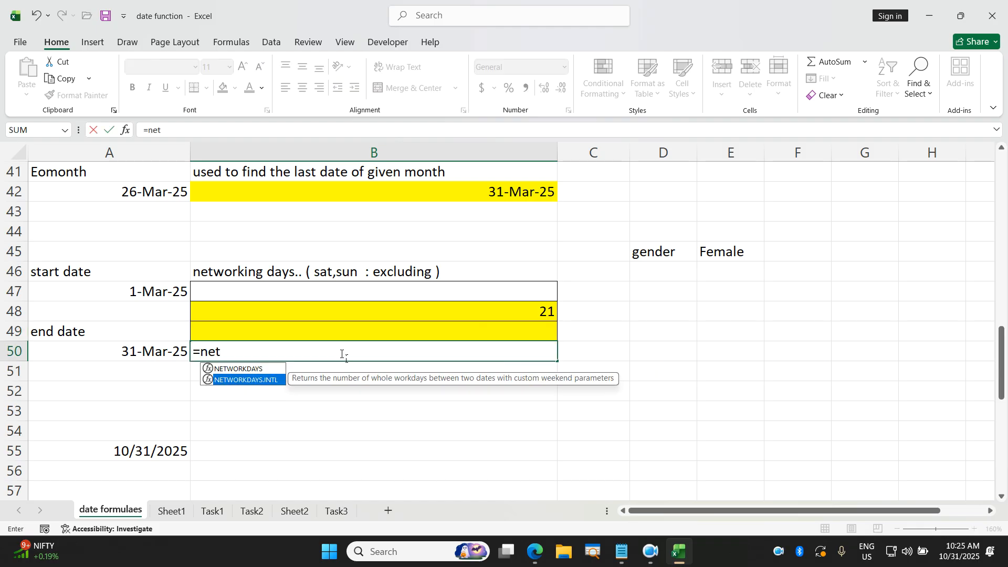
key(Tab)
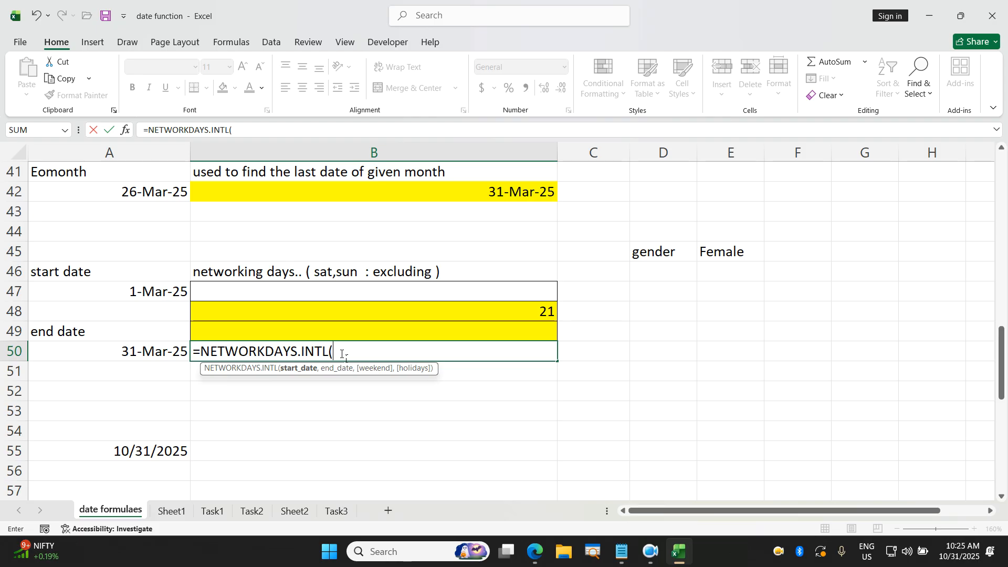
click(168, 295)
text(,)
click(162, 353)
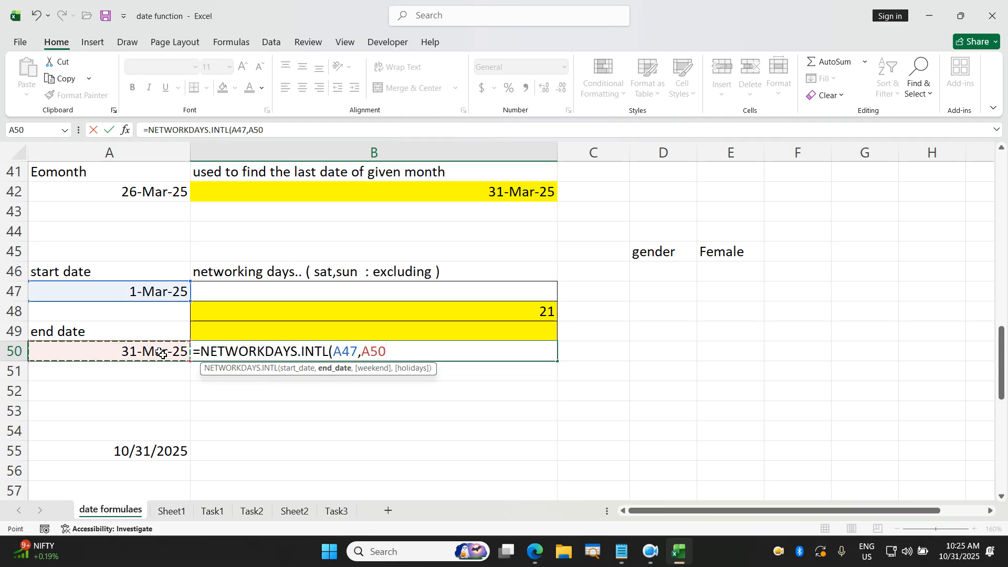
text(,)
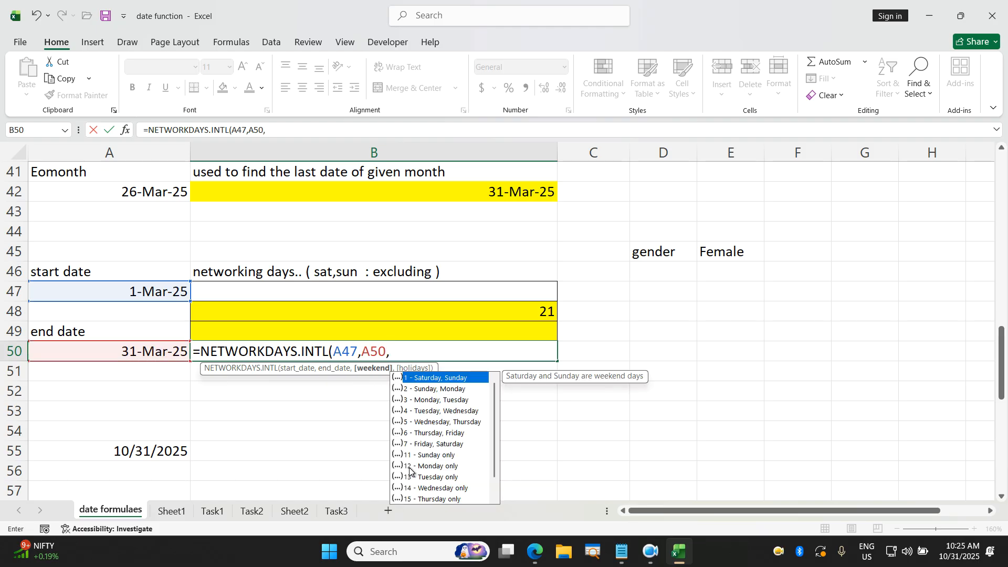
text(12)
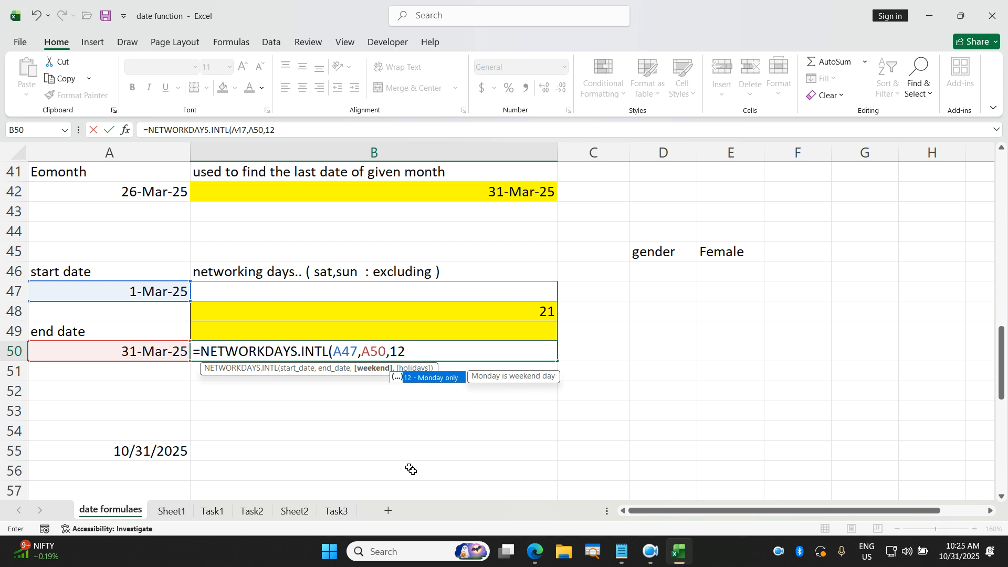
key(Return)
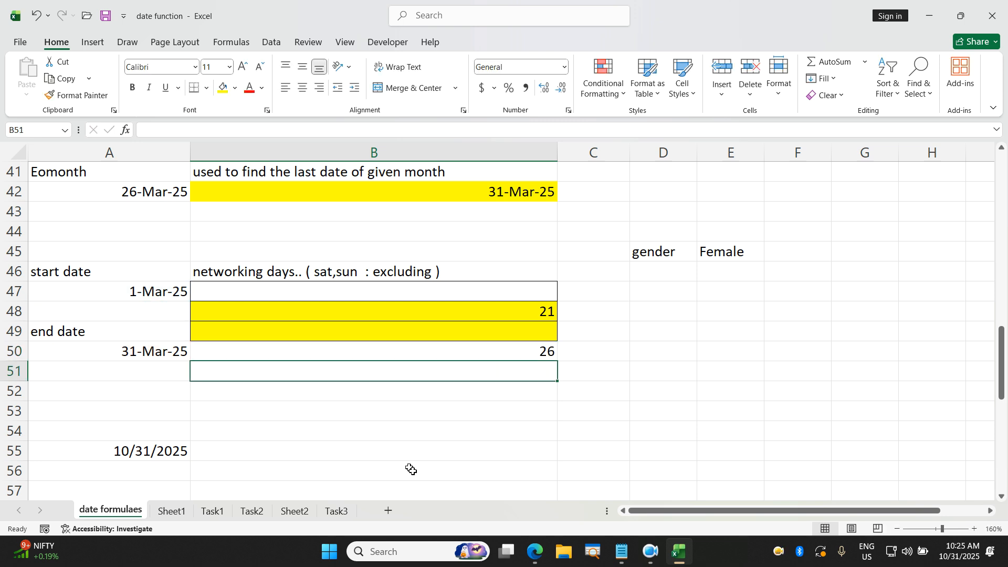
Clear the contents of cells B62:B63 in the WeekNum section
scroll(411, 469, down, 4)
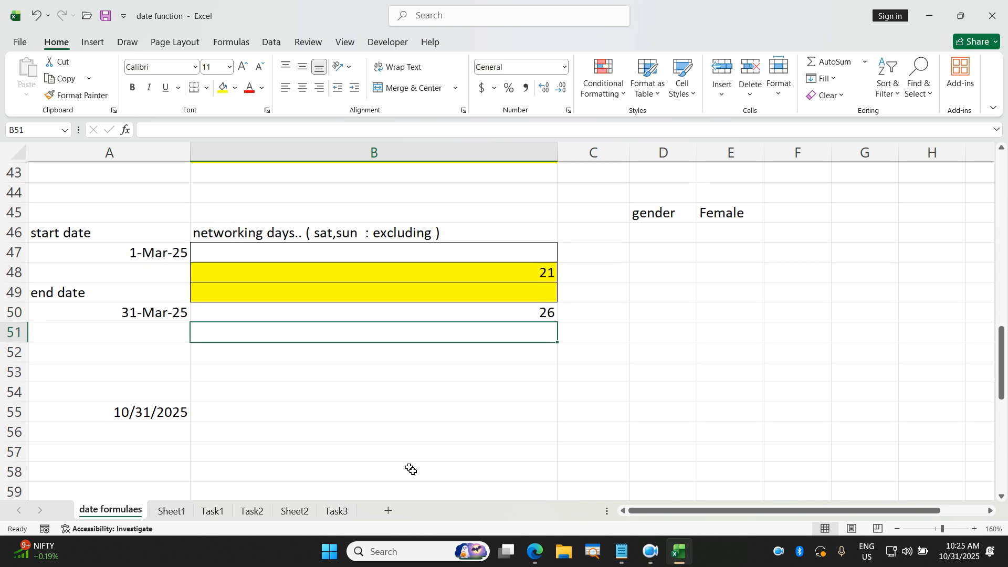
drag(402, 376, 422, 345)
key(Delete)
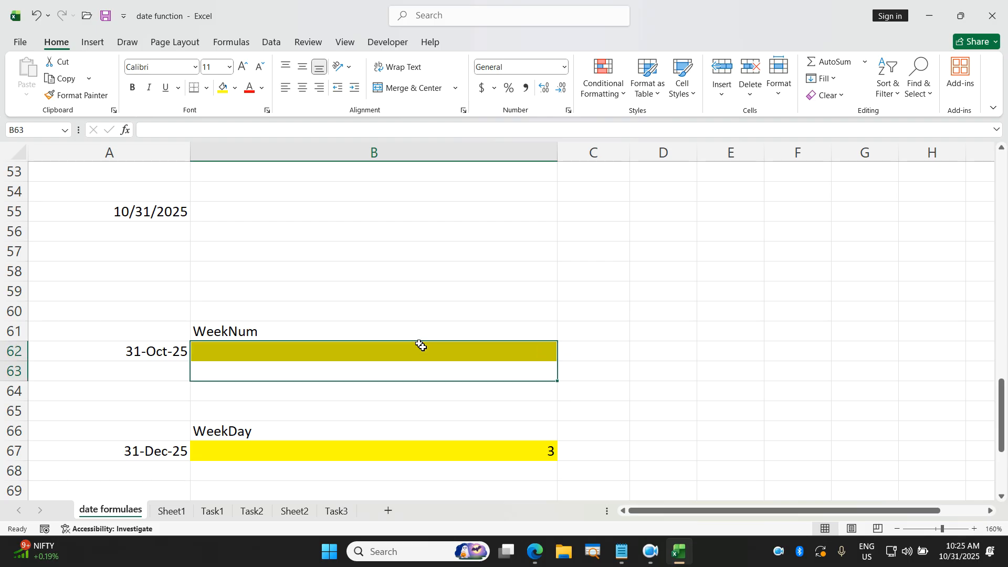
Enter =WEEKNUM(A62,2) in cell B62 to get the week number with weeks beginning on Monday
click(423, 349)
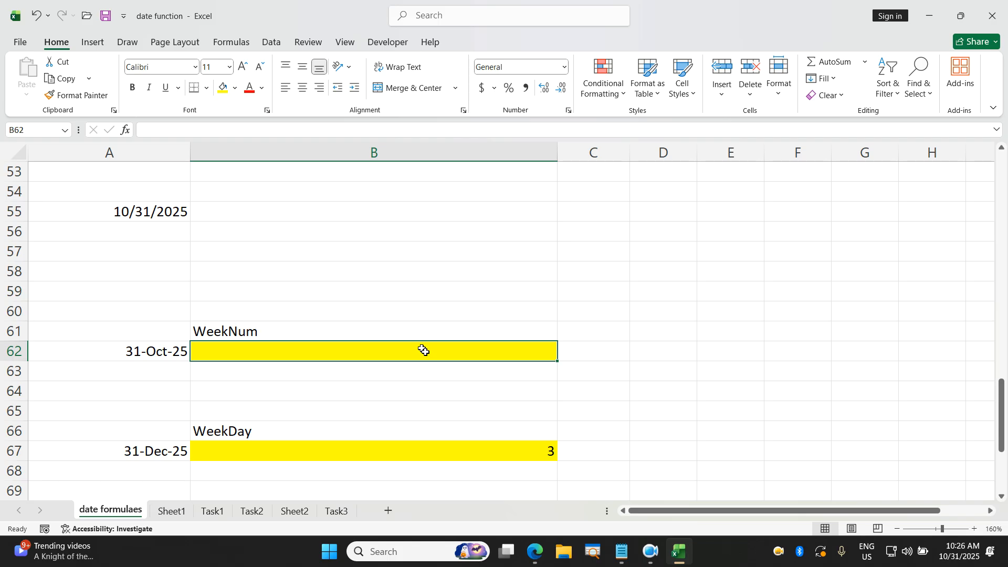
text(=we)
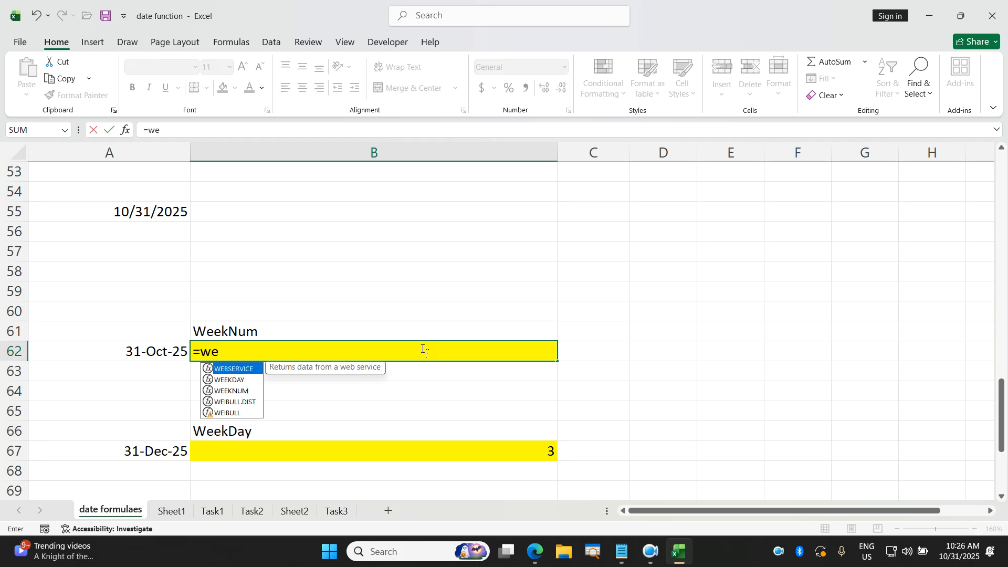
text(eknum()
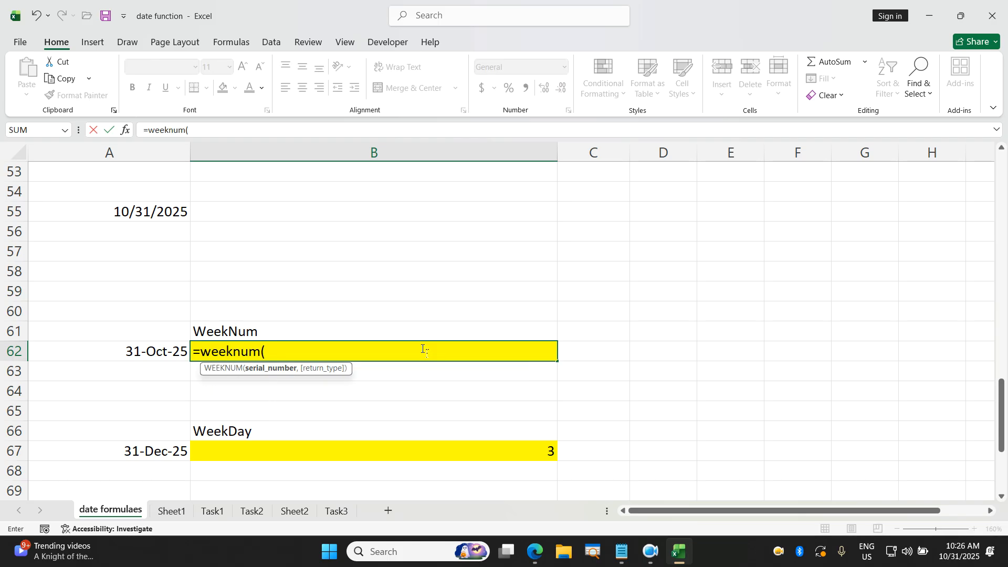
click(164, 357)
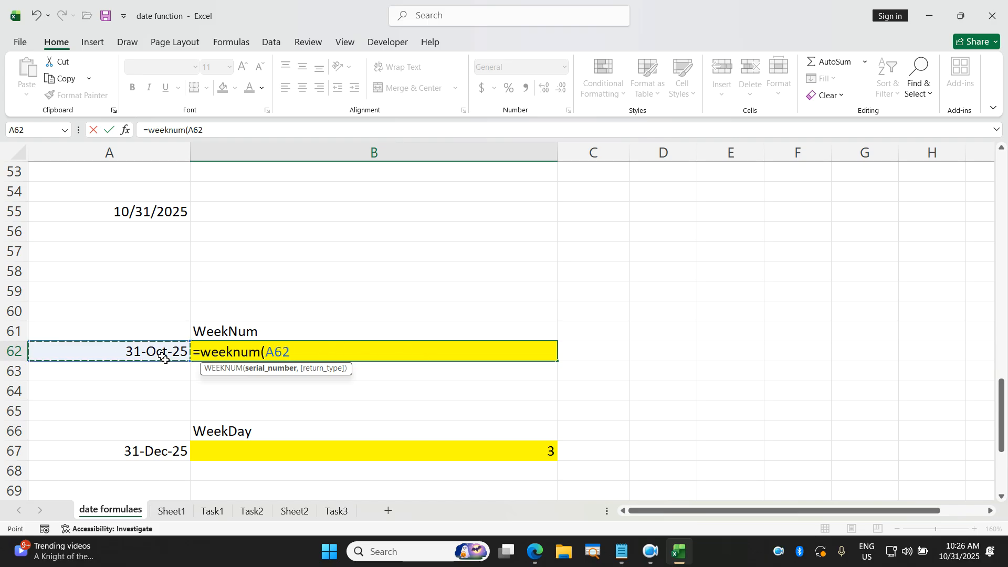
text(,2)
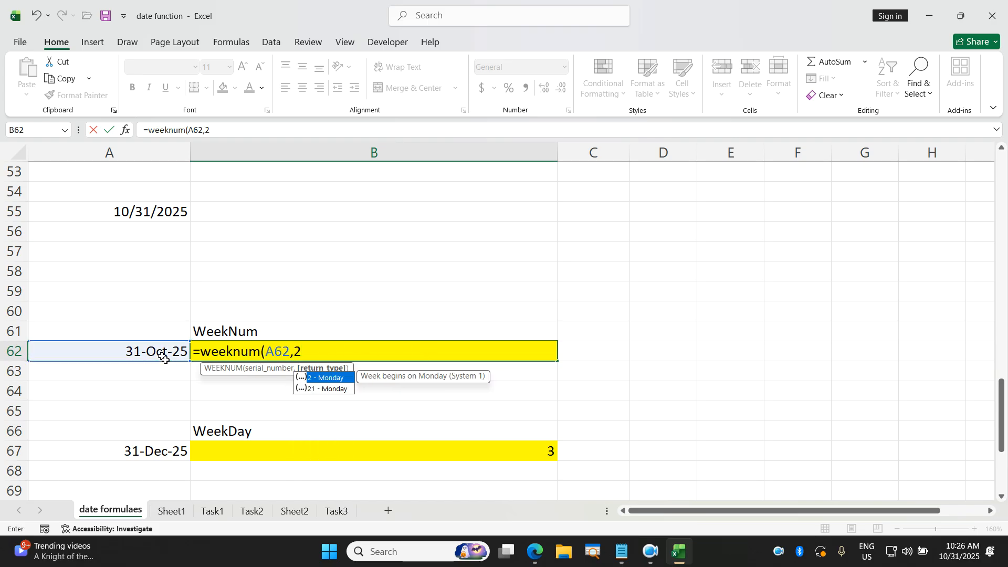
text())
key(Return)
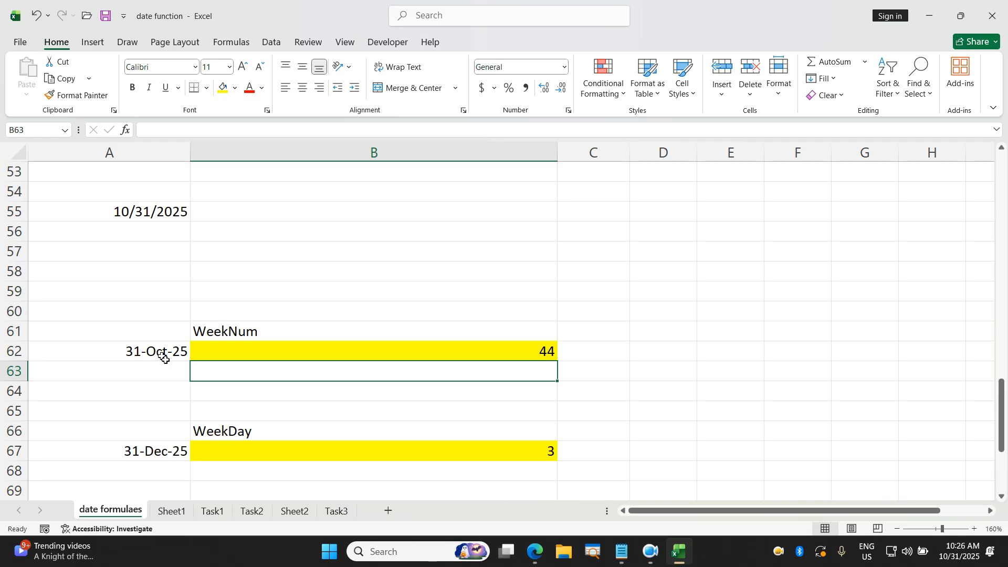
scroll(163, 357, down, 2)
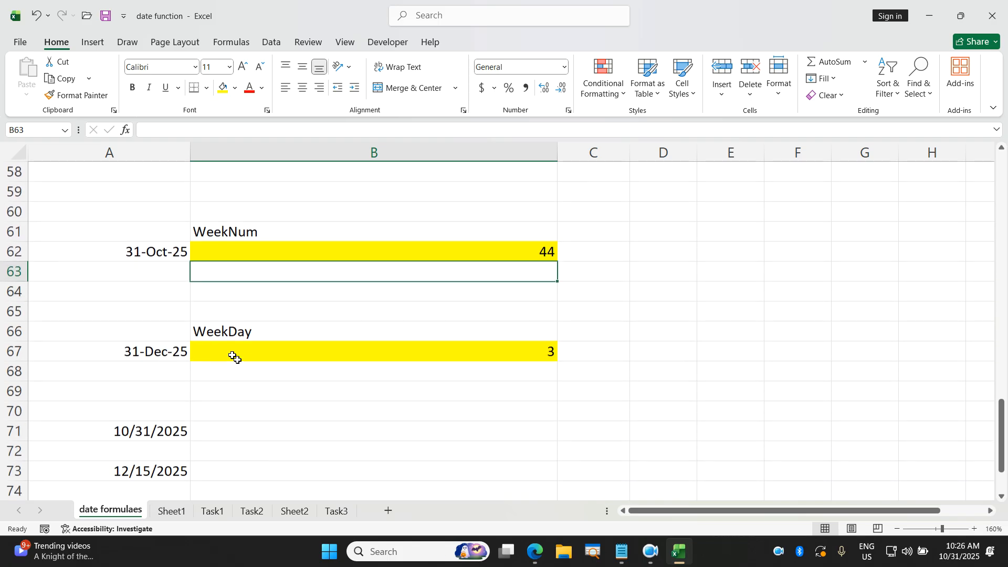
Clear the contents of cells B67:B68 in the WeekDay section
drag(255, 367, 261, 354)
key(Delete)
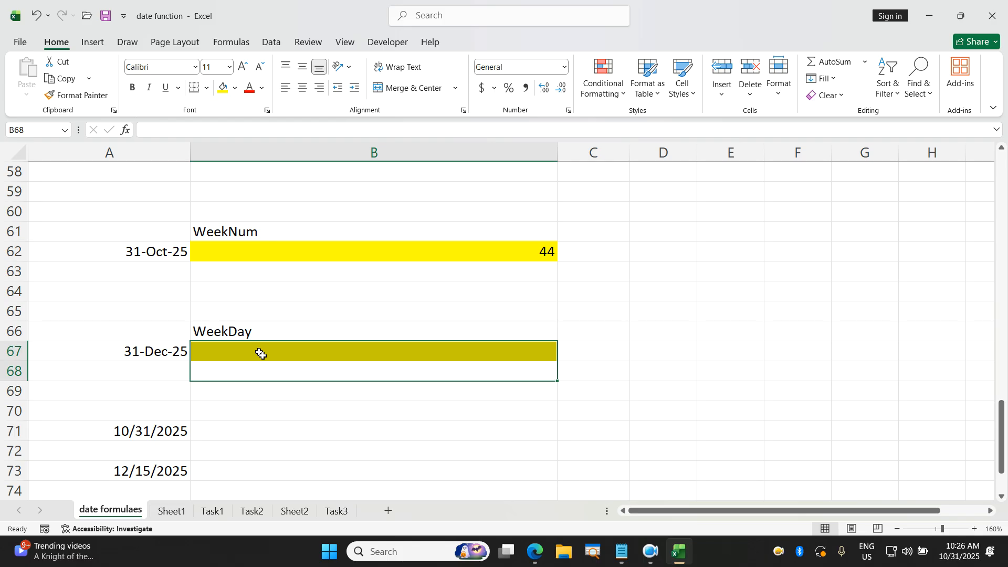
click(261, 354)
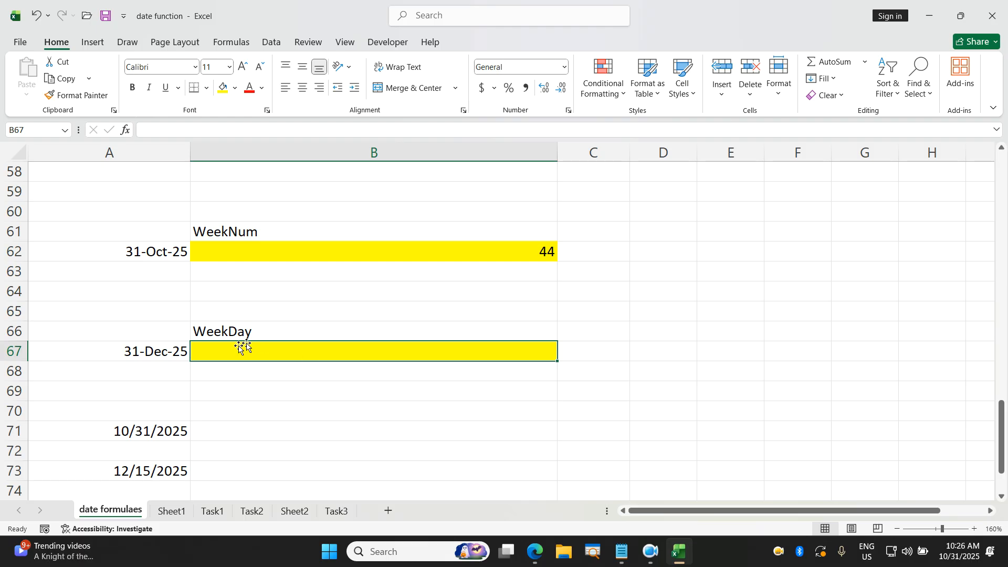
Enter =TODAY() in cell A67 as the date for the WeekDay example
click(122, 348)
text(=today())
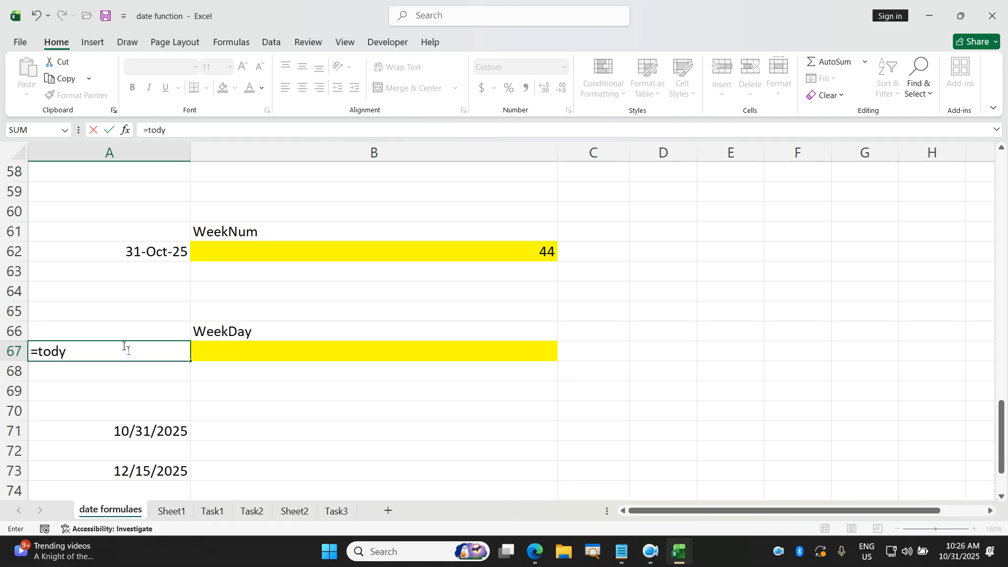
key(Return)
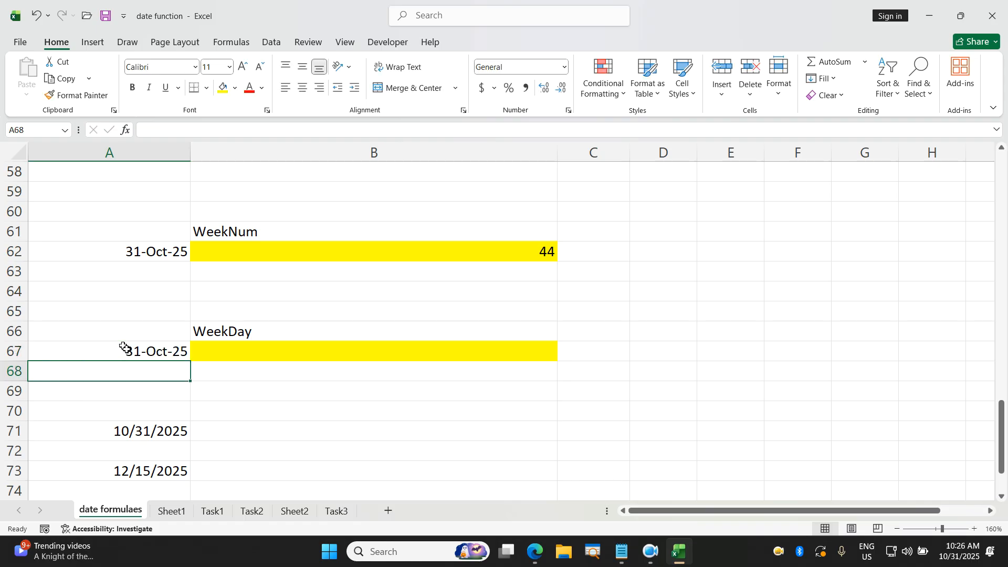
Enter =WEEKDAY(A67,2) in cell B67 to get the weekday number with weeks starting on Monday
click(237, 352)
text(=weekday()
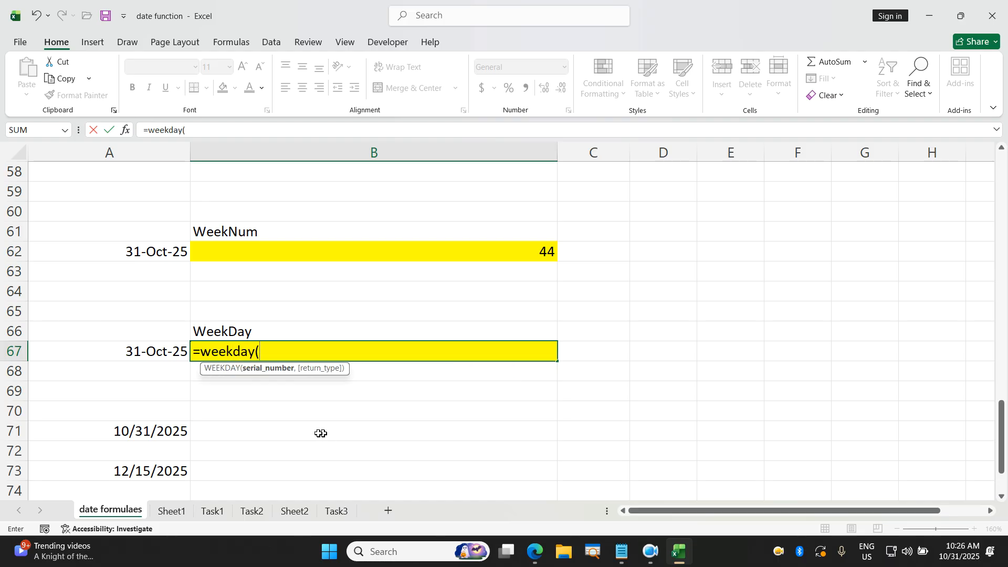
click(172, 353)
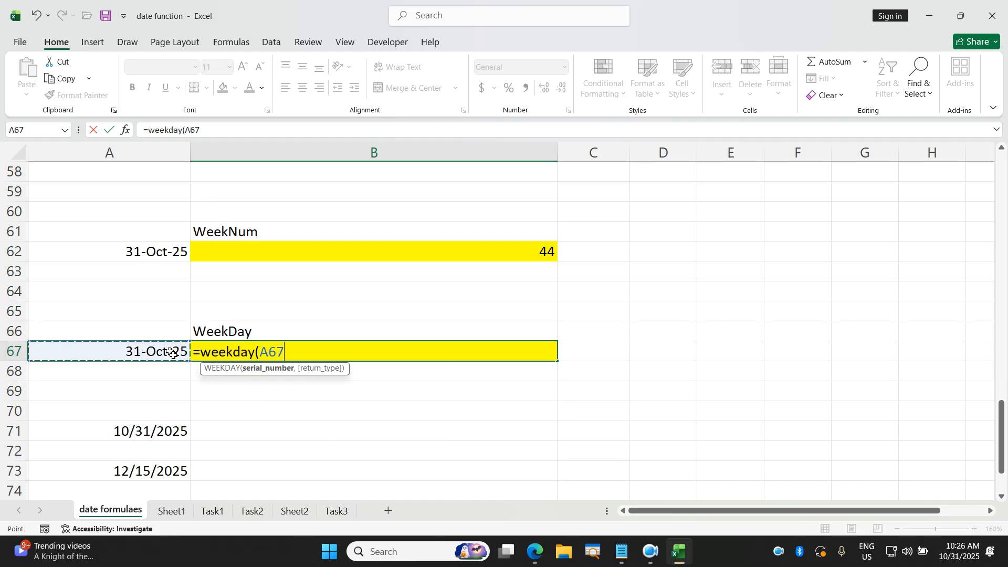
text(,2))
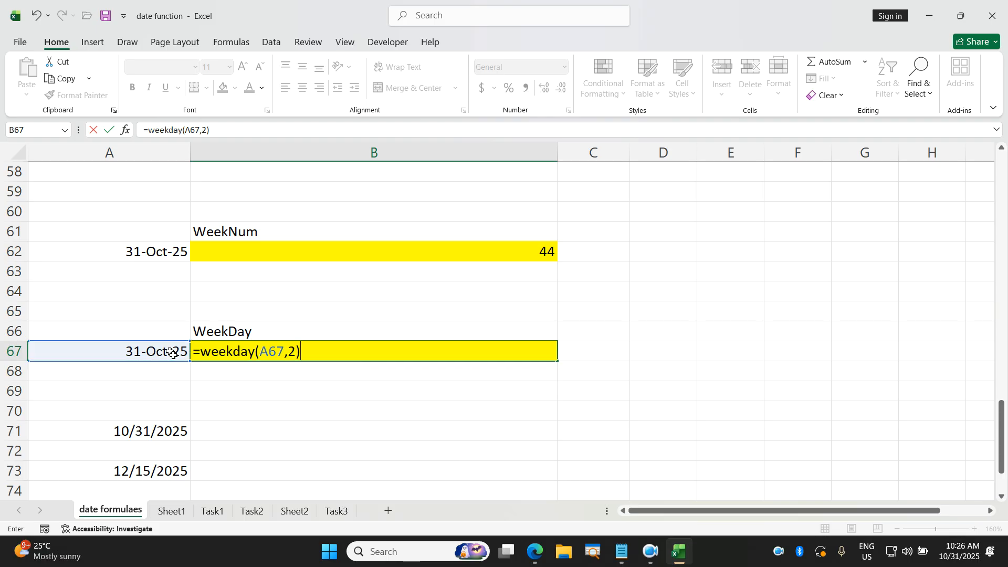
key(Return)
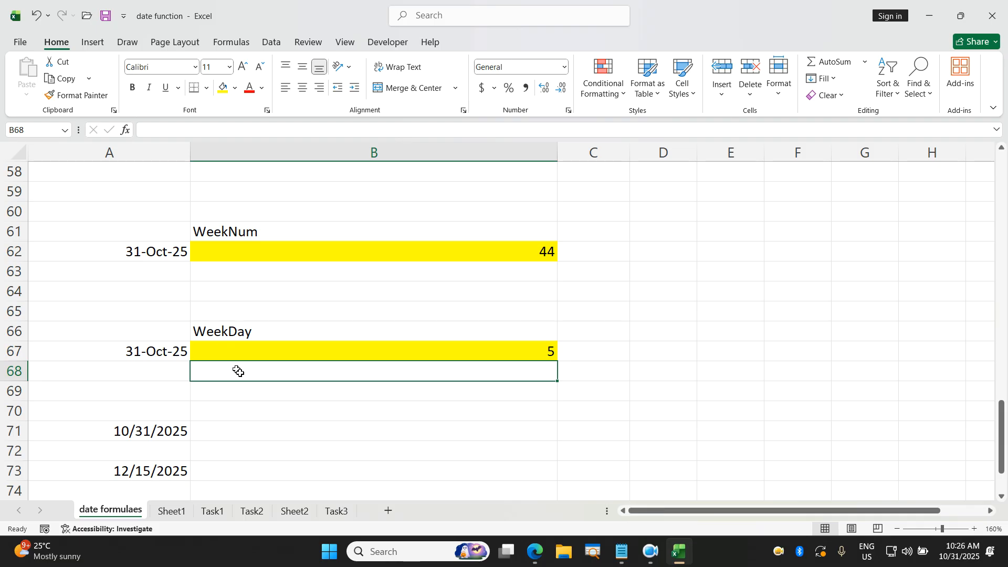
Switch to the Advanced Excel content notes in Notepad, review the date and time function list, and return to the Excel workbook
scroll(238, 371, up, 12)
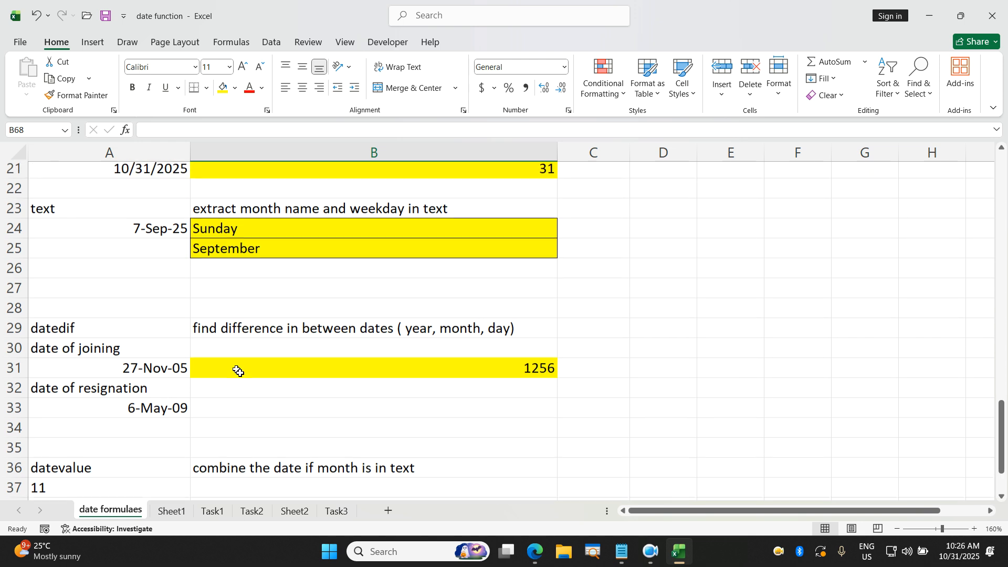
click(616, 555)
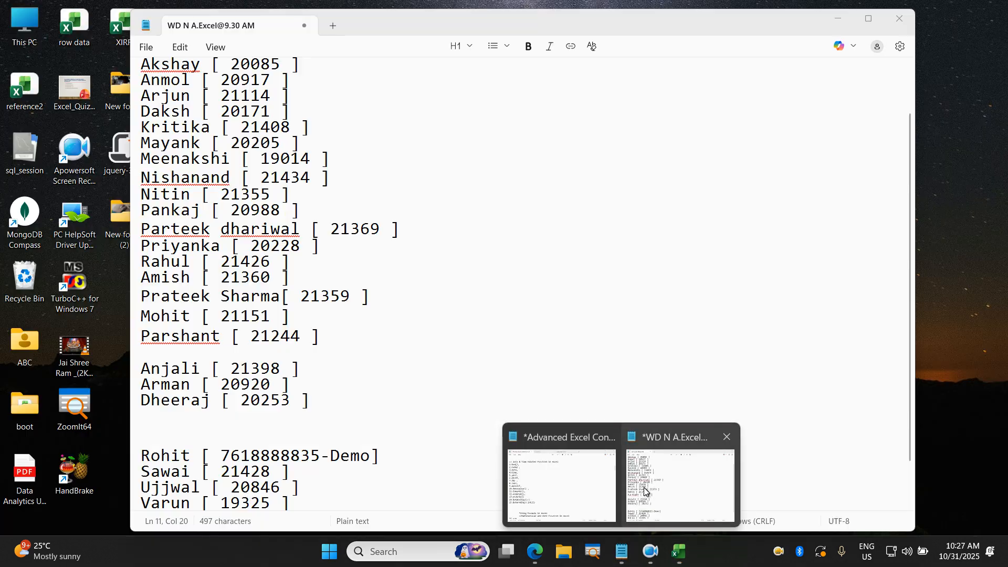
click(645, 490)
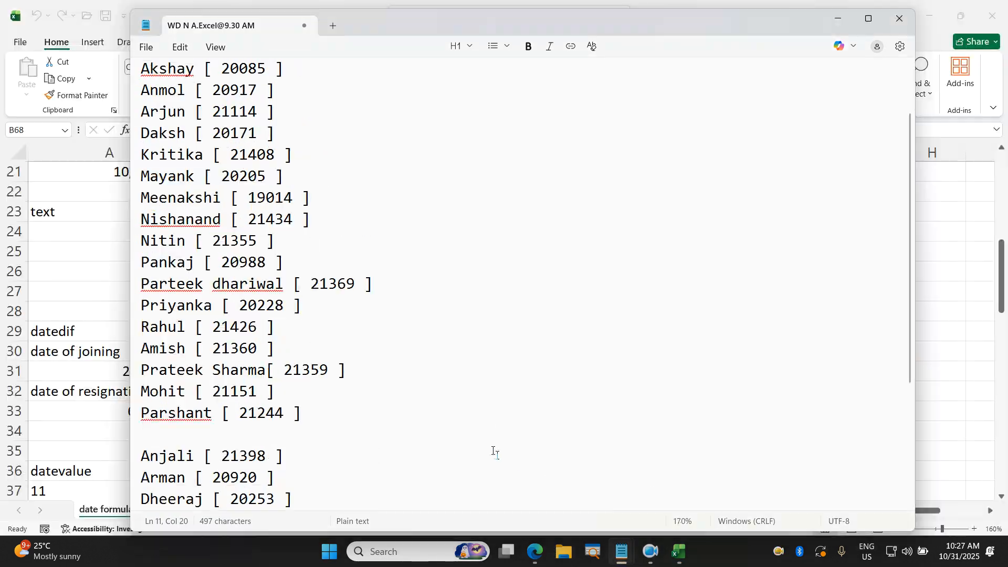
click(622, 552)
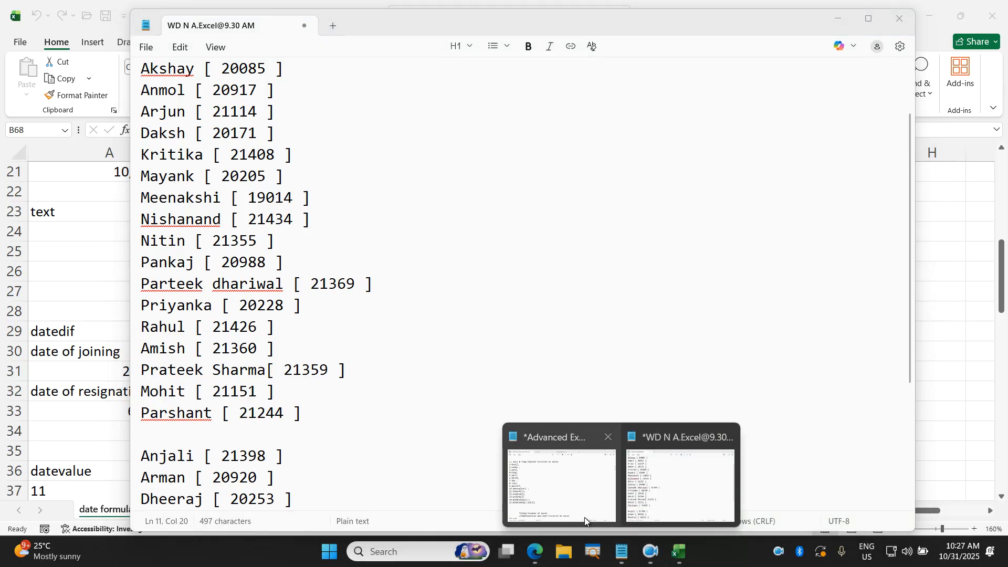
click(578, 507)
drag(319, 399, 118, 135)
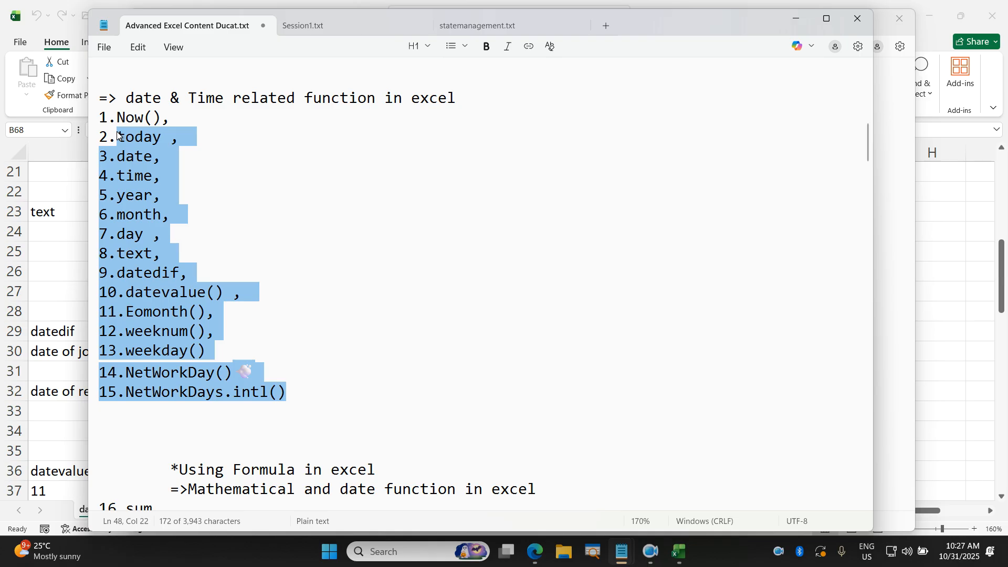
click(68, 231)
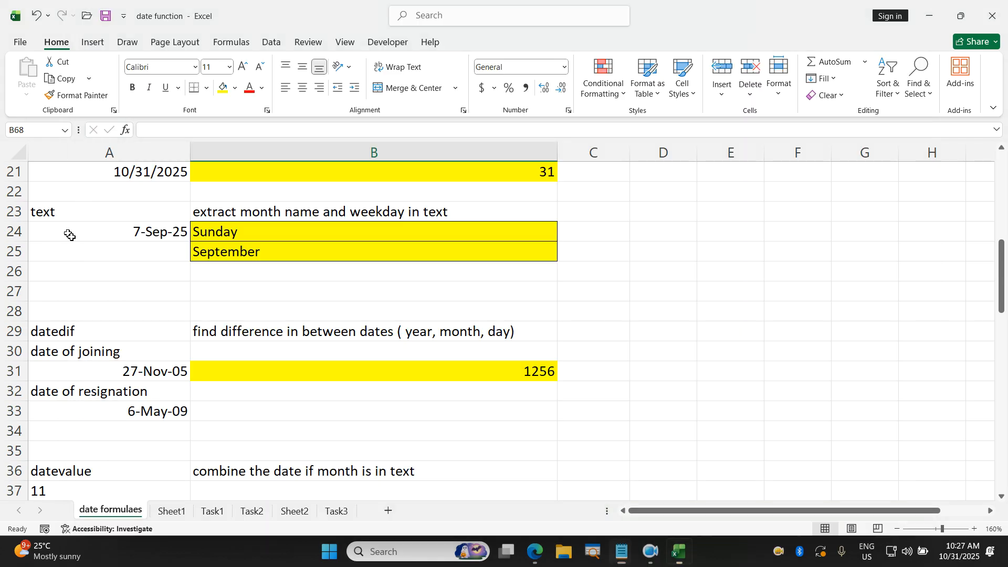
Clear the two dates in column A, rows 71 to 73, below the WeekDay section
scroll(455, 378, down, 8)
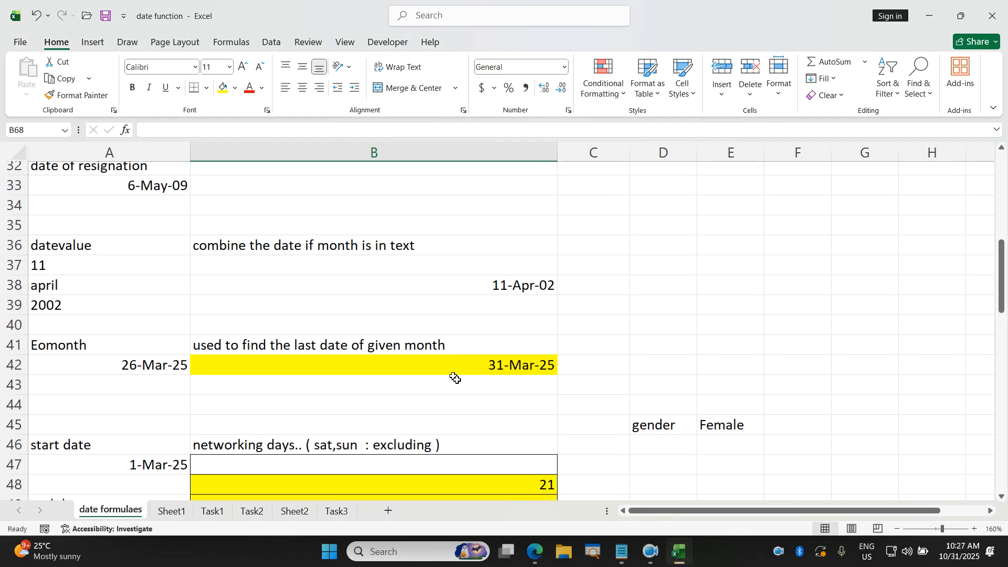
scroll(455, 378, down, 8)
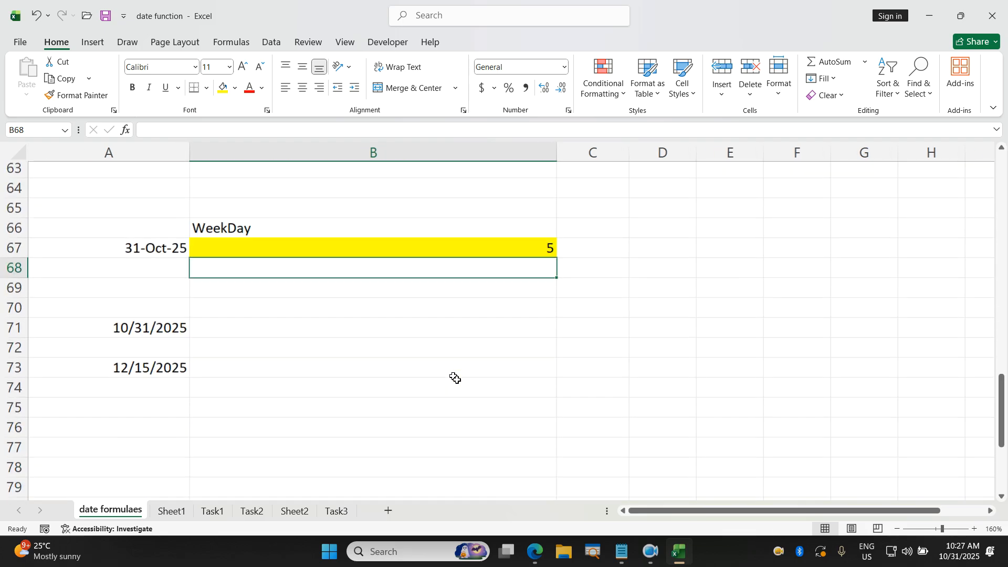
drag(153, 189, 190, 303)
key(Delete)
click(337, 210)
text(=t)
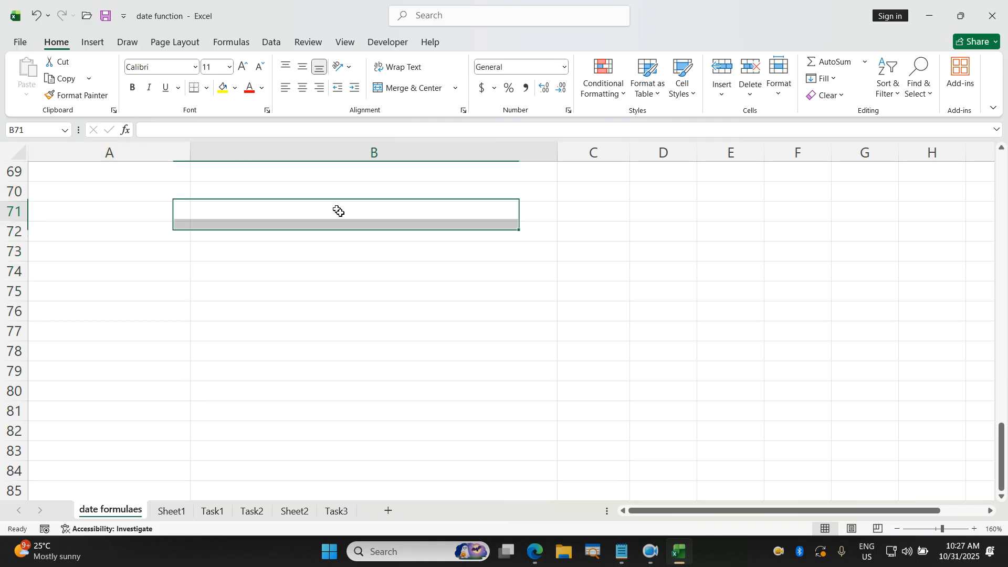
key(Escape)
key(Escape)
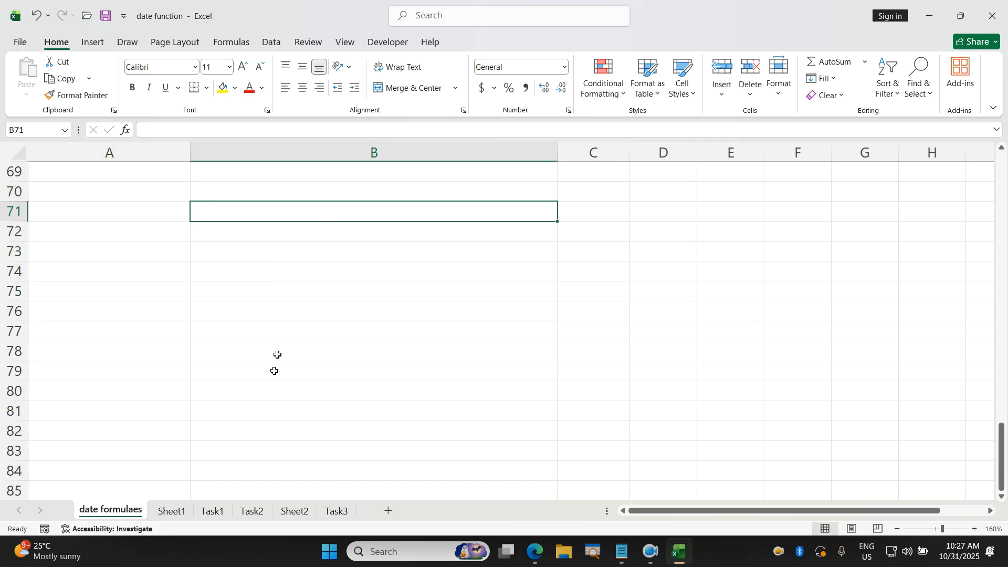
Open the Task1 sheet
click(216, 510)
click(336, 378)
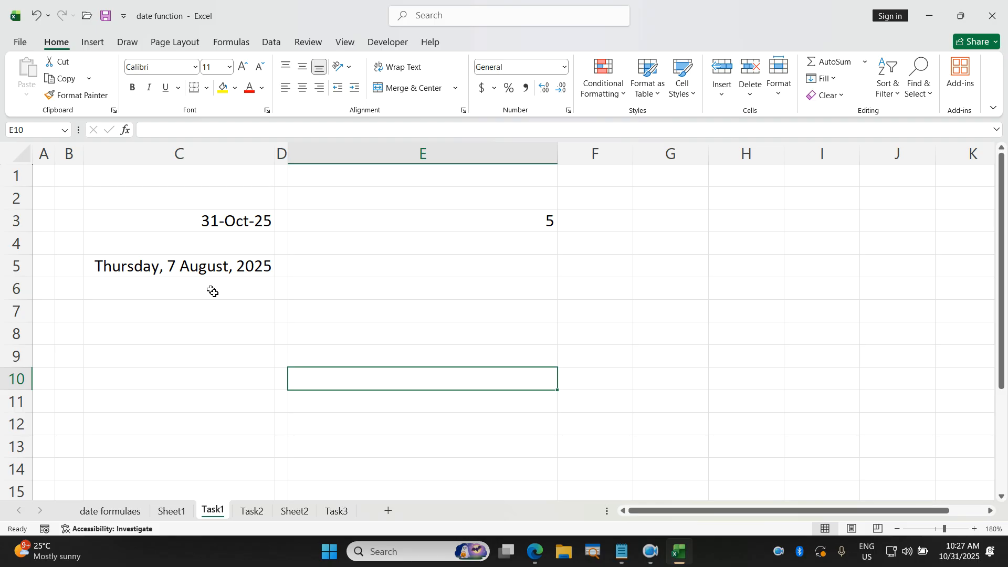
Clear the formats of cells C5:C6 to show the date's serial number, and undo the format clearing
drag(212, 290, 214, 265)
key(alt)
key(e)
key(f)
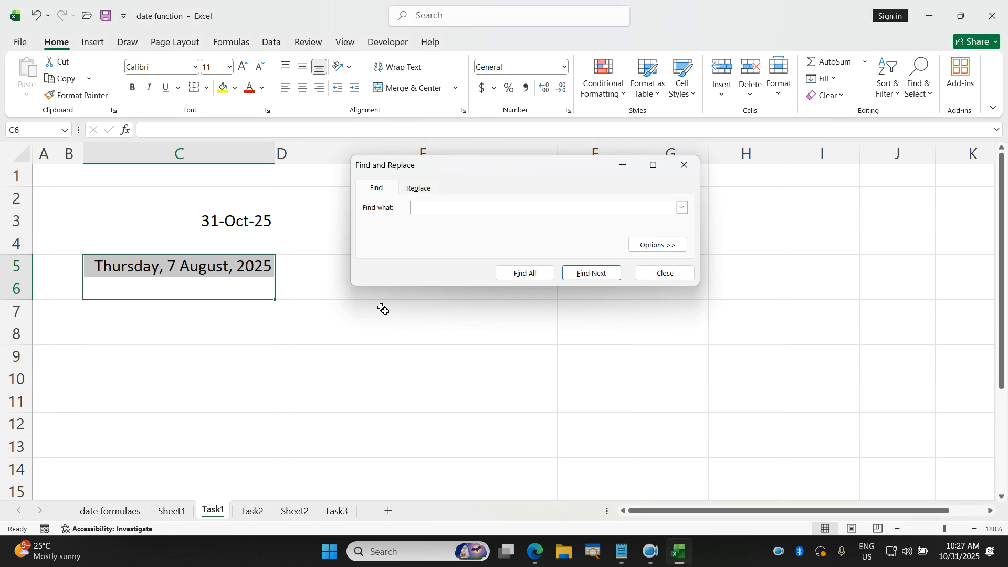
key(Escape)
key(alt)
key(h)
key(e)
key(f)
click(353, 317)
click(224, 265)
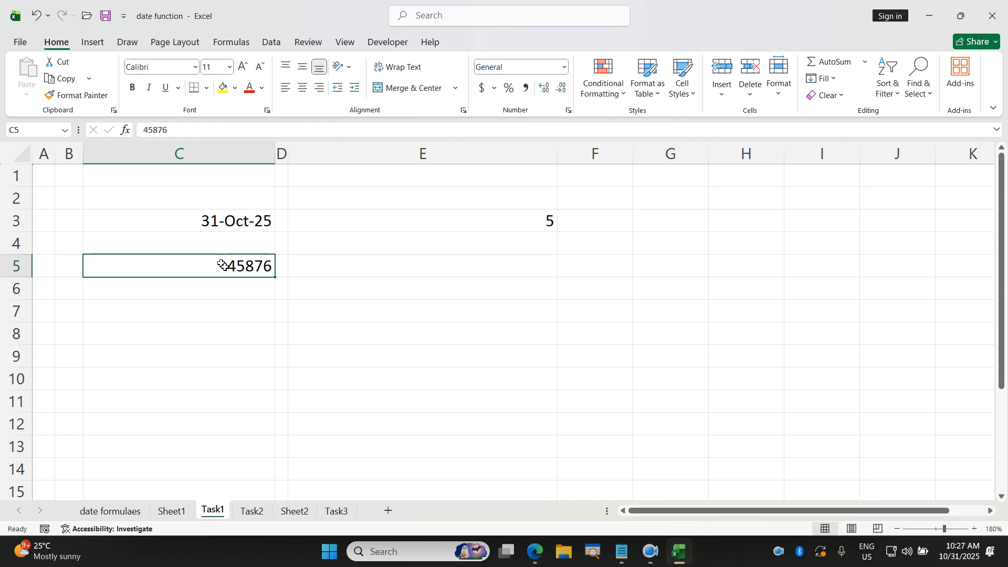
key(ctrl+z)
drag(218, 343, 253, 261)
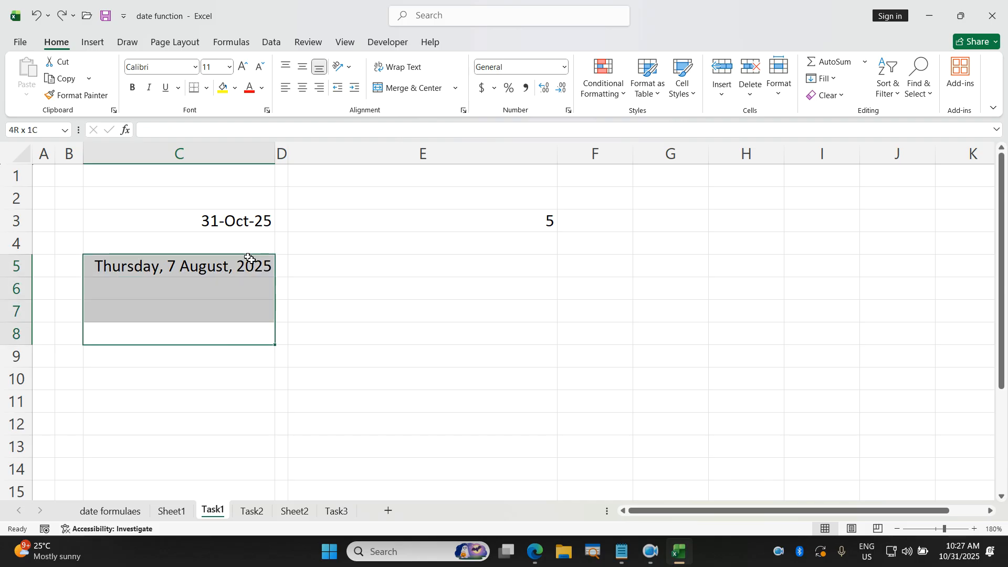
click(249, 258)
click(336, 306)
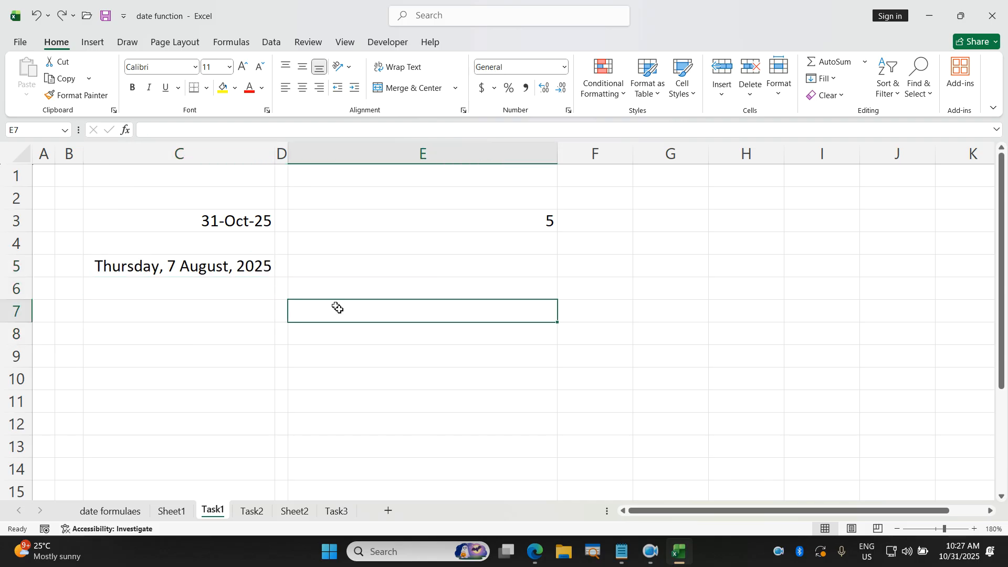
Enter =TEXT(C3,"dddd, dd mmmm, yyyy") in cell C7 to write the date in C3 as full text
click(241, 305)
text(=te)
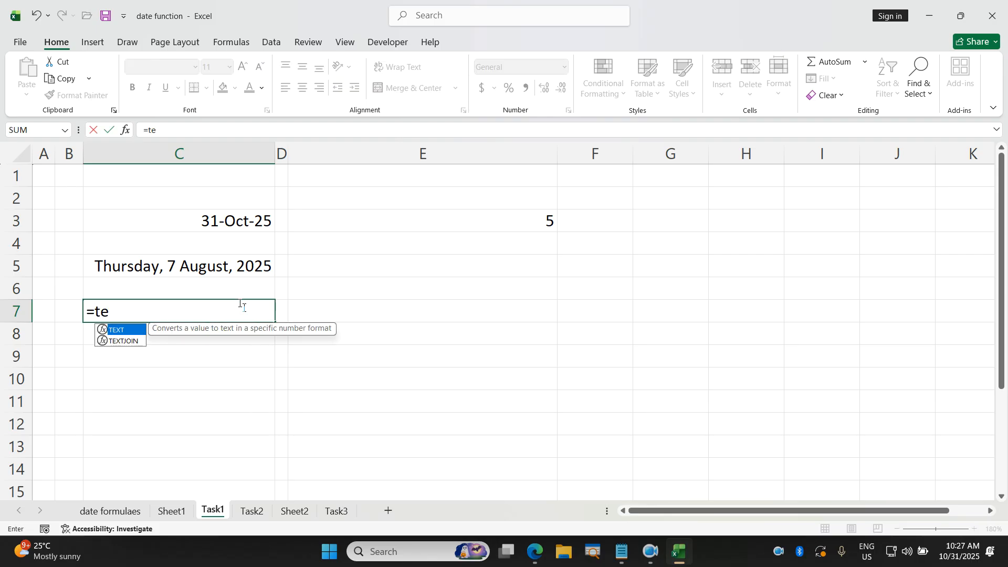
text(xt()
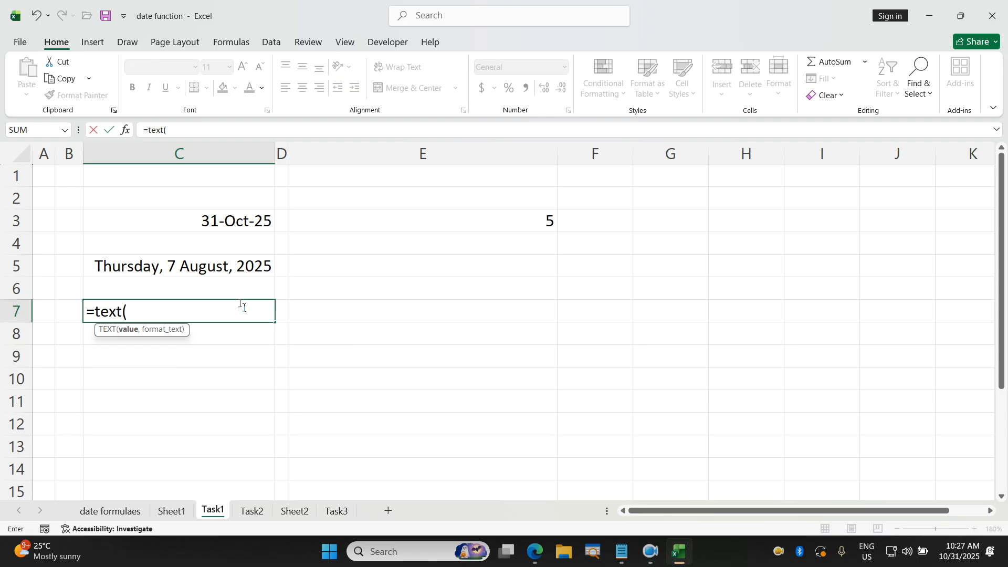
click(242, 222)
text(,")
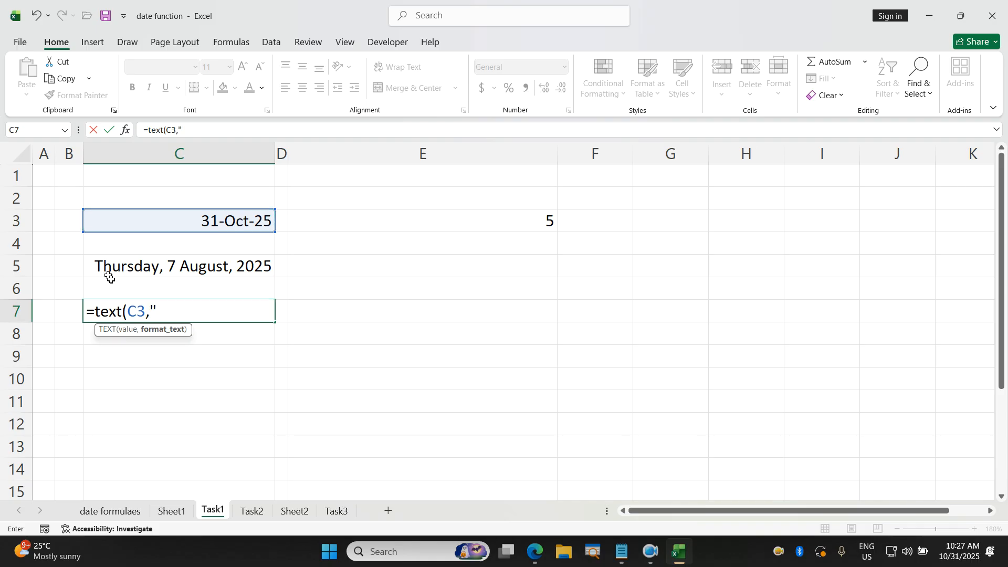
text(dddd)
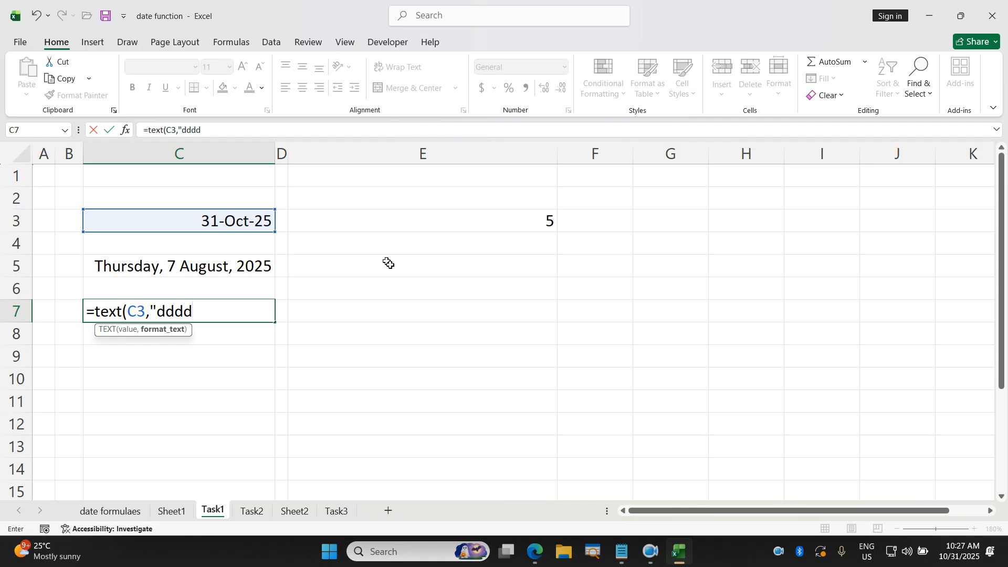
text(, dd mmmm)
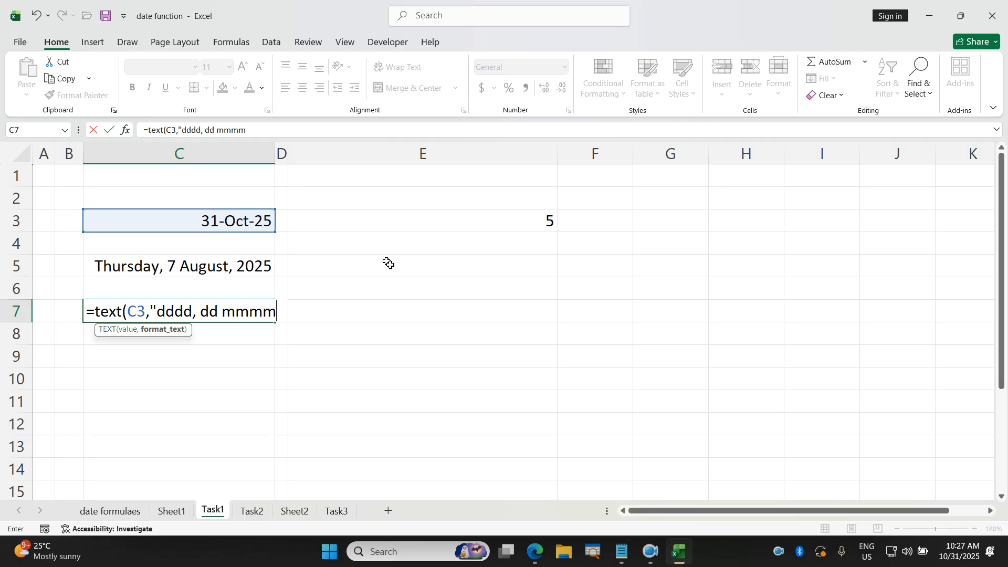
text(, )
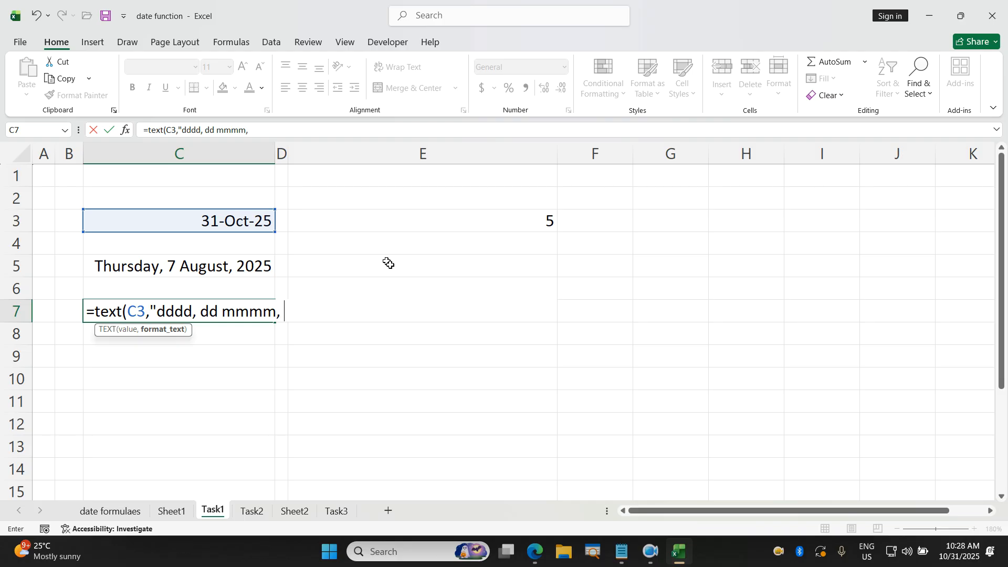
text(yyyy"))
key(Return)
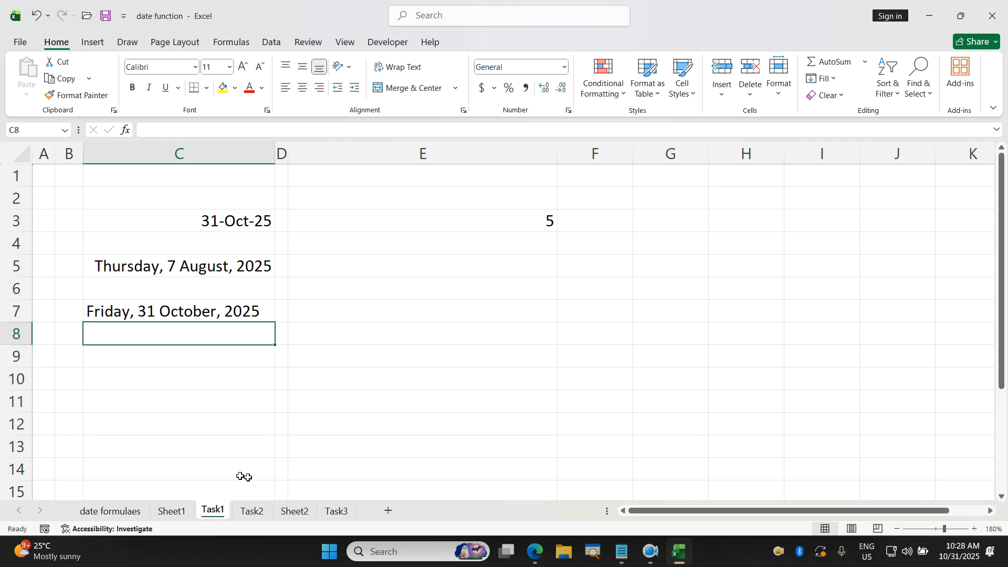
Clear the Working Hours cells G4:G5 on the Task2 sheet and select G4
click(252, 511)
click(326, 458)
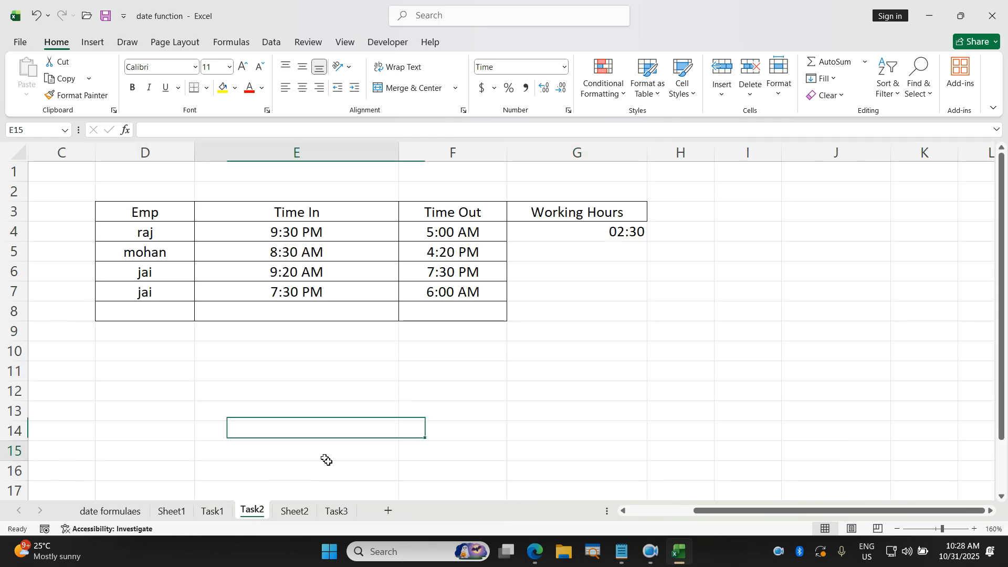
drag(582, 252, 585, 240)
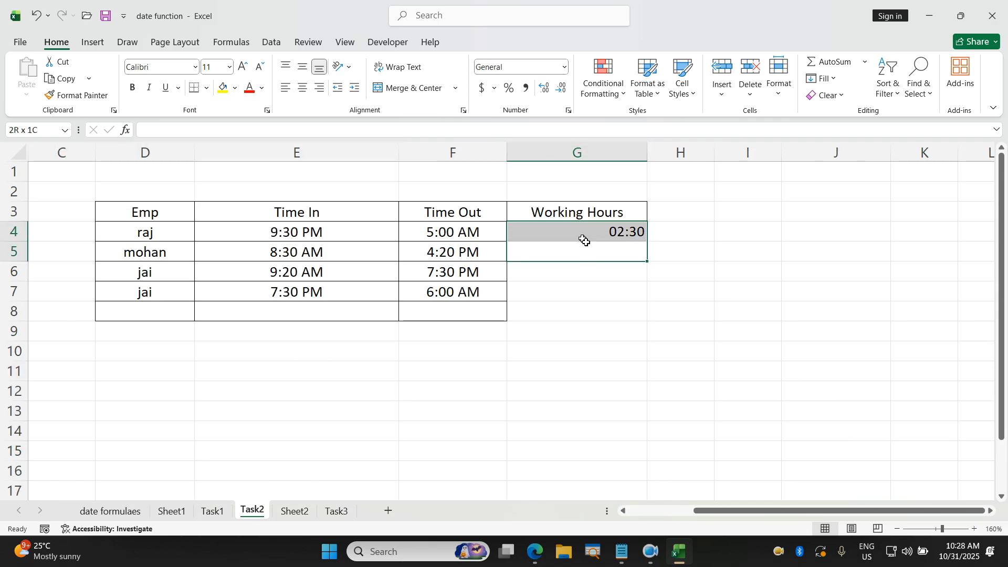
key(Delete)
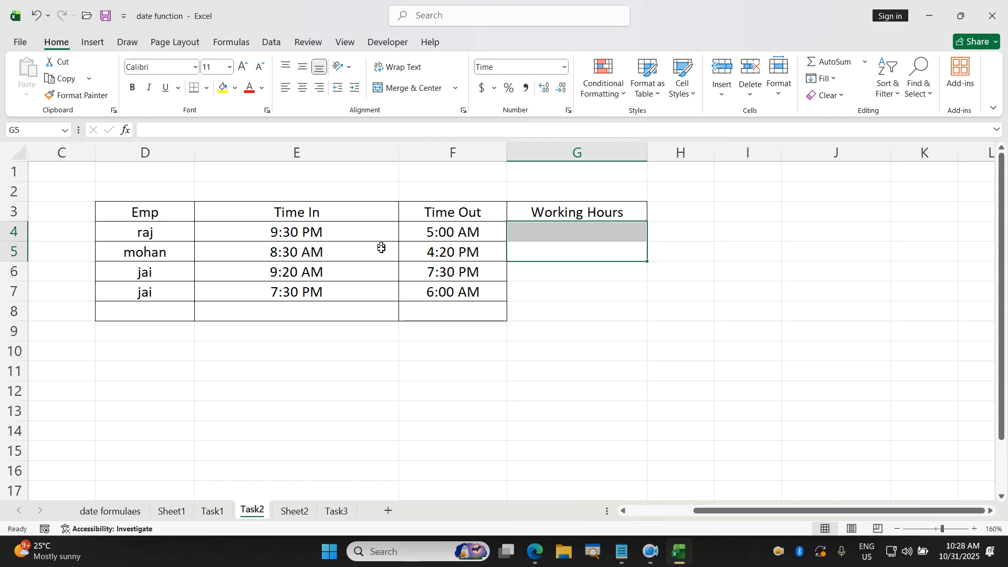
click(347, 234)
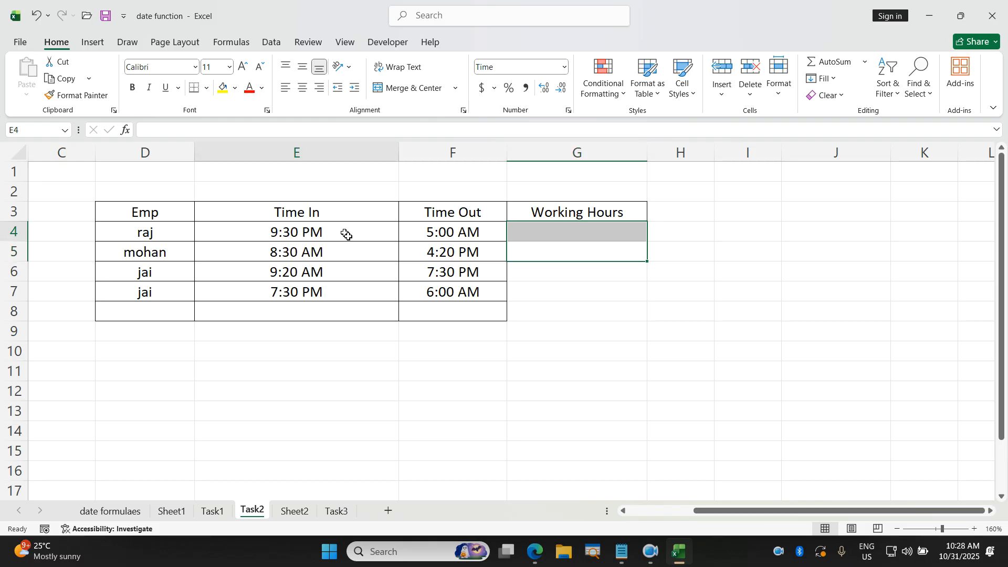
click(588, 238)
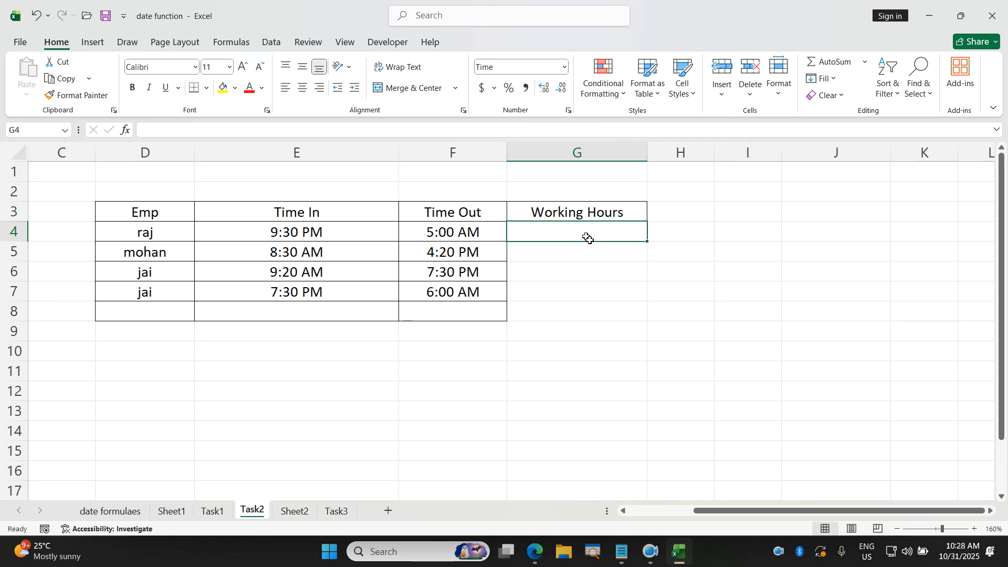
On the Task3 sheet, enter =DATE(2002,2,12) in cell B6 and select C6
click(338, 509)
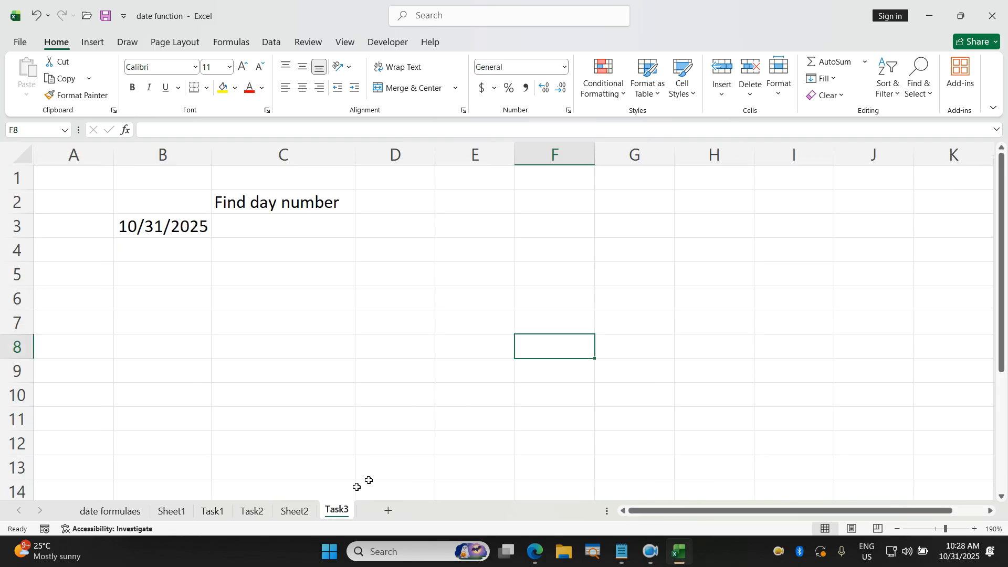
click(408, 427)
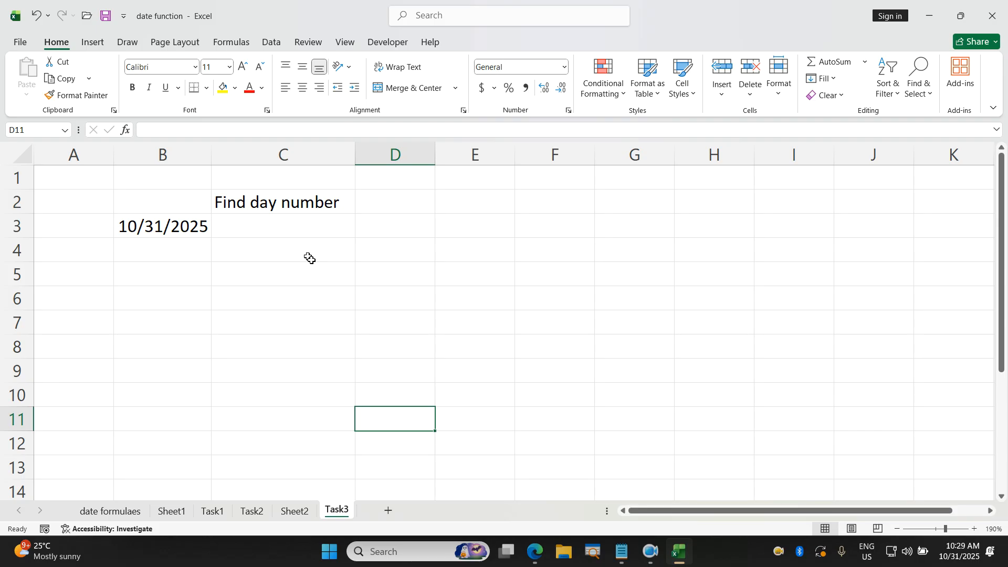
click(154, 297)
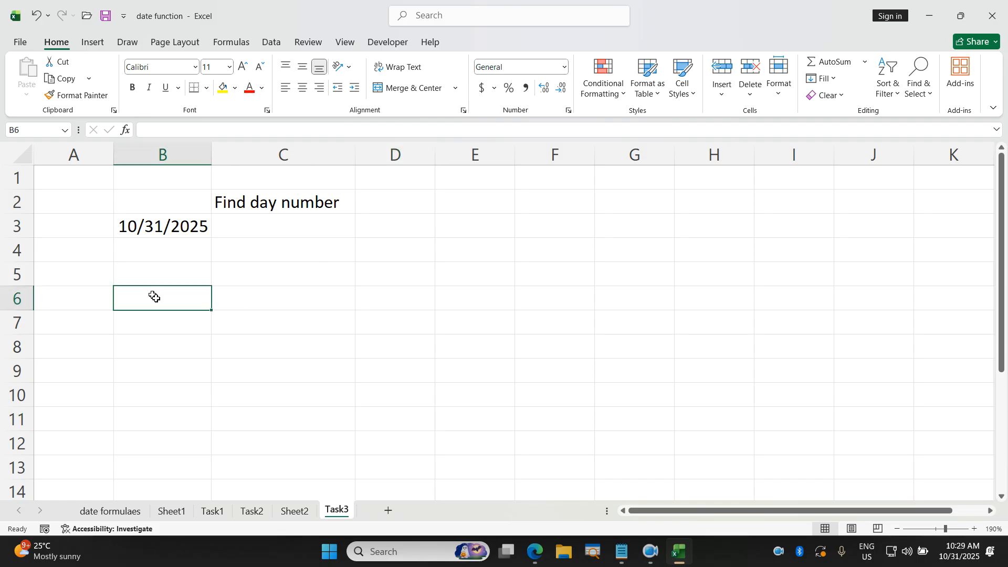
text(=date()
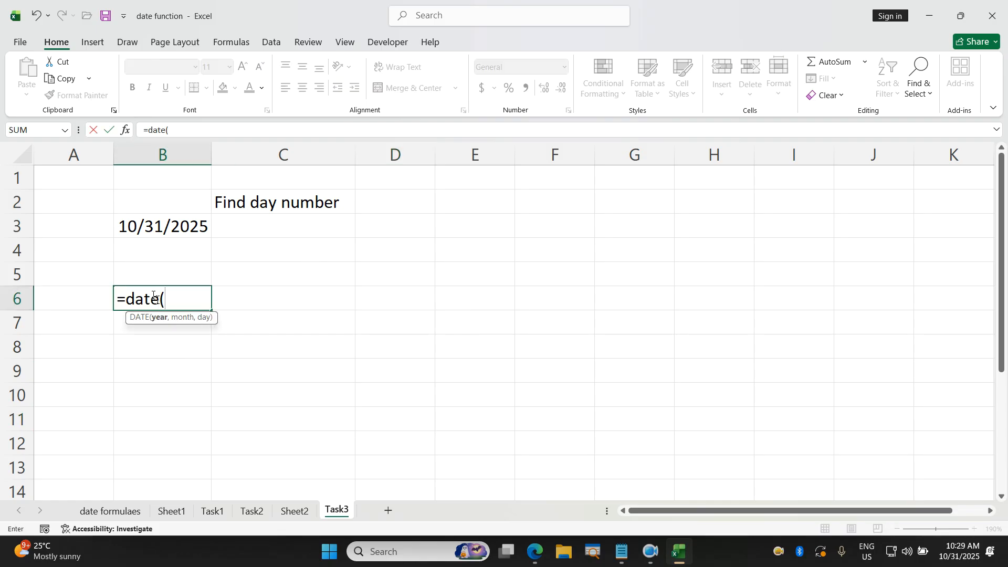
text(2002,2,12))
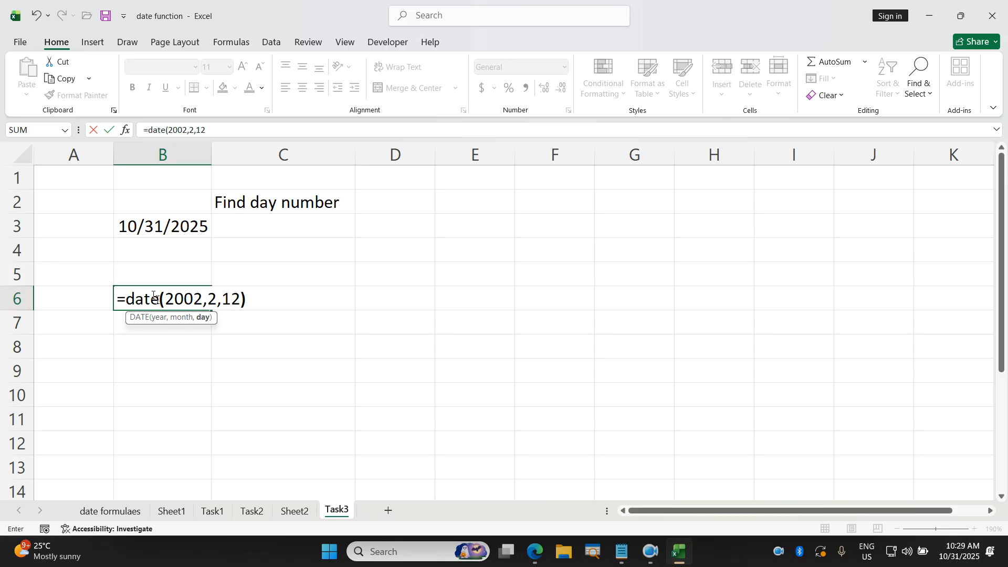
key(Return)
key(Right)
key(Up)
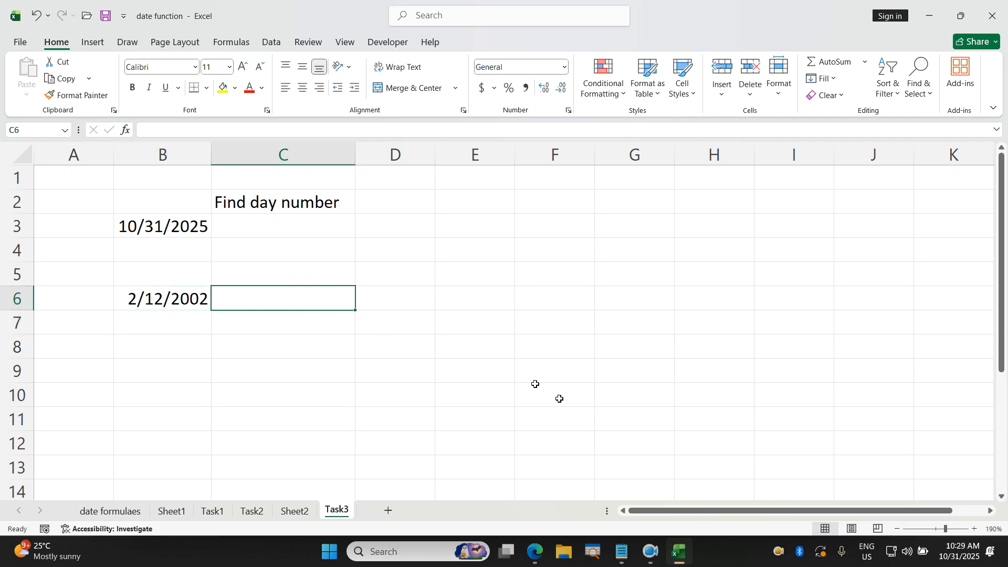
Enter =EOMONTH(B6,0) in cell C6 to return the last day of the month of the date in B6
text(=emonth()
key(Left)
key(Left)
key(Right)
key(Right)
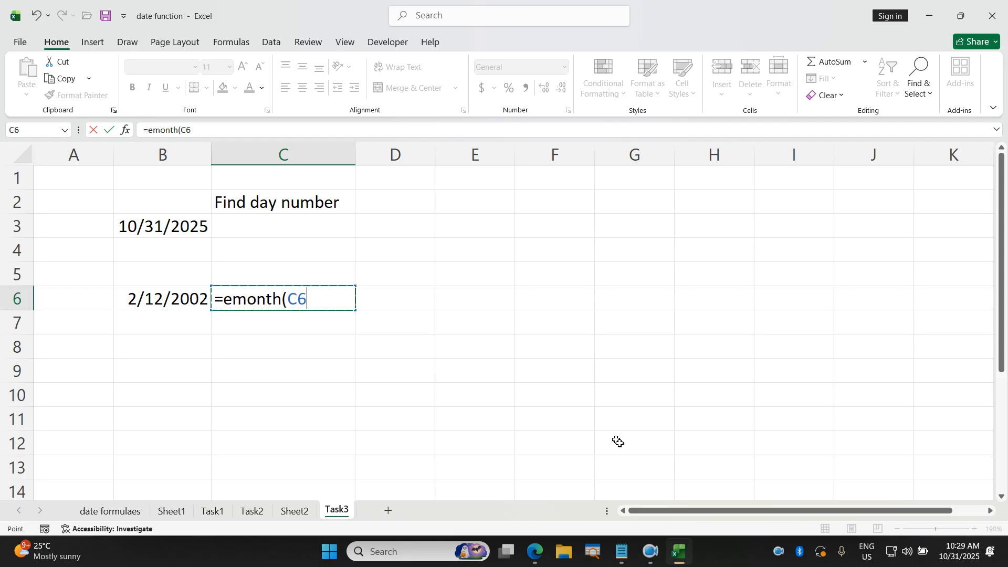
text(+e)
key(BackSpace)
key(BackSpace)
key(BackSpace)
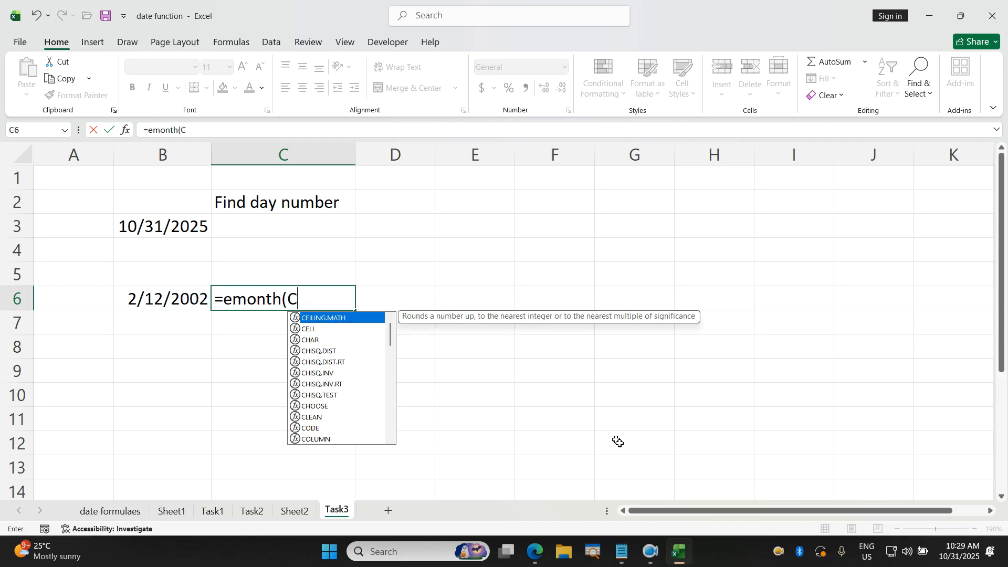
key(BackSpace)
key(BackSpace)
key(BackSpace)
key(BackSpace)
key(BackSpace)
key(BackSpace)
key(BackSpace)
text(omont)
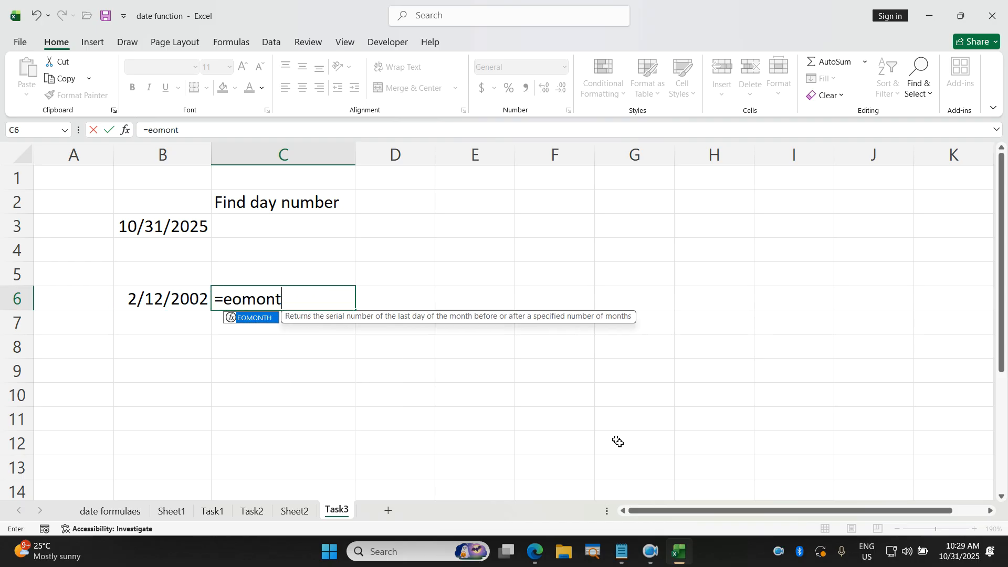
text(h()
key(Left)
text(,0))
key(Return)
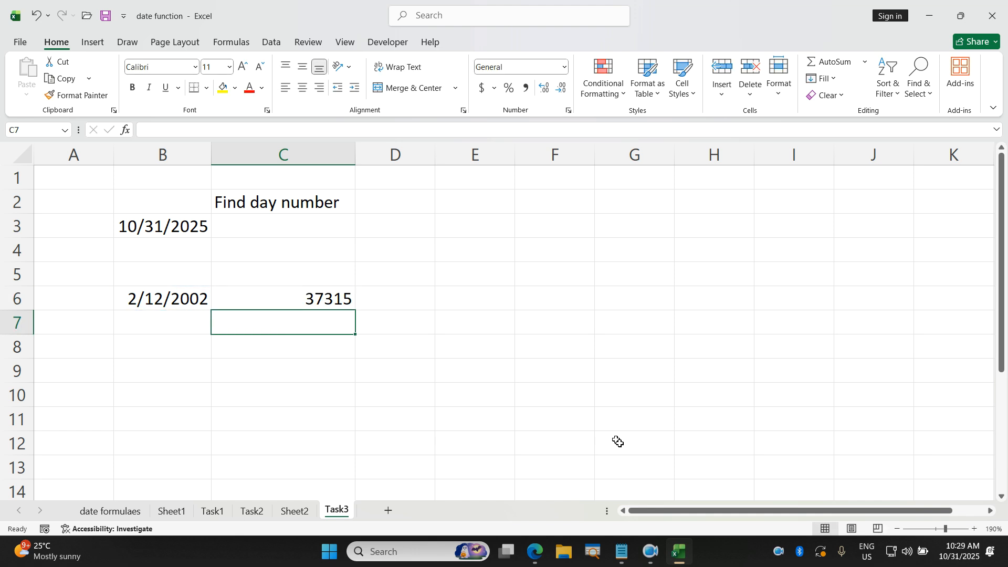
Format the month-end result in C6 as a day-month-year date with an abbreviated month name
key(Up)
key(ctrl+shift+3)
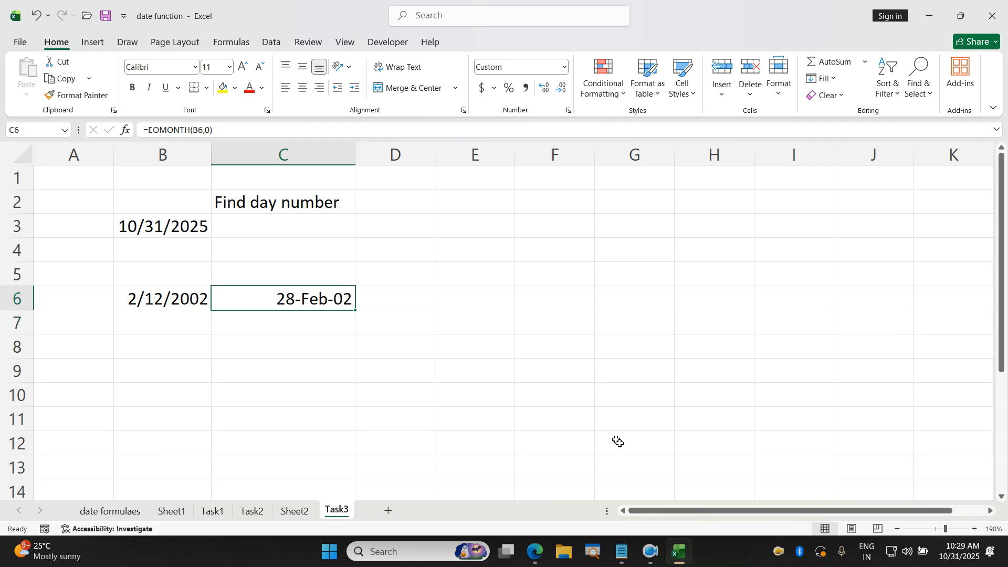
key(Down)
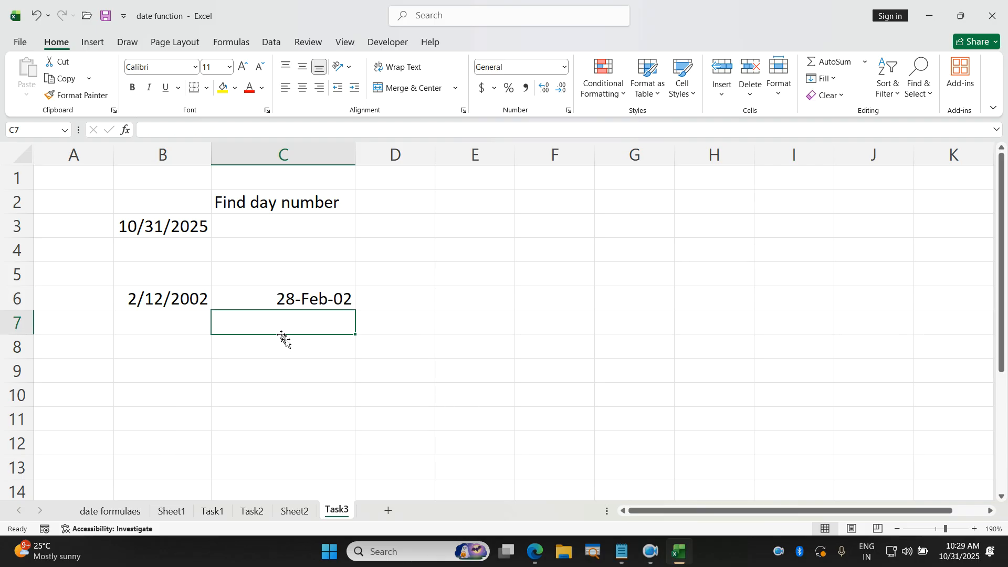
Set the year in the DATE formula of cell B6 to 2003
click(185, 294)
double_click(185, 295)
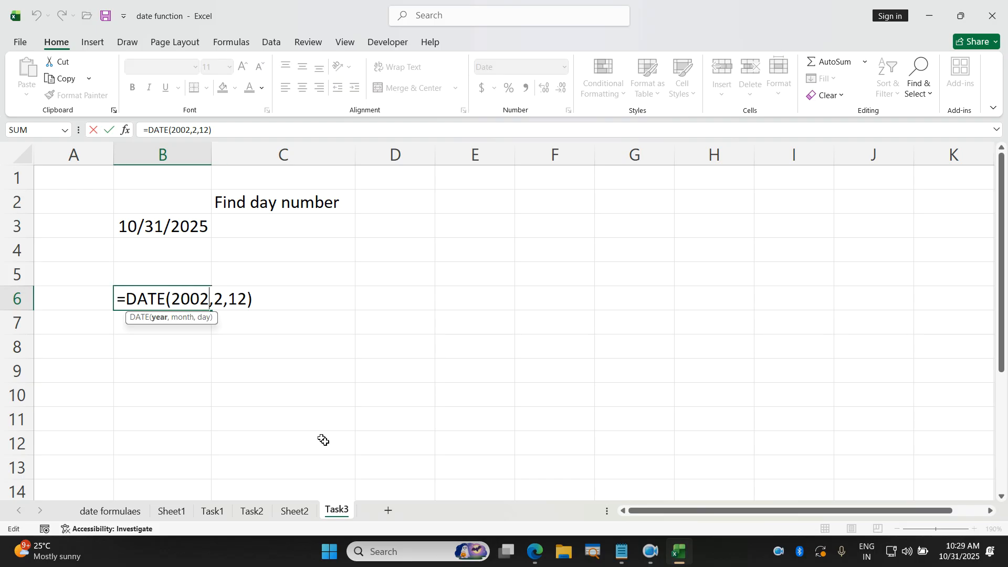
key(BackSpace)
text(3)
key(Return)
key(Up)
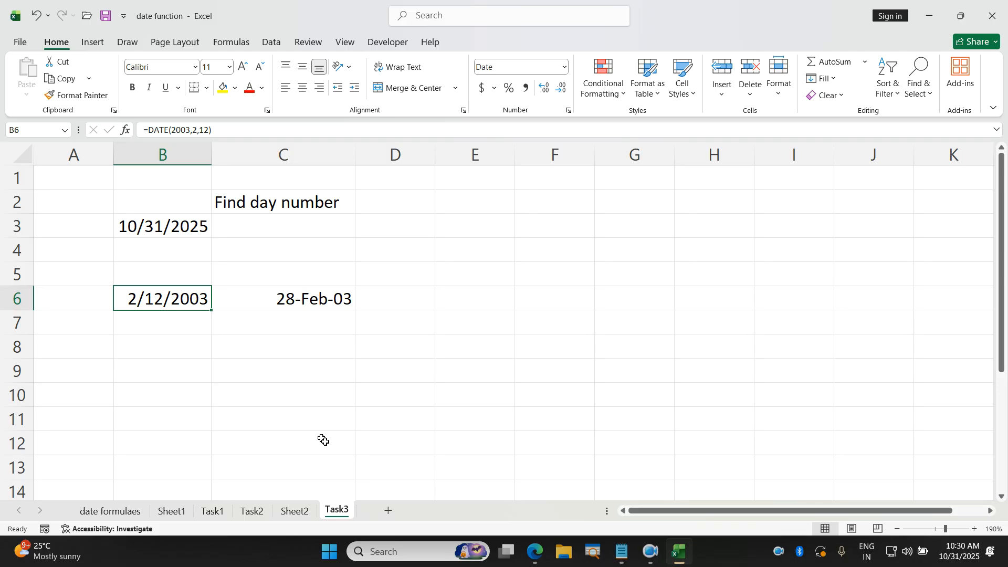
Set the year in the DATE formula of cell B6 to 2000
double_click(188, 299)
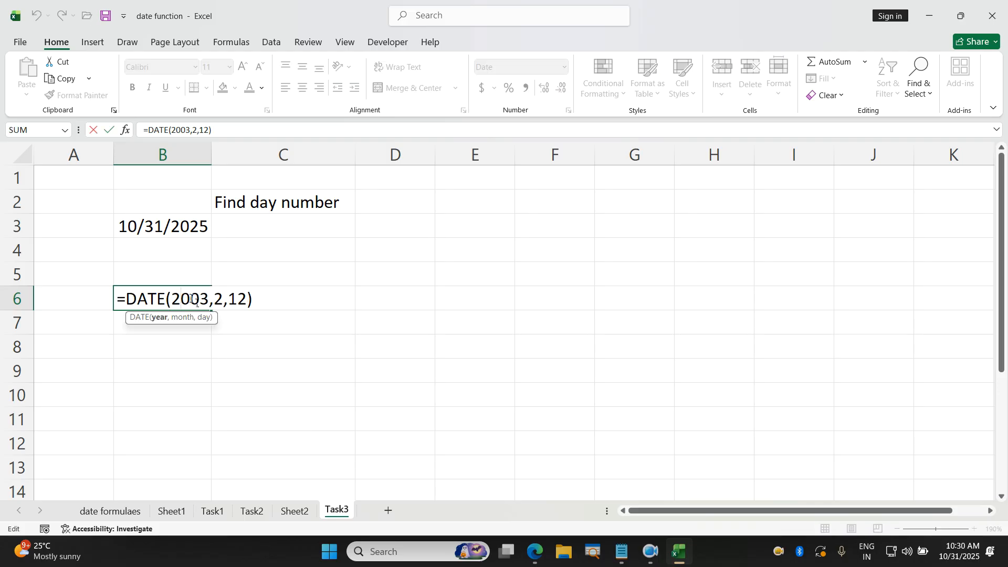
key(BackSpace)
text(0)
key(Return)
key(Up)
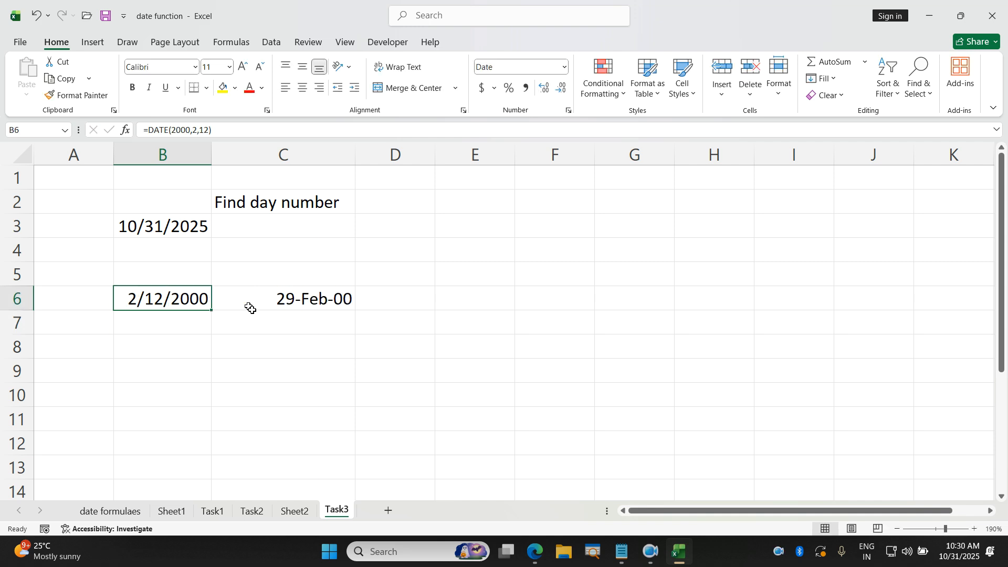
Set the year in the DATE formula of cell B6 to 2200 to test a century year's February end
double_click(181, 296)
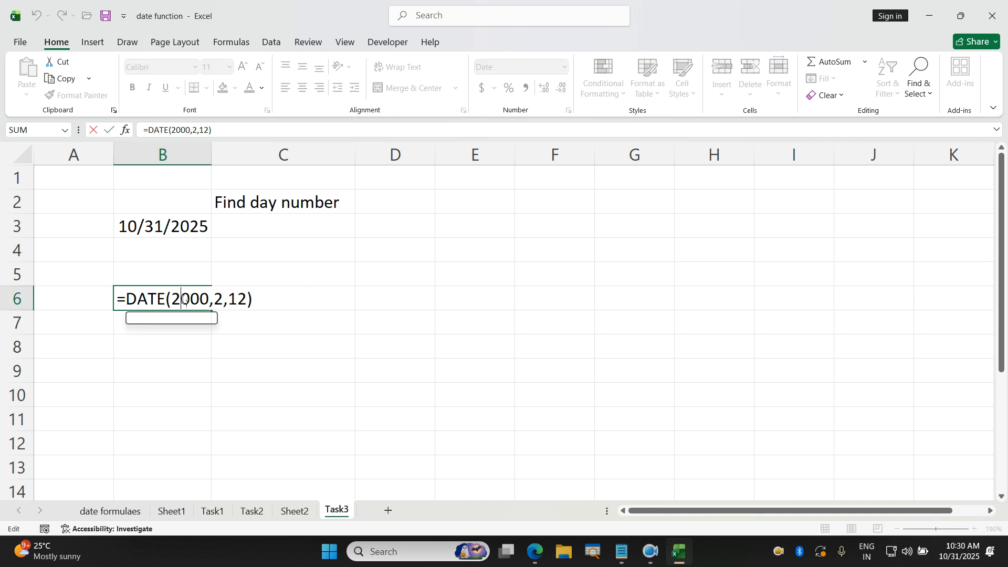
key(BackSpace)
key(BackSpace)
key(BackSpace)
key(BackSpace)
text(19)
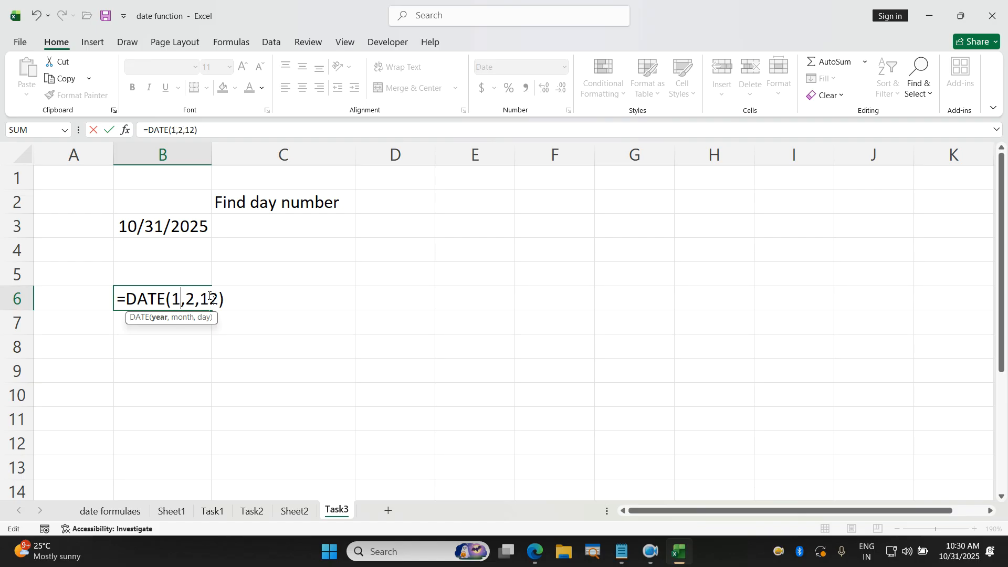
text(08)
key(BackSpace)
key(BackSpace)
key(BackSpace)
key(BackSpace)
text(2104)
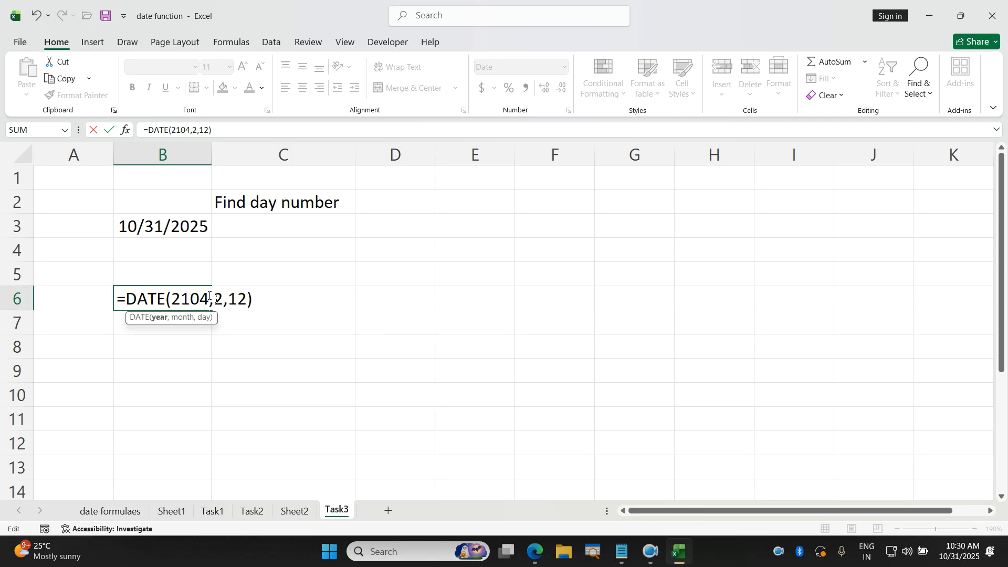
key(BackSpace)
text(0)
key(BackSpace)
key(BackSpace)
key(BackSpace)
text(0000)
key(BackSpace)
key(BackSpace)
key(BackSpace)
key(BackSpace)
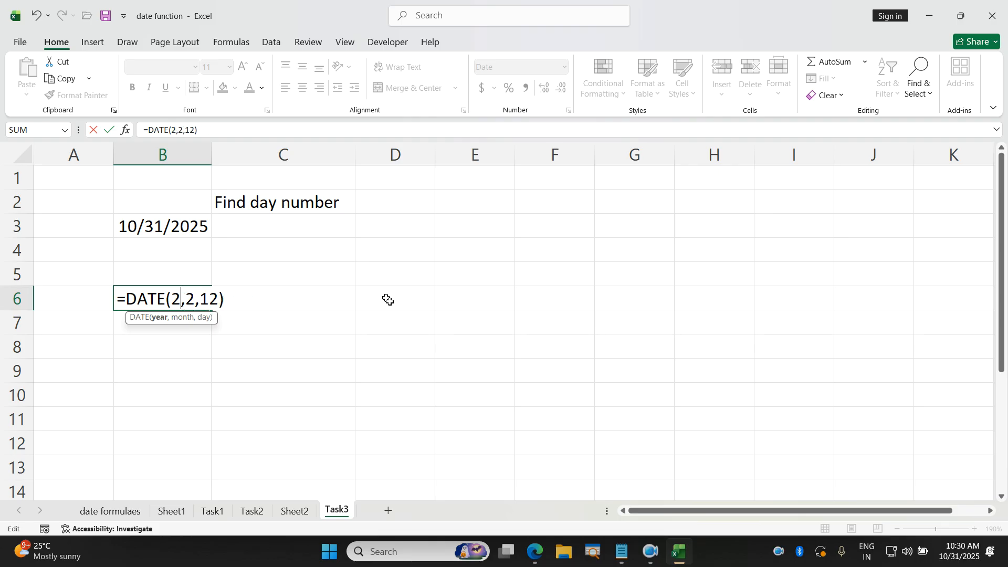
text(200)
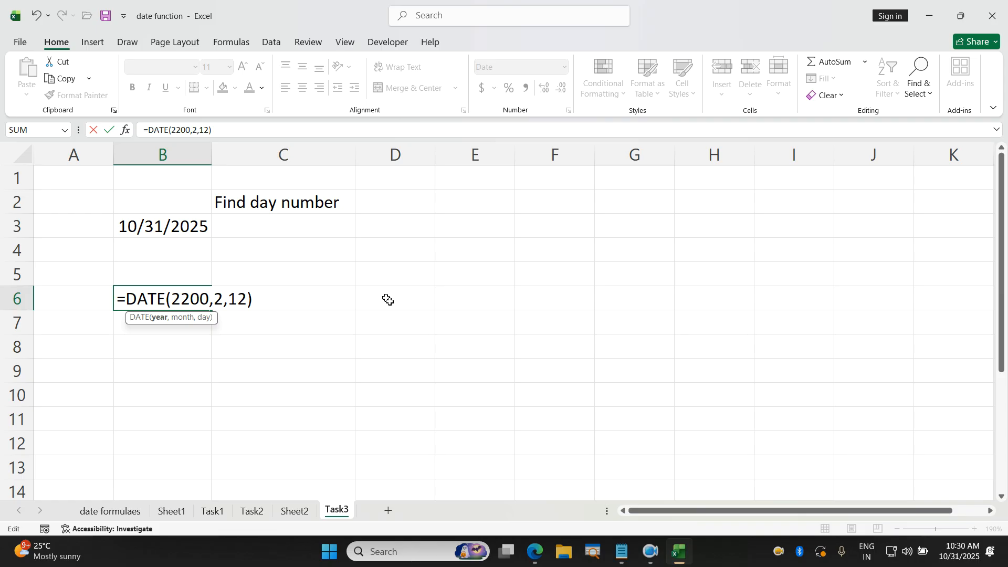
key(Return)
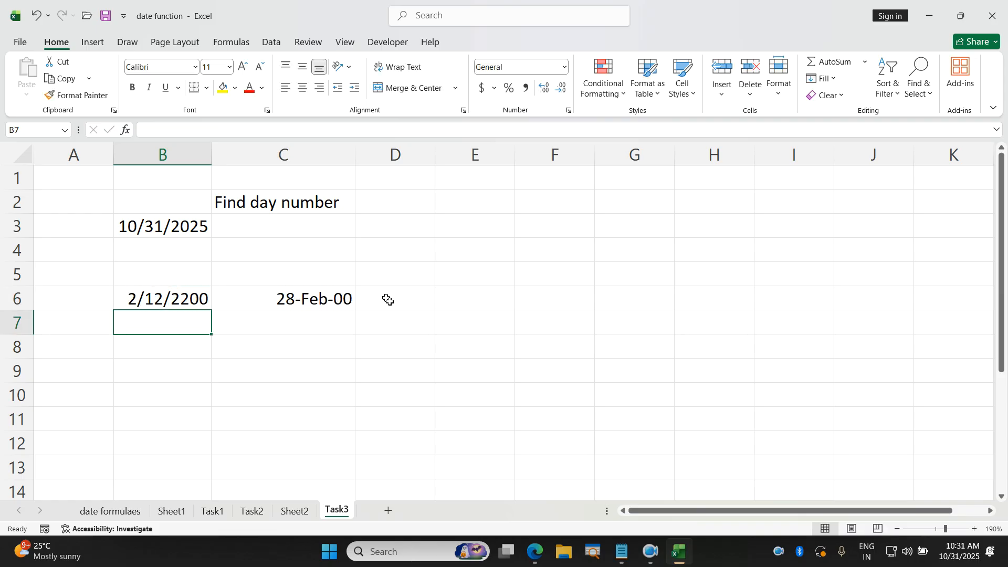
click(394, 342)
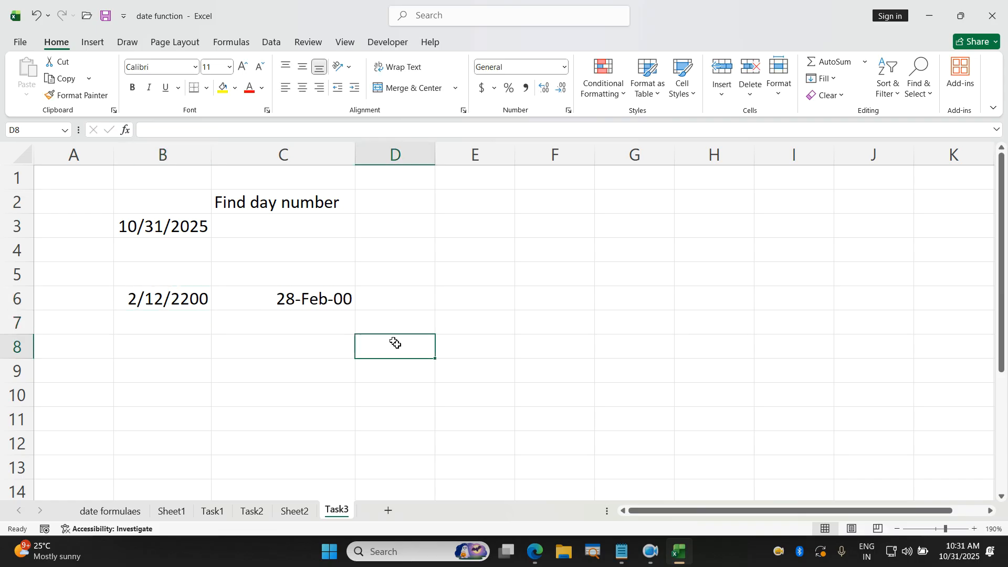